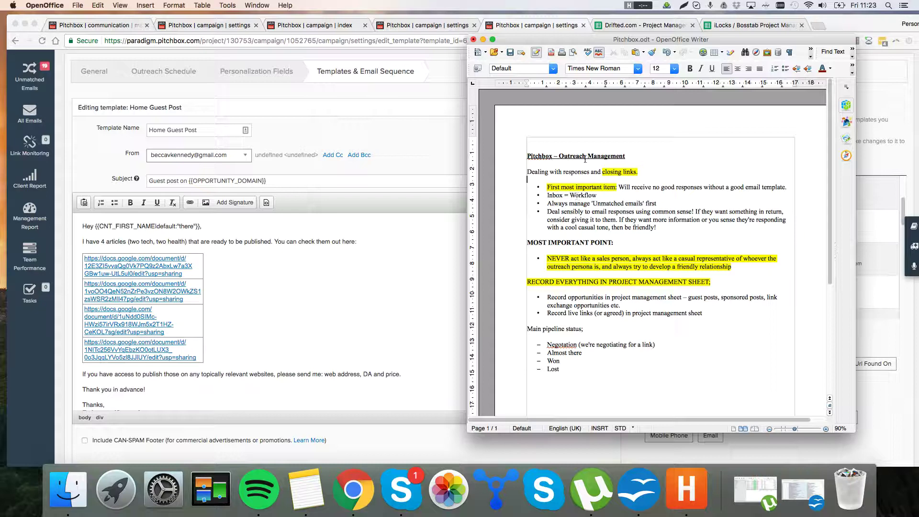
Step: Reposition the outreach notes window and review its first bullet, 'Inbox = Workflow'
{"action": "left_click_drag", "start_coordinate": [623, 41], "coordinate": [611, 38]}
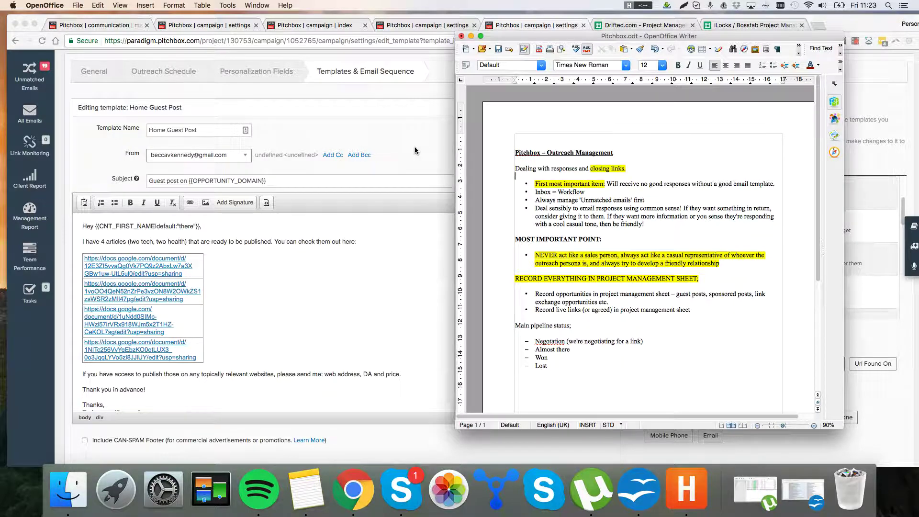
{"action": "left_click", "coordinate": [548, 184]}
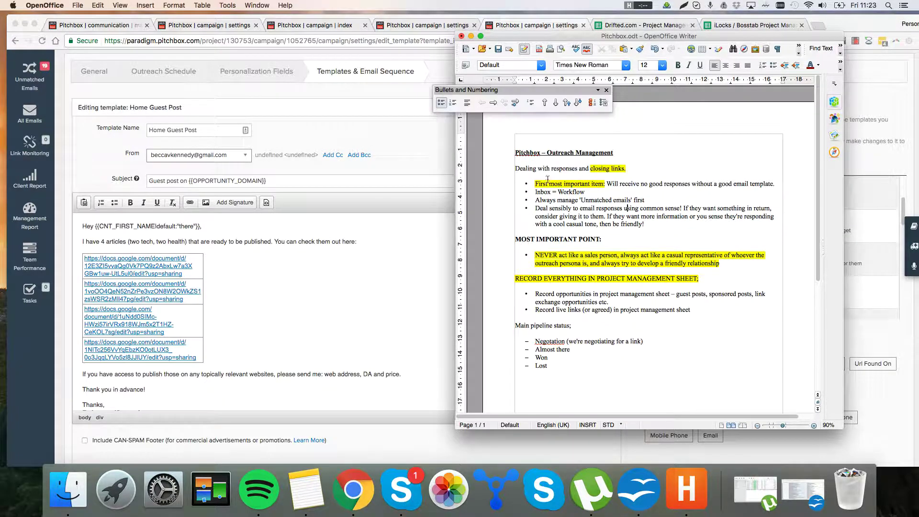
{"action": "left_click_drag", "start_coordinate": [535, 183], "coordinate": [765, 194]}
{"action": "left_click", "coordinate": [661, 190]}
{"action": "left_click", "coordinate": [765, 196]}
Step: In the Home Guest Post template, review the articles sentence and the publishing-details request
{"action": "left_click", "coordinate": [377, 136]}
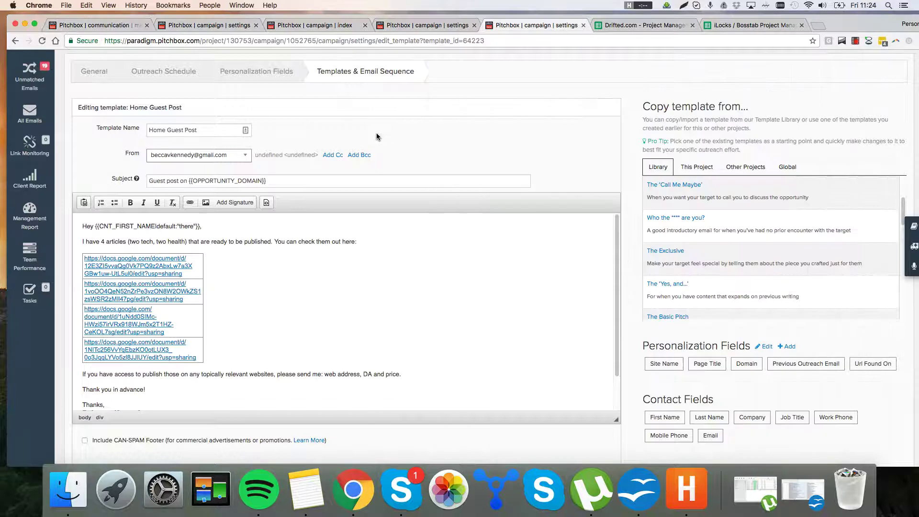
{"action": "left_click", "coordinate": [276, 242]}
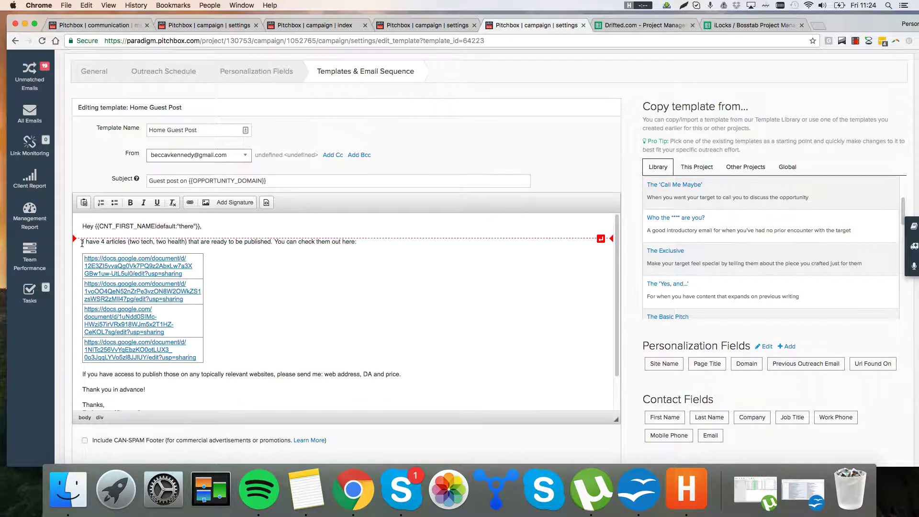
{"action": "left_click", "coordinate": [530, 168]}
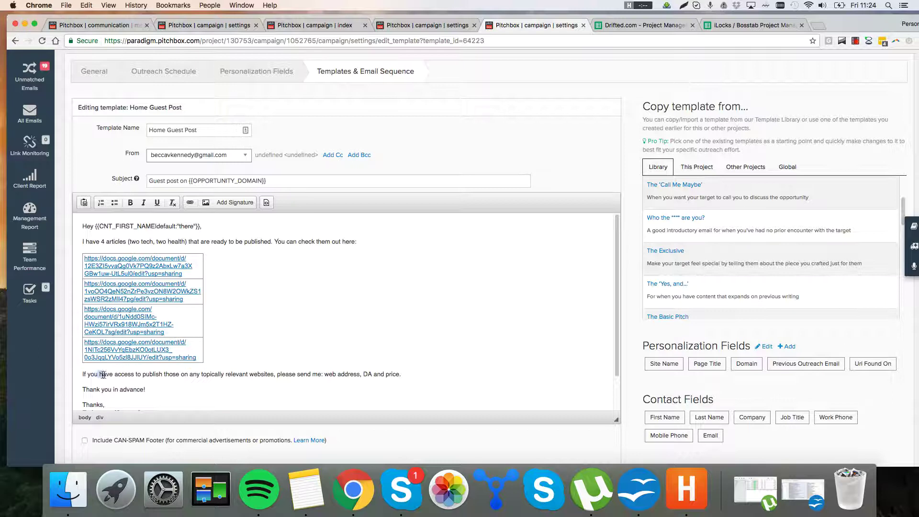
{"action": "left_click_drag", "start_coordinate": [99, 374], "coordinate": [176, 379]}
{"action": "left_click", "coordinate": [263, 394]}
{"action": "left_click_drag", "start_coordinate": [265, 391], "coordinate": [402, 376]}
{"action": "left_click", "coordinate": [287, 386]}
{"action": "left_click", "coordinate": [400, 376]}
Step: Review the DA-and-price request paragraph and the thank-you closing lines
{"action": "left_click_drag", "start_coordinate": [398, 372], "coordinate": [360, 373]}
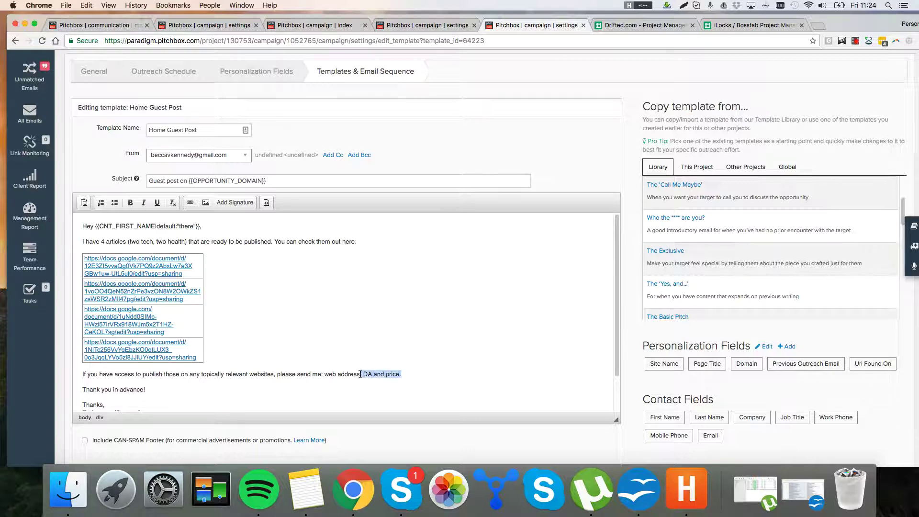
{"action": "left_click", "coordinate": [447, 374]}
{"action": "left_click", "coordinate": [326, 374], "text": "shift"}
{"action": "left_click", "coordinate": [312, 374]}
{"action": "triple_click", "coordinate": [268, 374]}
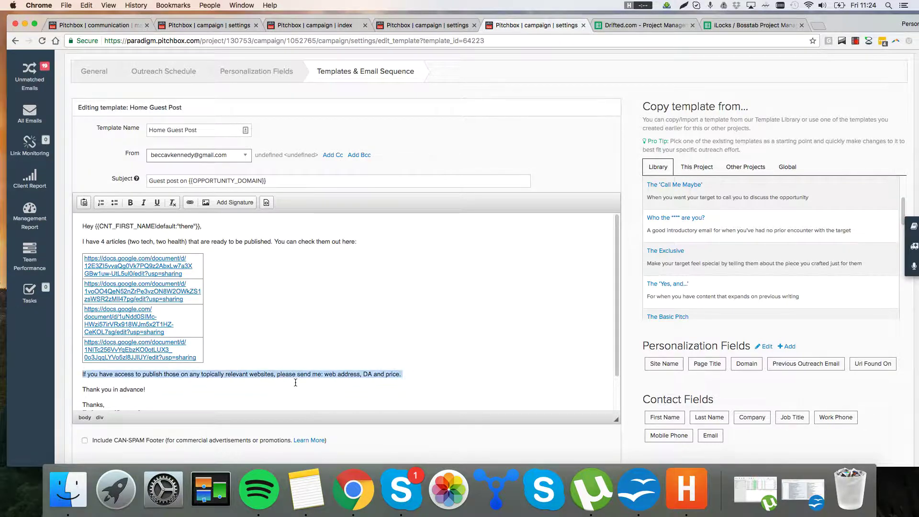
{"action": "left_click", "coordinate": [296, 383]}
{"action": "triple_click", "coordinate": [298, 388]}
{"action": "left_click", "coordinate": [310, 369], "text": "shift"}
{"action": "left_click", "coordinate": [307, 372]}
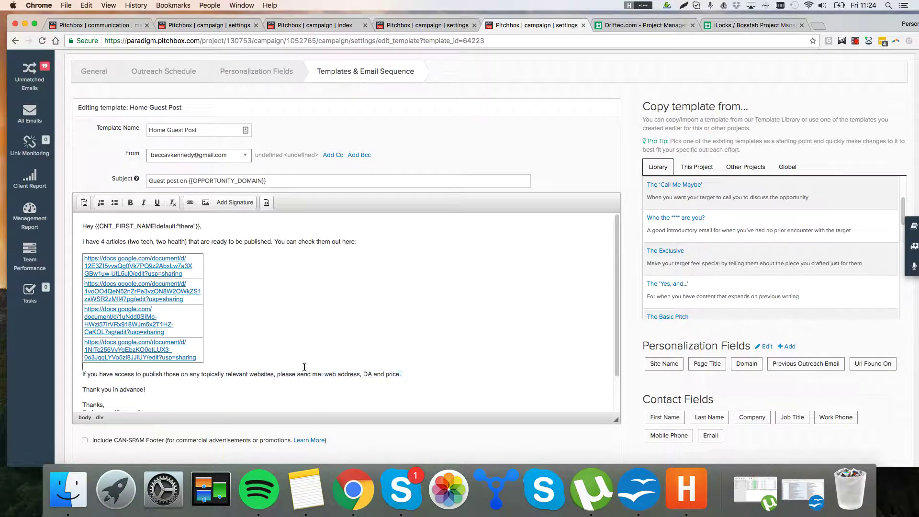
{"action": "triple_click", "coordinate": [308, 374]}
{"action": "left_click", "coordinate": [314, 374]}
{"action": "triple_click", "coordinate": [324, 369]}
{"action": "left_click", "coordinate": [324, 371]}
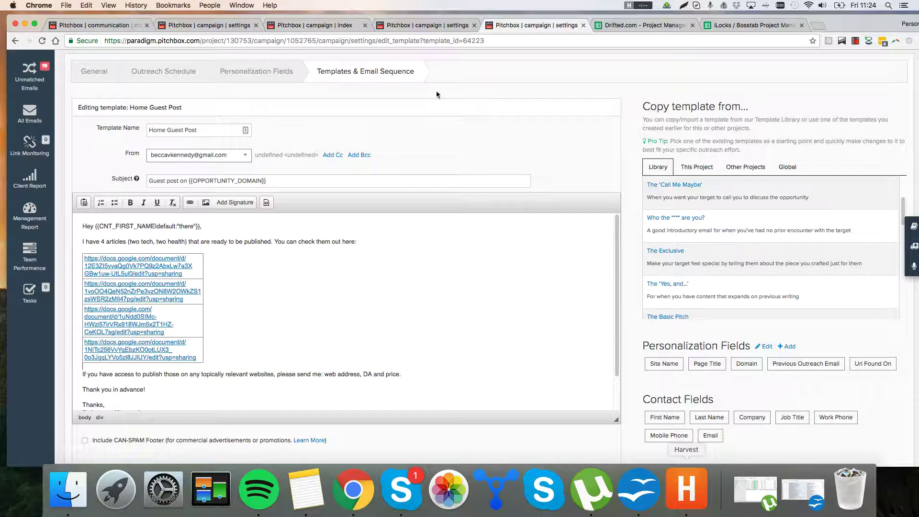
Step: Switch to the c-business1 template and drag its email editor taller to show the whole body
{"action": "left_click", "coordinate": [416, 26]}
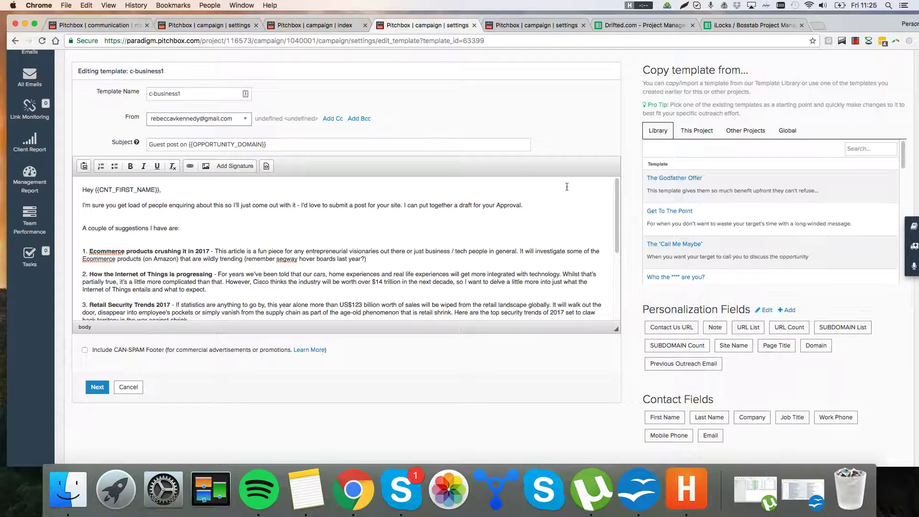
{"action": "scroll", "coordinate": [517, 256], "scroll_direction": "up", "scroll_amount": 1}
{"action": "scroll", "coordinate": [517, 255], "scroll_direction": "down", "scroll_amount": 5}
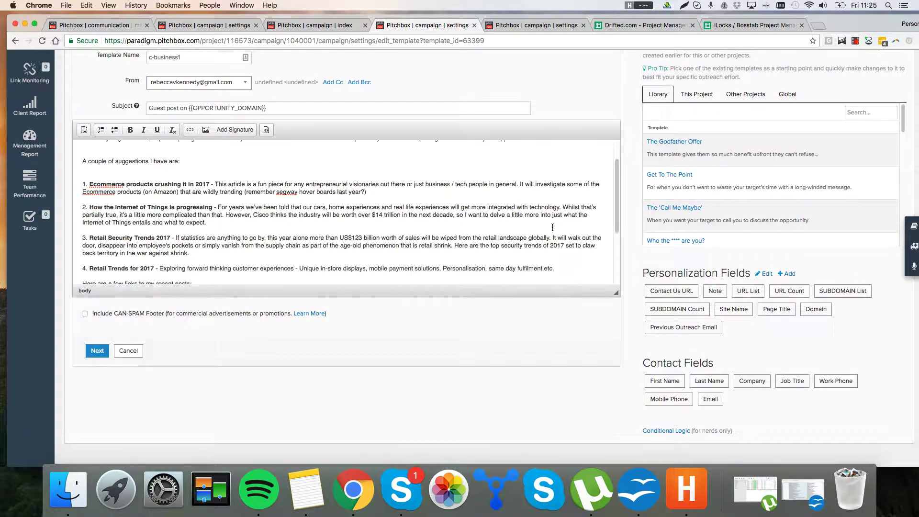
{"action": "left_click_drag", "start_coordinate": [616, 292], "coordinate": [670, 382]}
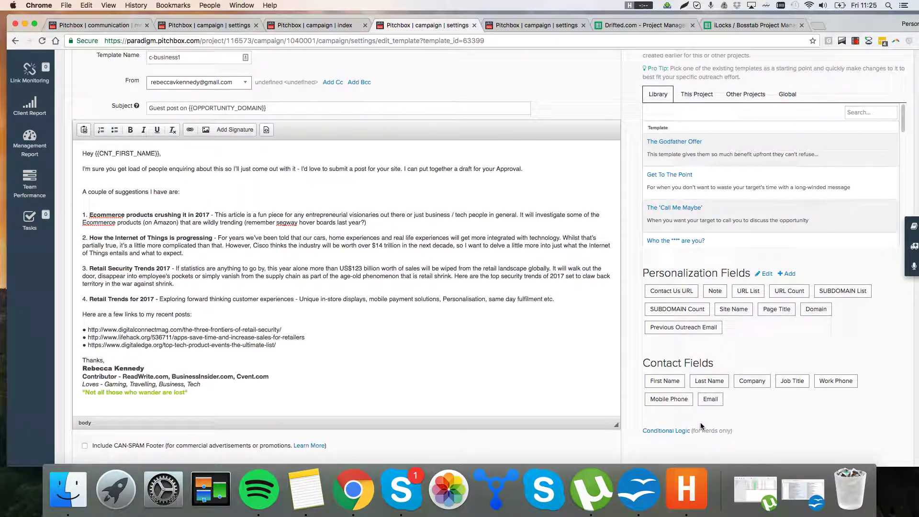
{"action": "scroll", "coordinate": [500, 239], "scroll_direction": "up", "scroll_amount": 3}
{"action": "scroll", "coordinate": [505, 236], "scroll_direction": "up", "scroll_amount": 1}
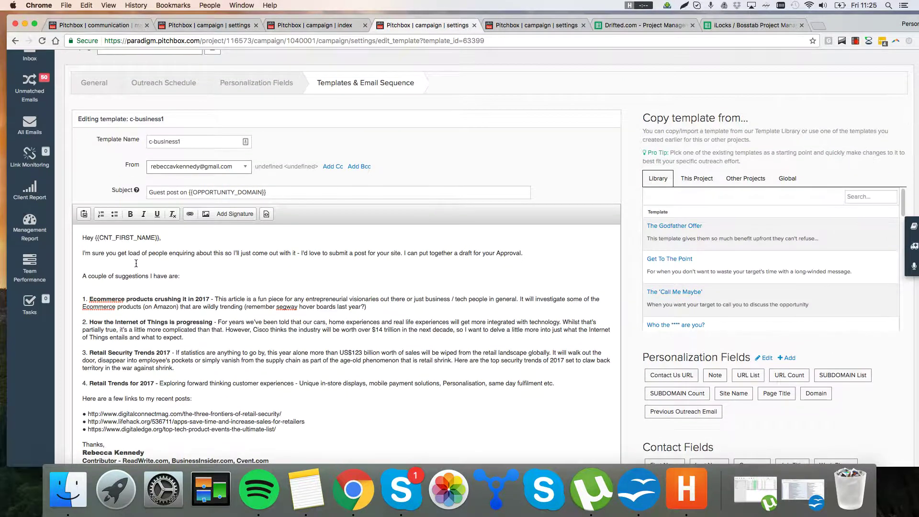
Step: Review the opening pitch paragraph and the four article suggestions
{"action": "left_click_drag", "start_coordinate": [370, 243], "coordinate": [377, 266]}
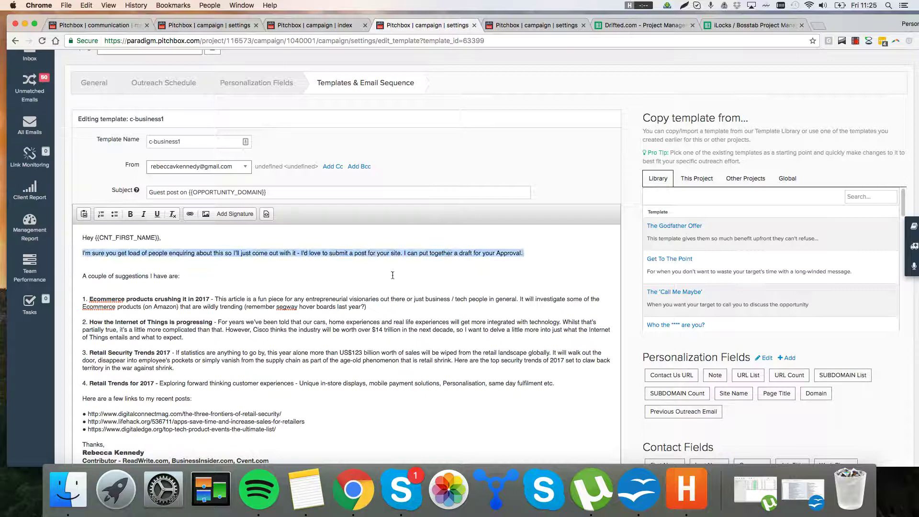
{"action": "left_click", "coordinate": [392, 275]}
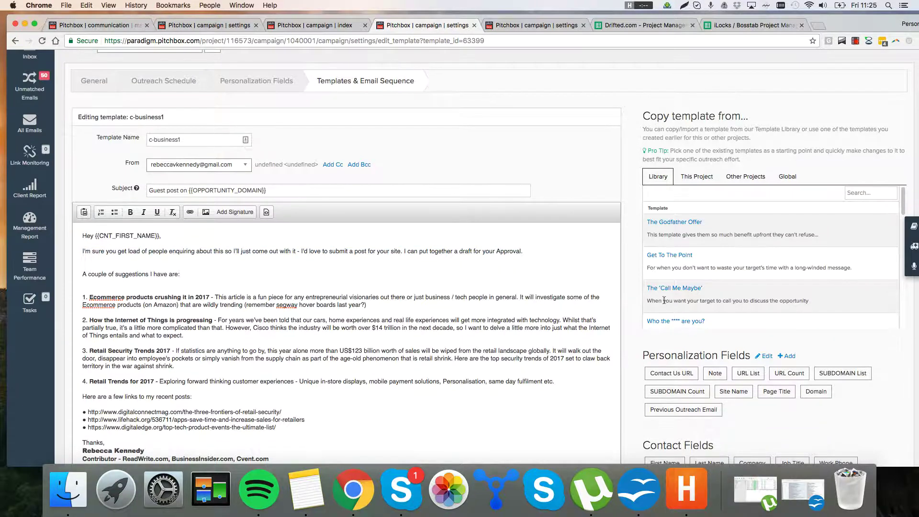
{"action": "scroll", "coordinate": [500, 346], "scroll_direction": "down", "scroll_amount": 1}
{"action": "left_click_drag", "start_coordinate": [499, 346], "coordinate": [59, 283]}
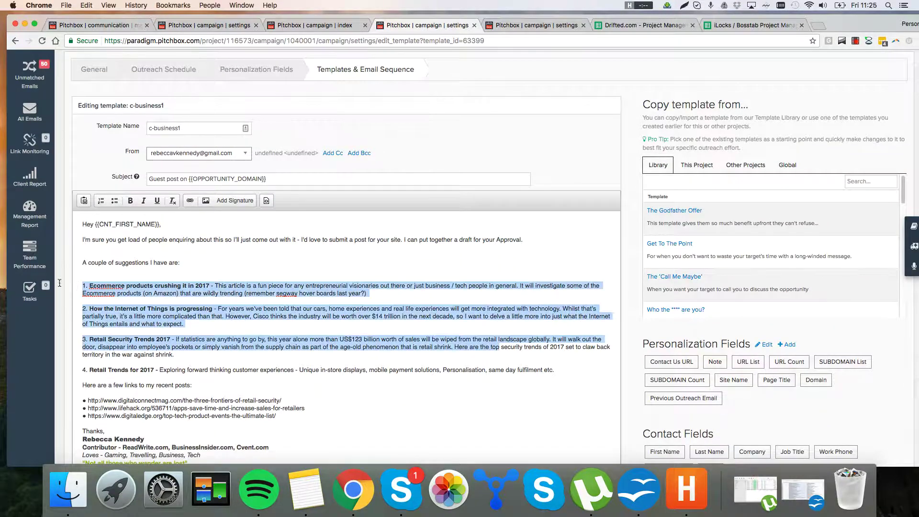
{"action": "left_click", "coordinate": [297, 338]}
{"action": "left_click_drag", "start_coordinate": [439, 383], "coordinate": [80, 278]}
{"action": "left_click", "coordinate": [254, 322]}
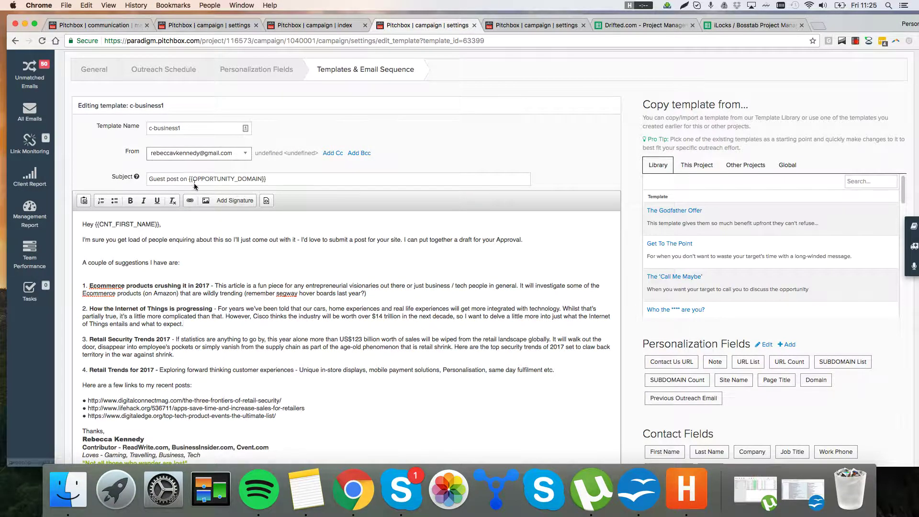
Step: Review suggestion item 2 in the c-business1 email
{"action": "scroll", "coordinate": [225, 349], "scroll_direction": "down", "scroll_amount": 1}
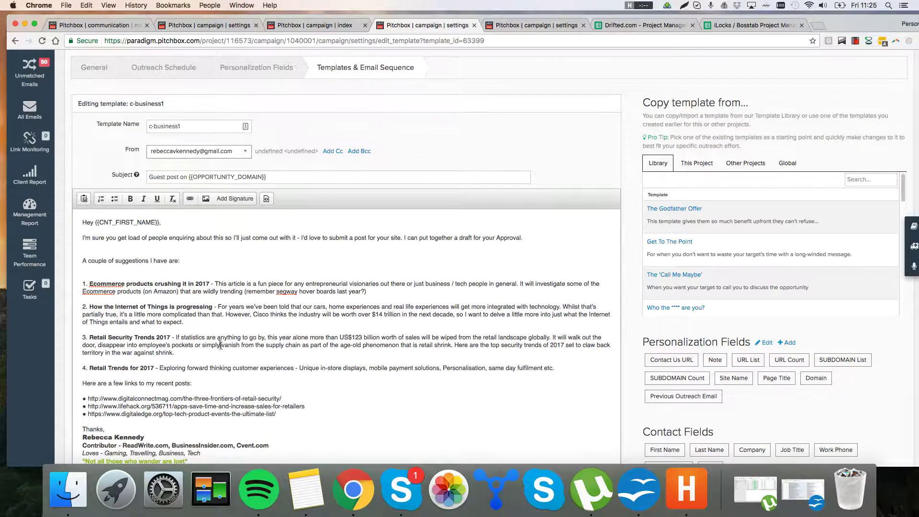
{"action": "left_click_drag", "start_coordinate": [239, 323], "coordinate": [234, 326]}
{"action": "left_click", "coordinate": [228, 311]}
{"action": "left_click", "coordinate": [245, 337]}
{"action": "scroll", "coordinate": [252, 355], "scroll_direction": "down", "scroll_amount": 1}
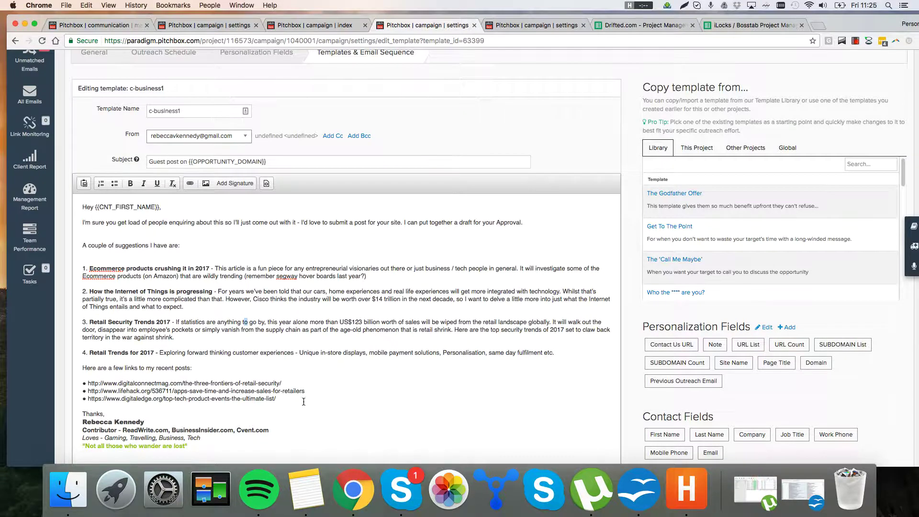
{"action": "scroll", "coordinate": [303, 401], "scroll_direction": "up", "scroll_amount": 1}
Step: Review the three recent-post links and their intro line
{"action": "left_click_drag", "start_coordinate": [301, 402], "coordinate": [86, 383]}
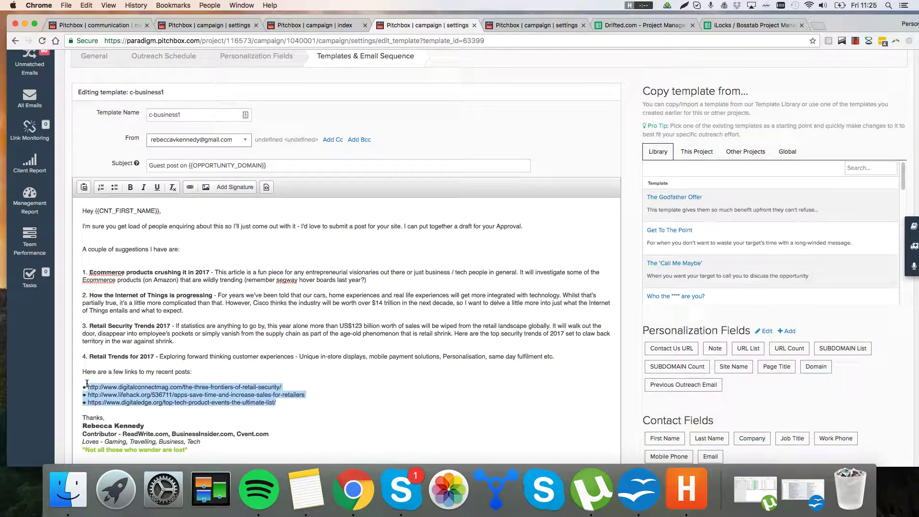
{"action": "left_click", "coordinate": [232, 395]}
{"action": "left_click_drag", "start_coordinate": [288, 401], "coordinate": [102, 378]}
{"action": "left_click", "coordinate": [196, 387]}
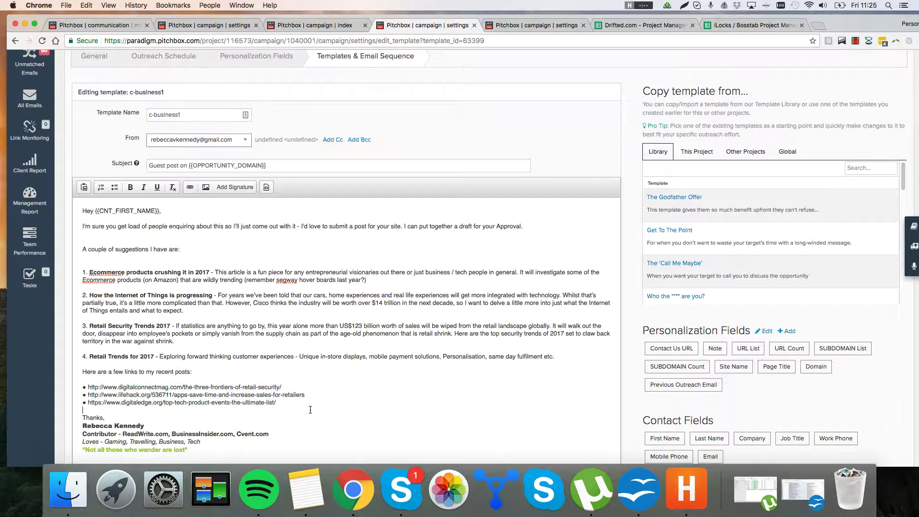
{"action": "left_click_drag", "start_coordinate": [310, 410], "coordinate": [85, 385]}
{"action": "left_click", "coordinate": [152, 387]}
{"action": "left_click_drag", "start_coordinate": [312, 404], "coordinate": [85, 385]}
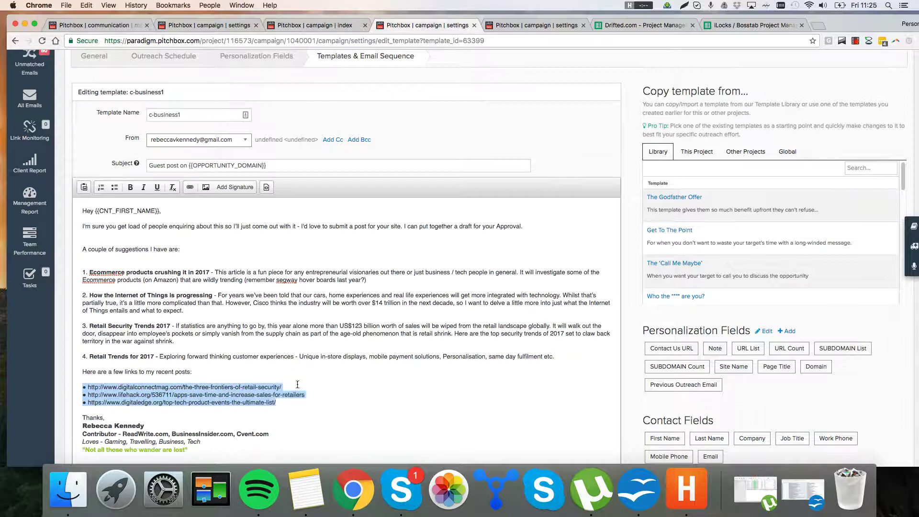
{"action": "left_click", "coordinate": [320, 397]}
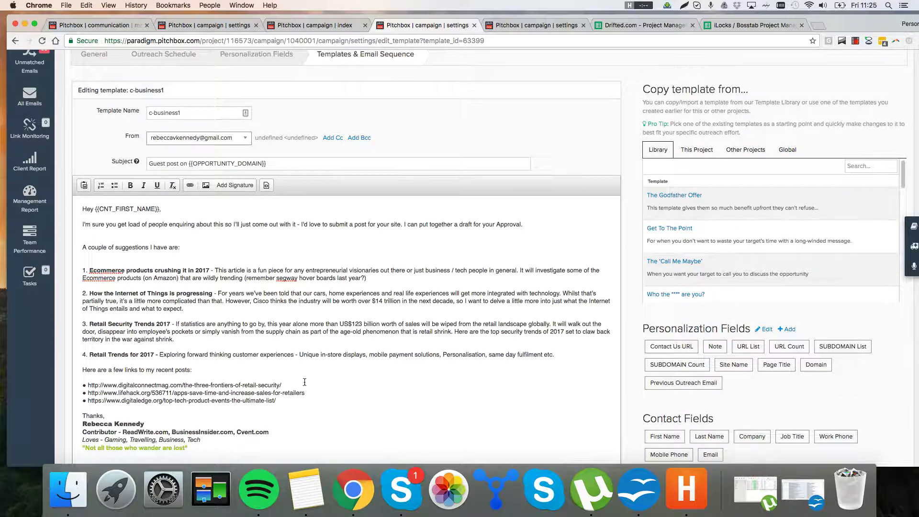
{"action": "scroll", "coordinate": [303, 386], "scroll_direction": "up", "scroll_amount": 1}
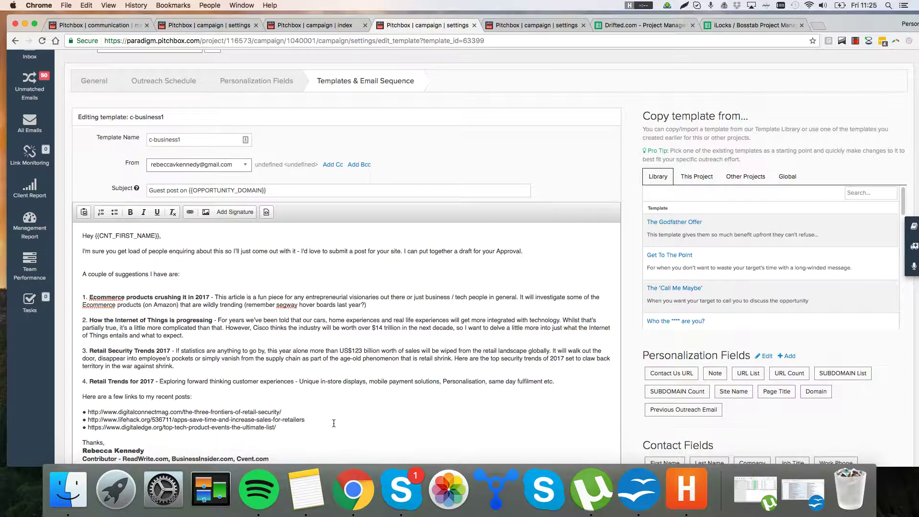
{"action": "left_click_drag", "start_coordinate": [318, 427], "coordinate": [313, 404]}
{"action": "left_click", "coordinate": [312, 399]}
Step: Close the c-business1 and Home Guest Post template tabs and return to the campaign dashboard
{"action": "left_click", "coordinate": [474, 25]}
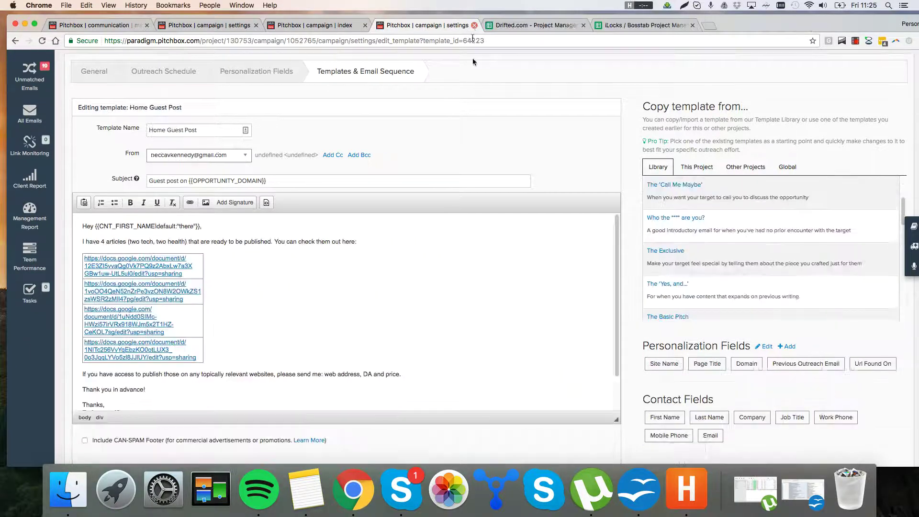
{"action": "left_click", "coordinate": [652, 494]}
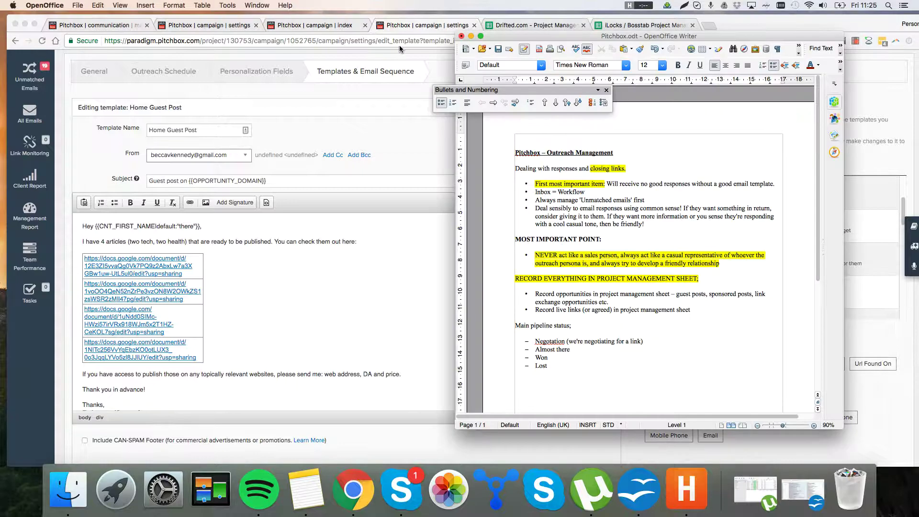
{"action": "left_click", "coordinate": [463, 39]}
{"action": "left_click", "coordinate": [474, 26]}
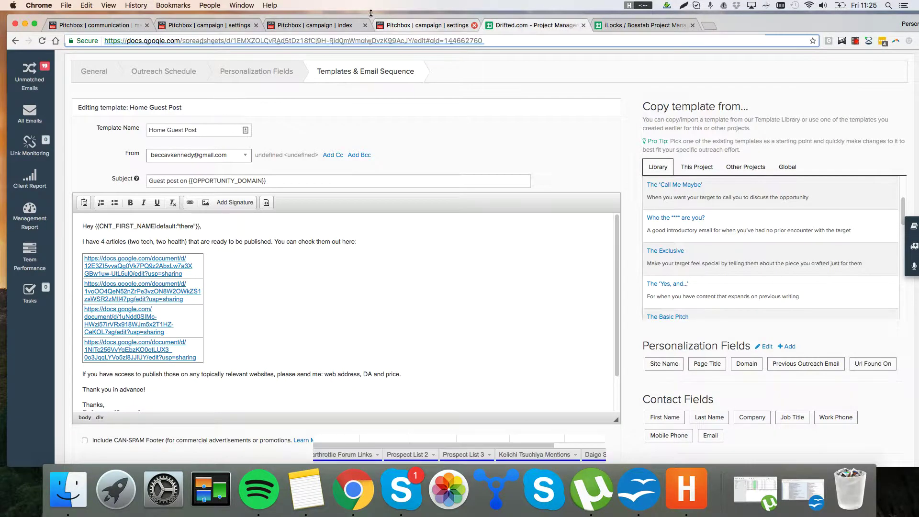
{"action": "left_click", "coordinate": [316, 25]}
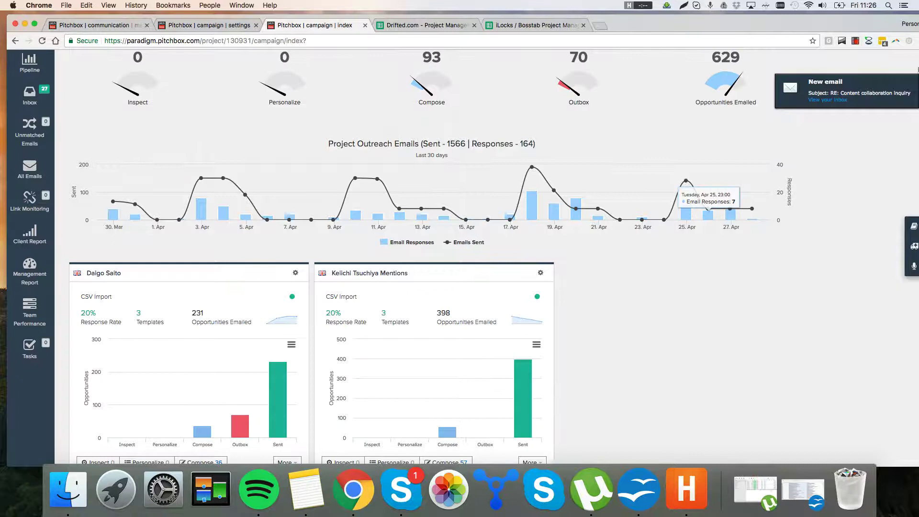
Step: Check the 'Inbox = Workflow' note, then show the campaign's email template settings in Pitchbox
{"action": "left_click", "coordinate": [639, 488]}
{"action": "left_click_drag", "start_coordinate": [535, 191], "coordinate": [595, 192]}
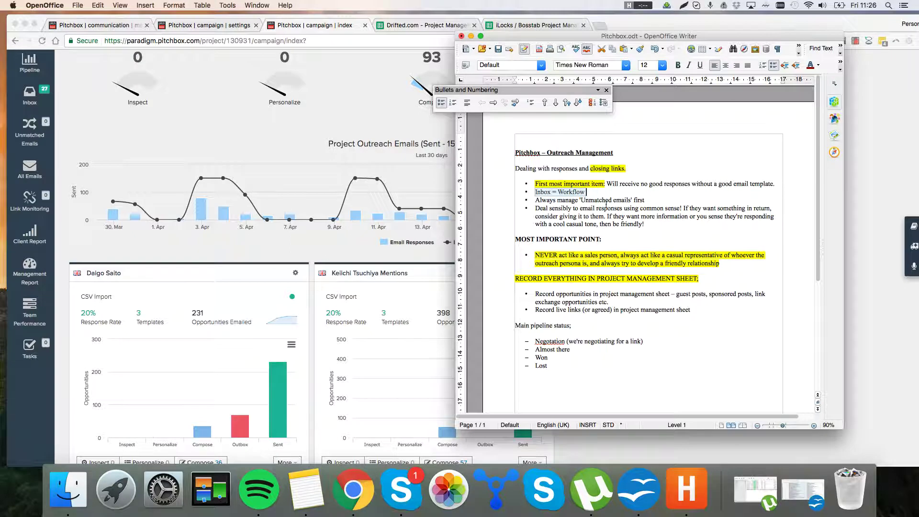
{"action": "left_click", "coordinate": [607, 208]}
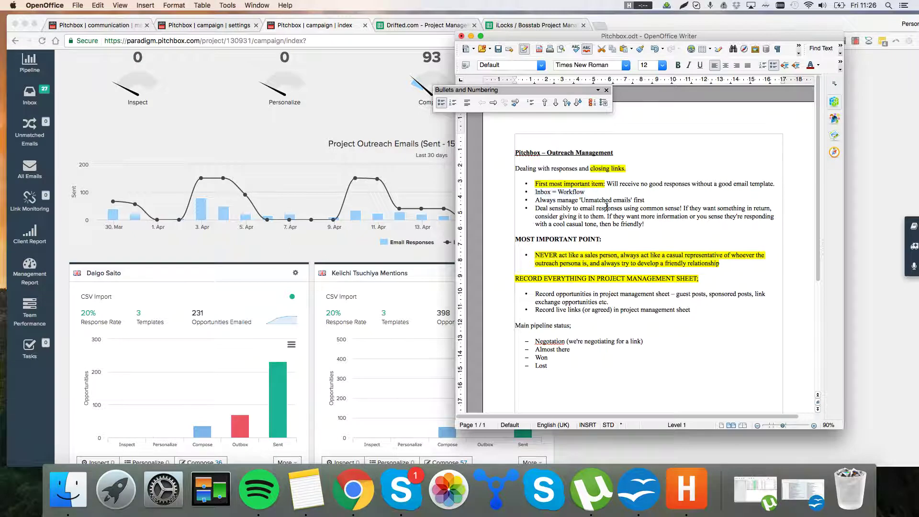
{"action": "left_click", "coordinate": [315, 246]}
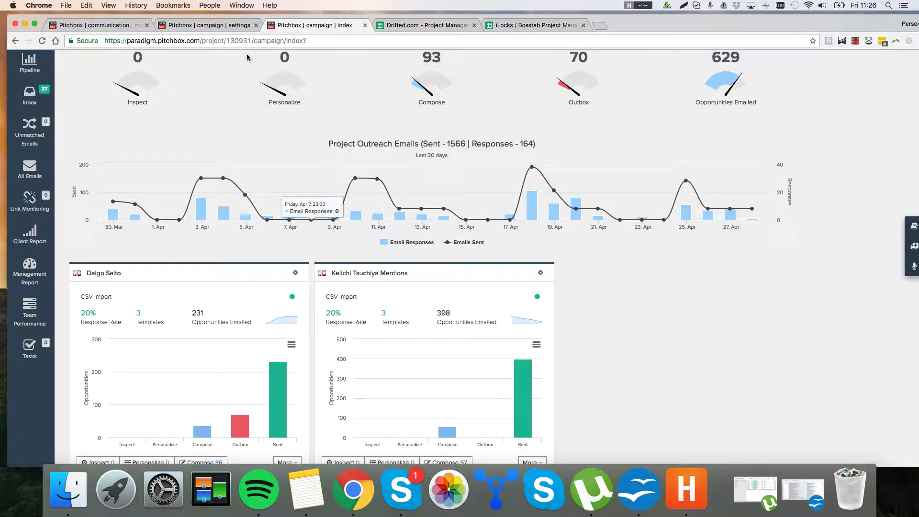
{"action": "left_click", "coordinate": [203, 26]}
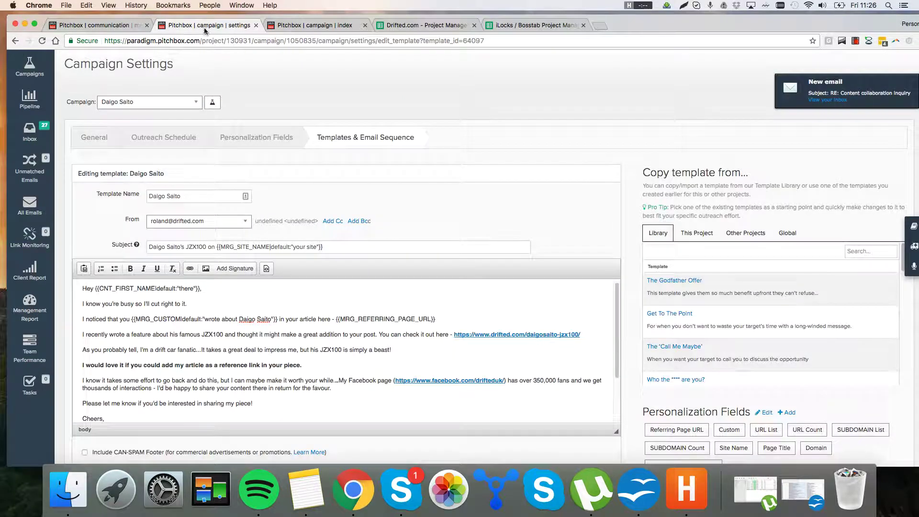
Step: Dismiss the notification and review the subject name and the {{MRG_REFERRING_PAGE_URL}} placeholder
{"action": "left_click", "coordinate": [914, 78]}
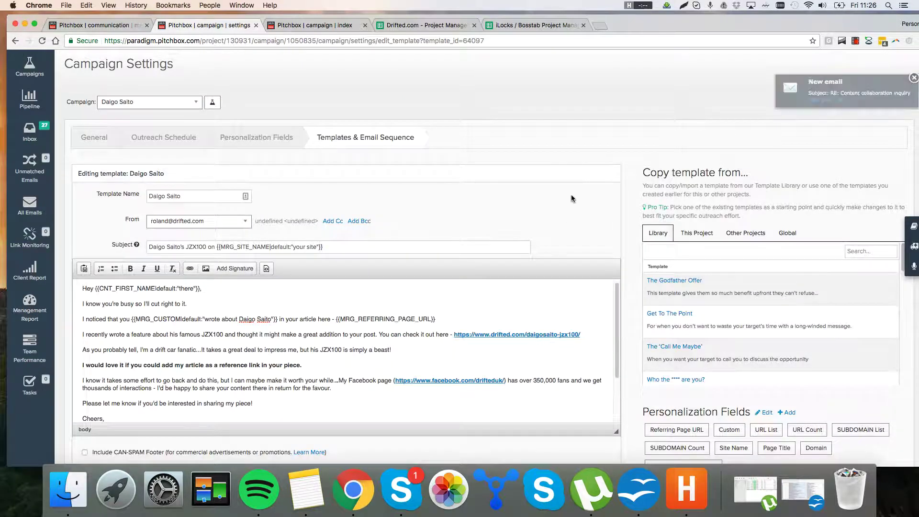
{"action": "scroll", "coordinate": [346, 292], "scroll_direction": "down", "scroll_amount": 2}
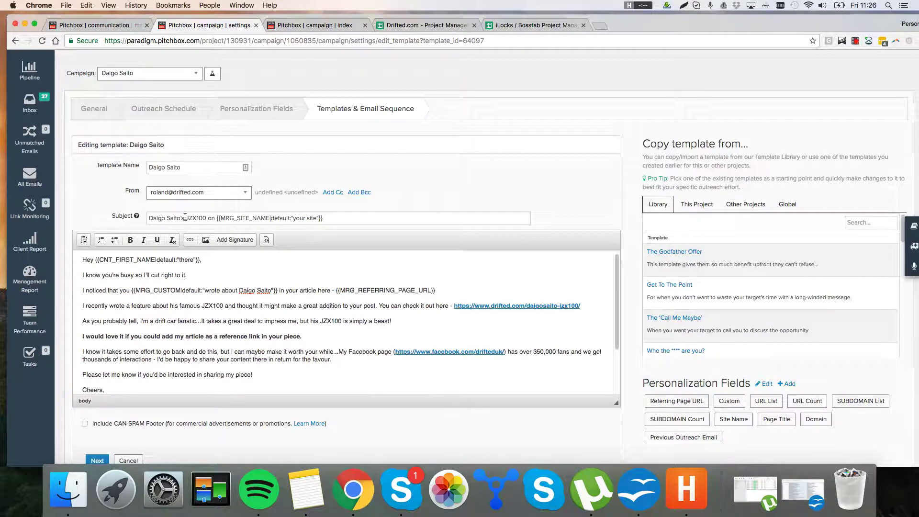
{"action": "left_click_drag", "start_coordinate": [184, 217], "coordinate": [147, 219]}
{"action": "scroll", "coordinate": [211, 316], "scroll_direction": "down", "scroll_amount": 1}
{"action": "scroll", "coordinate": [218, 317], "scroll_direction": "up", "scroll_amount": 1}
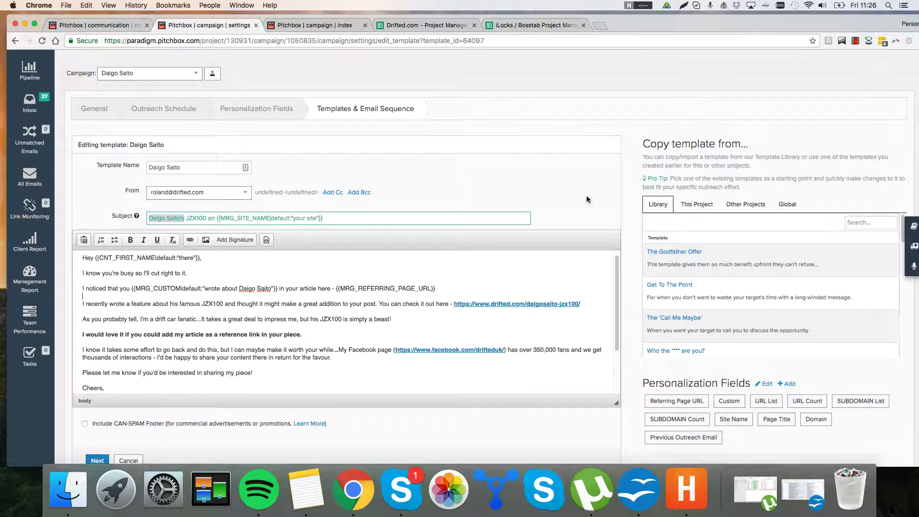
{"action": "scroll", "coordinate": [645, 223], "scroll_direction": "down", "scroll_amount": 1}
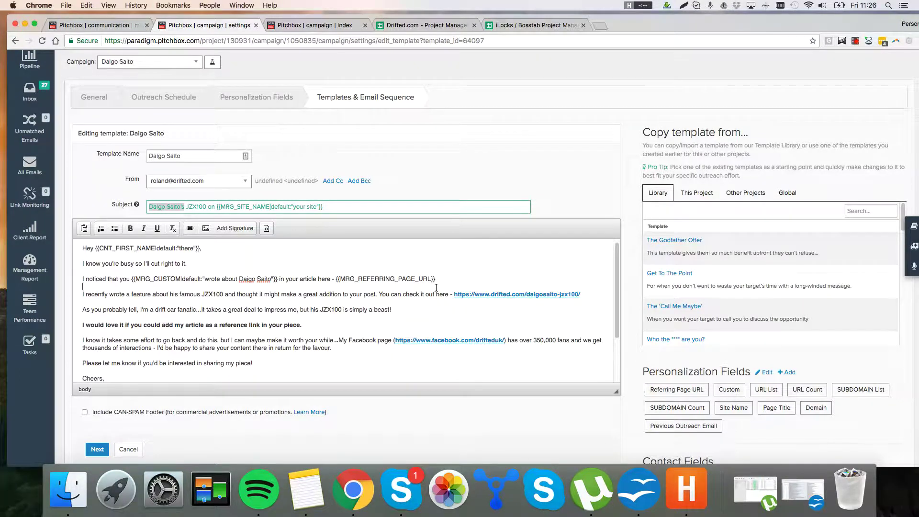
{"action": "left_click_drag", "start_coordinate": [442, 282], "coordinate": [331, 278]}
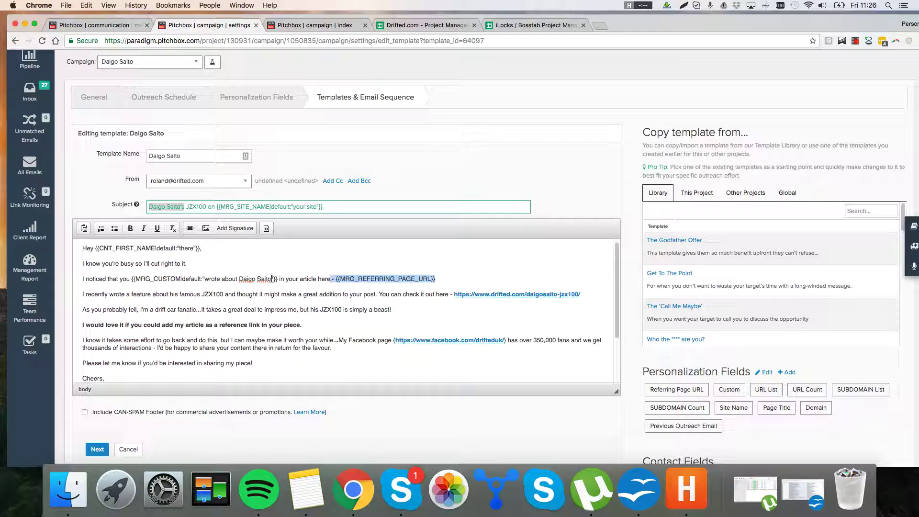
{"action": "left_click_drag", "start_coordinate": [272, 279], "coordinate": [239, 279]}
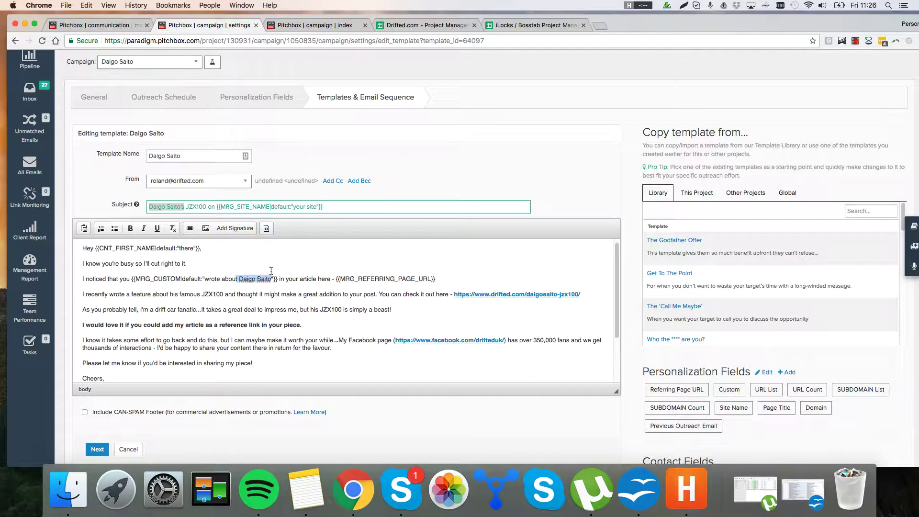
{"action": "scroll", "coordinate": [331, 270], "scroll_direction": "down", "scroll_amount": 1}
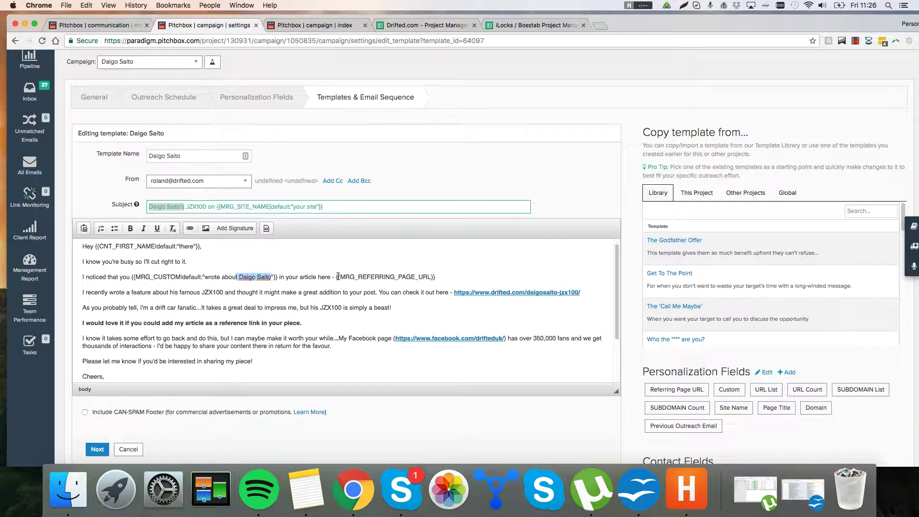
{"action": "left_click_drag", "start_coordinate": [336, 277], "coordinate": [335, 278]}
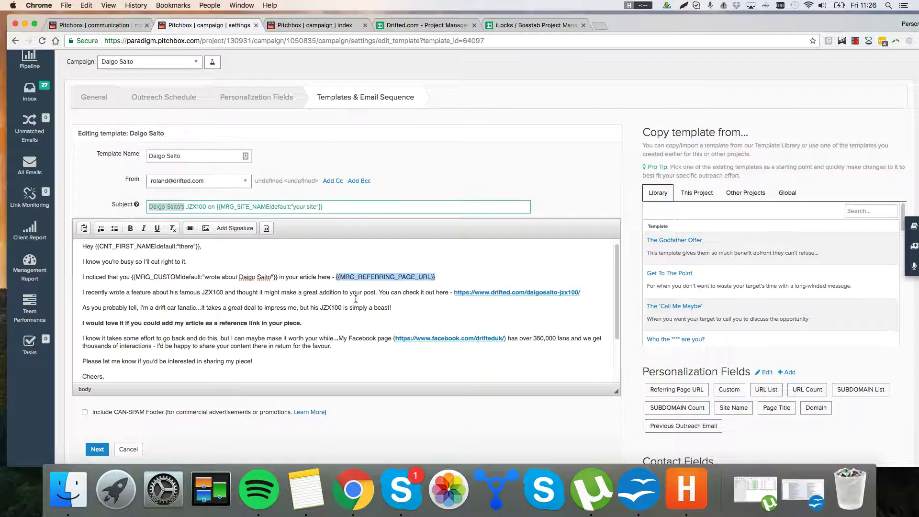
{"action": "left_click", "coordinate": [438, 279]}
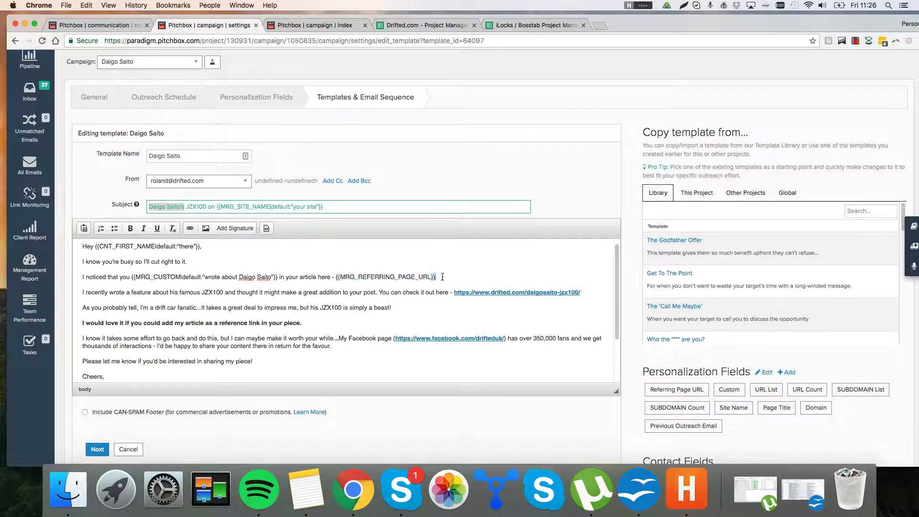
Step: Review the 'I noticed that you', 'I recently wrote' and 'As you probably tell' paragraphs and the signature
{"action": "triple_click", "coordinate": [402, 270]}
{"action": "left_click_drag", "start_coordinate": [437, 278], "coordinate": [339, 277]}
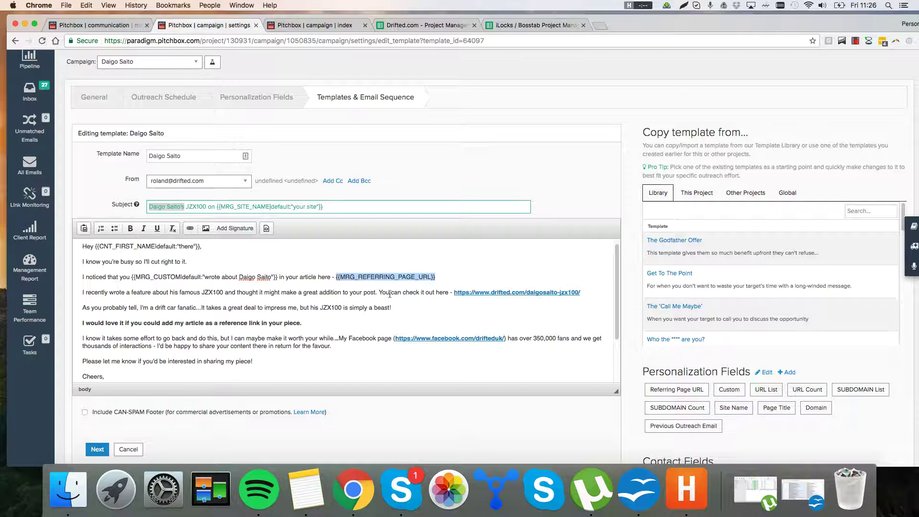
{"action": "left_click_drag", "start_coordinate": [452, 284], "coordinate": [337, 273]}
{"action": "left_click", "coordinate": [366, 293]}
{"action": "left_click_drag", "start_coordinate": [117, 294], "coordinate": [372, 293]}
{"action": "left_click", "coordinate": [371, 293]}
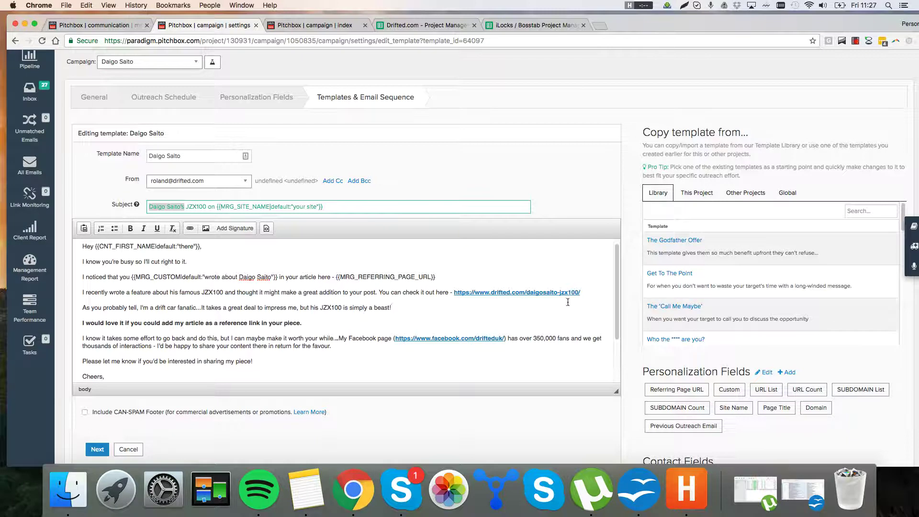
{"action": "left_click_drag", "start_coordinate": [577, 297], "coordinate": [565, 279]}
{"action": "left_click", "coordinate": [556, 275]}
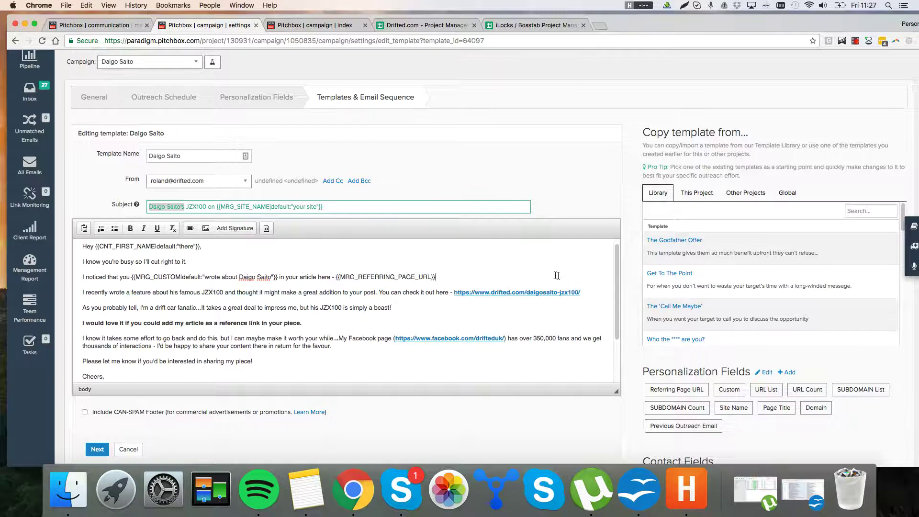
{"action": "triple_click", "coordinate": [424, 310]}
{"action": "scroll", "coordinate": [272, 336], "scroll_direction": "down", "scroll_amount": 3}
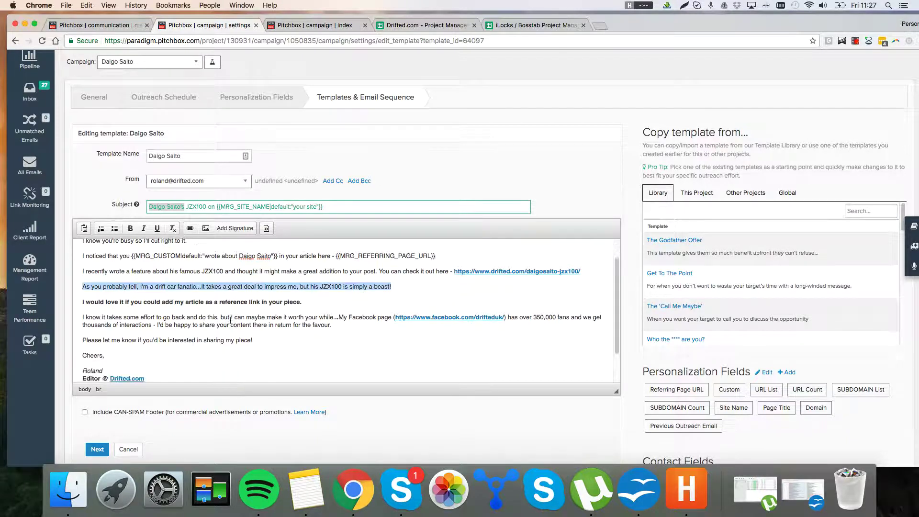
{"action": "scroll", "coordinate": [285, 340], "scroll_direction": "down", "scroll_amount": 1}
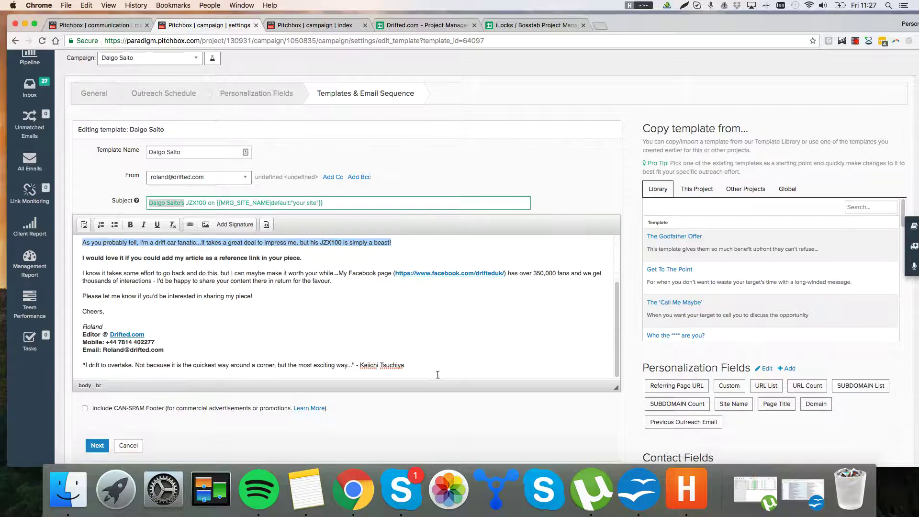
{"action": "left_click_drag", "start_coordinate": [438, 375], "coordinate": [428, 321]}
{"action": "left_click", "coordinate": [428, 321]}
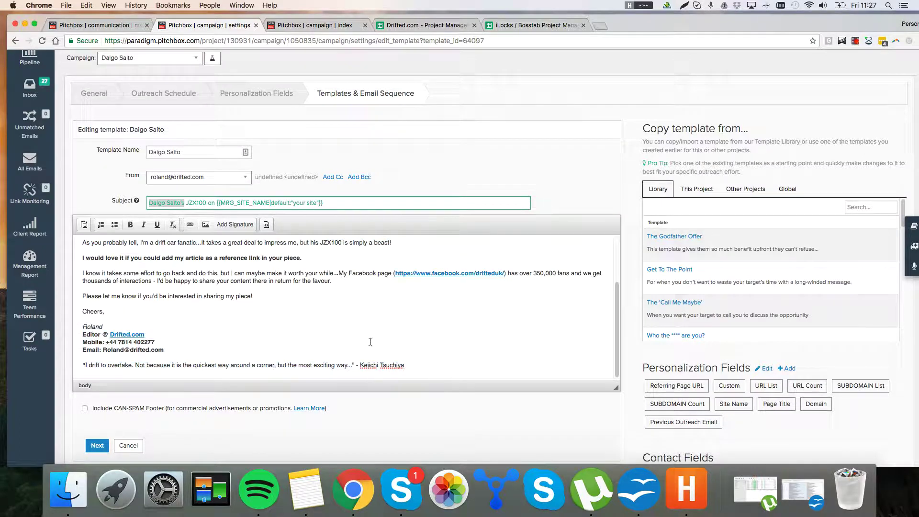
Step: Review the reference-link request, 'I know it takes' paragraph and Facebook offer, then return to the dashboard
{"action": "scroll", "coordinate": [370, 341], "scroll_direction": "up", "scroll_amount": 3}
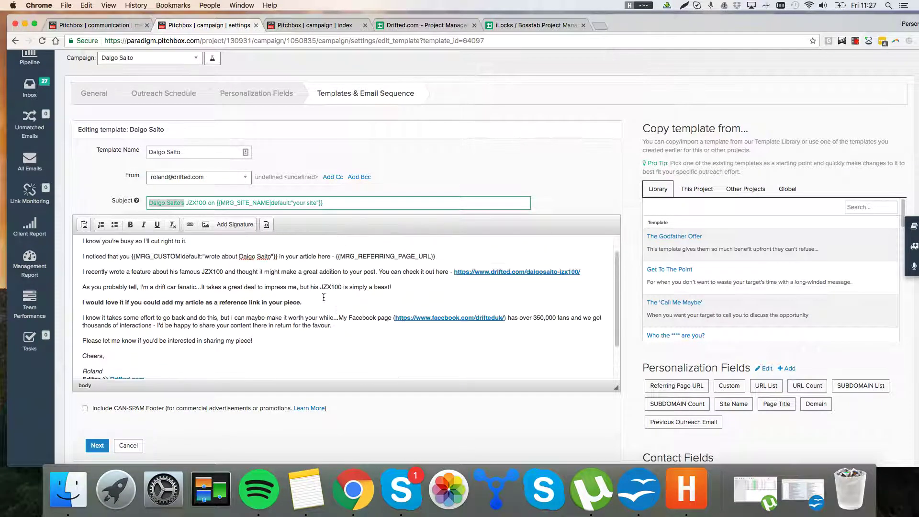
{"action": "triple_click", "coordinate": [317, 302]}
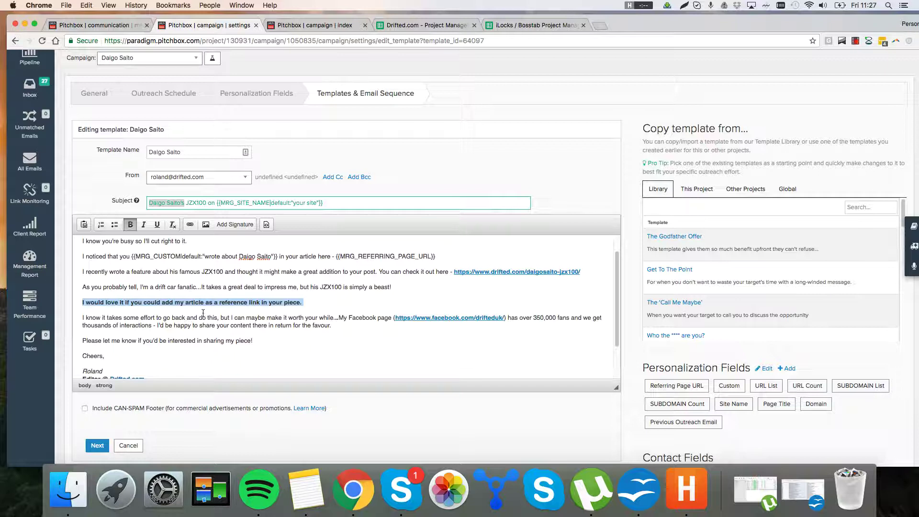
{"action": "left_click_drag", "start_coordinate": [96, 318], "coordinate": [334, 327]}
{"action": "left_click", "coordinate": [441, 329]}
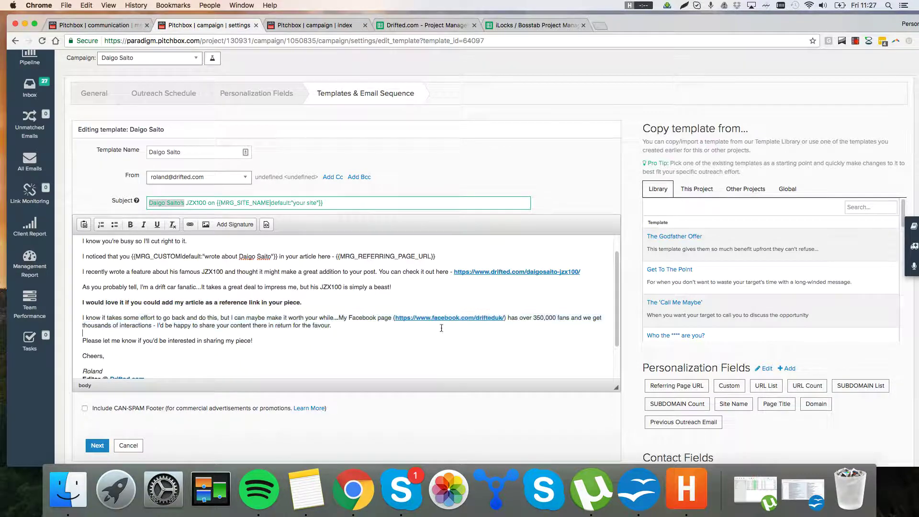
{"action": "left_click_drag", "start_coordinate": [483, 323], "coordinate": [339, 320]}
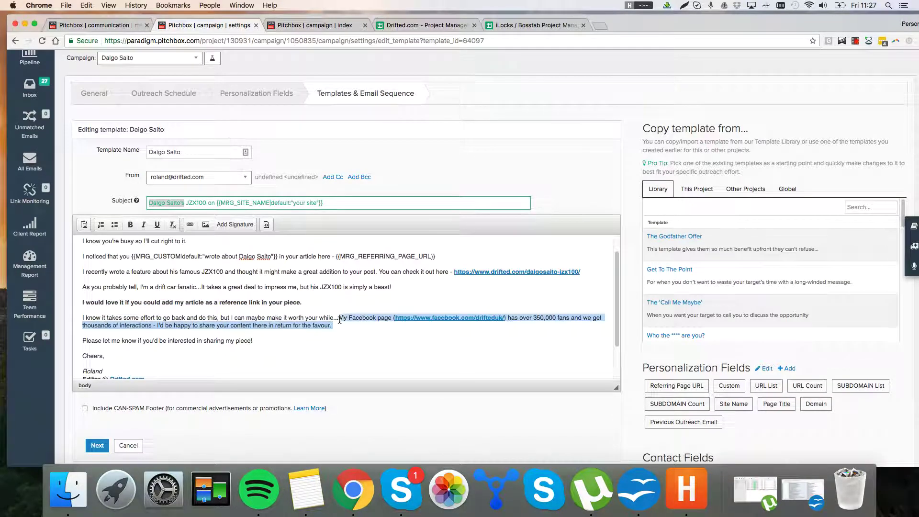
{"action": "left_click", "coordinate": [354, 335]}
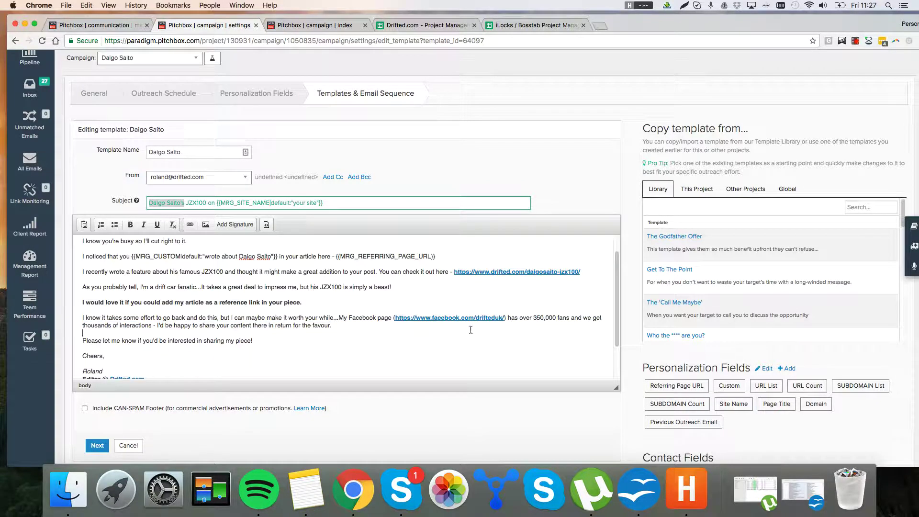
{"action": "left_click_drag", "start_coordinate": [470, 330], "coordinate": [333, 317]}
{"action": "left_click", "coordinate": [360, 332]}
{"action": "left_click_drag", "start_coordinate": [522, 333], "coordinate": [84, 310]}
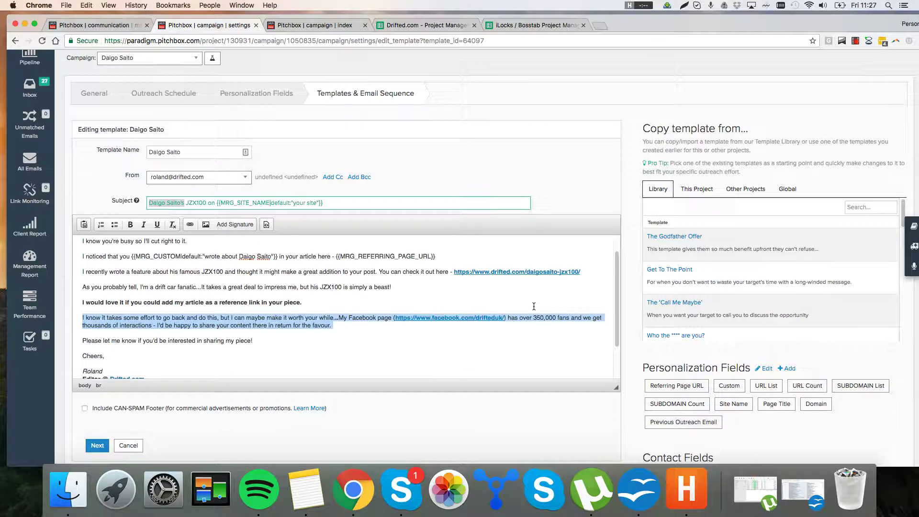
{"action": "left_click", "coordinate": [82, 311]}
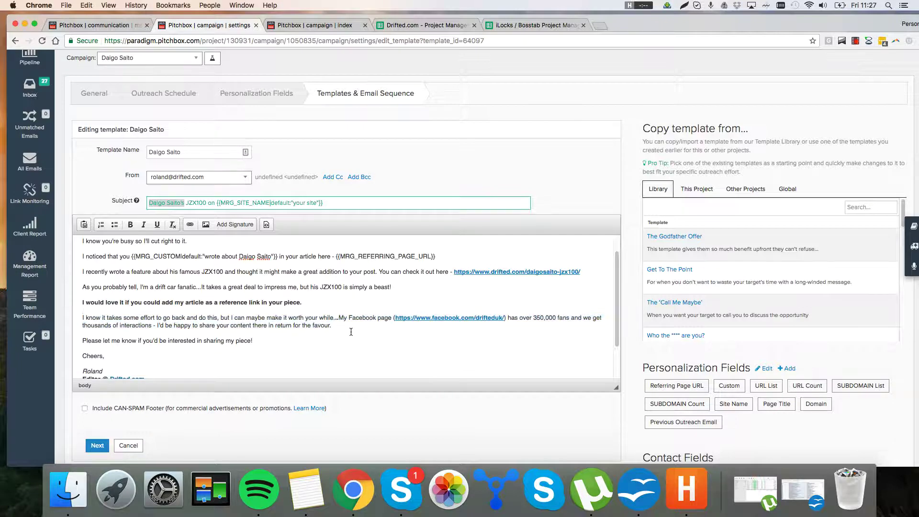
{"action": "left_click_drag", "start_coordinate": [351, 332], "coordinate": [353, 308]}
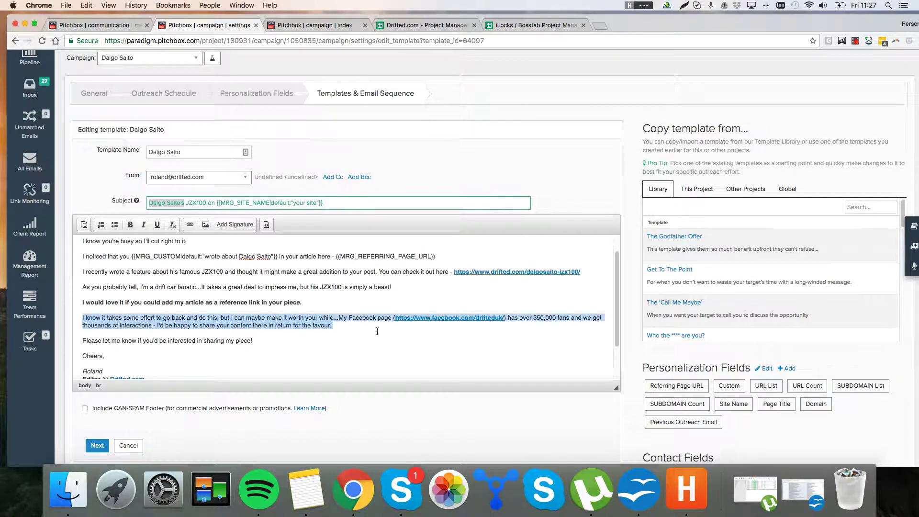
{"action": "left_click", "coordinate": [359, 293]}
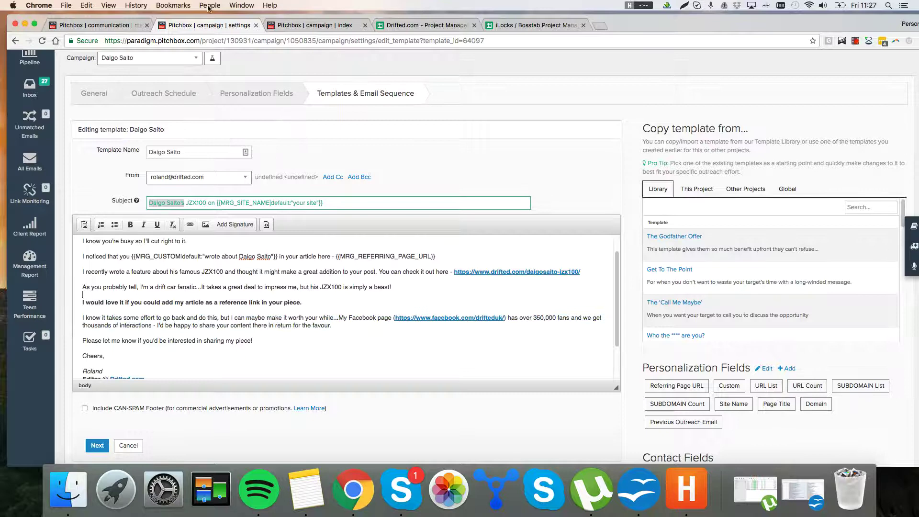
{"action": "left_click", "coordinate": [306, 28]}
Step: Open Pitchbox's Inbox of reply emails needing action, then bring up the OpenOffice outreach notes
{"action": "scroll", "coordinate": [287, 179], "scroll_direction": "down", "scroll_amount": 1}
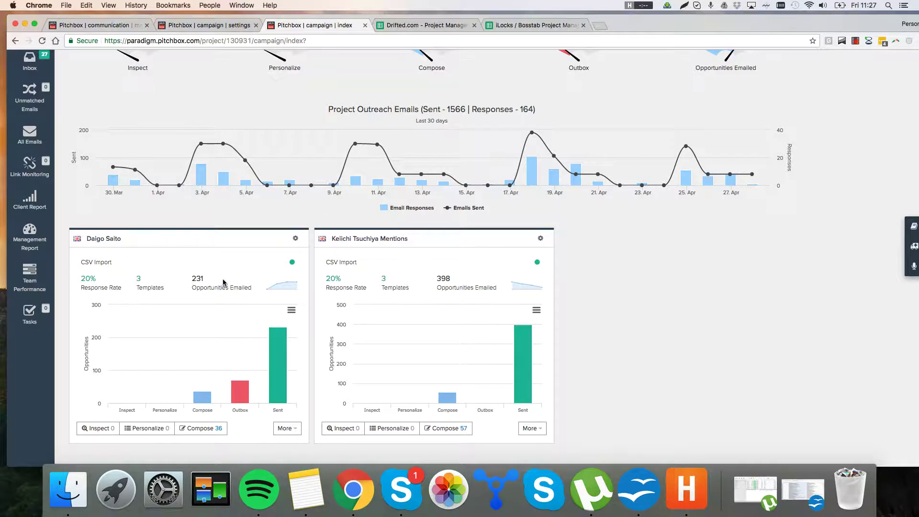
{"action": "scroll", "coordinate": [211, 305], "scroll_direction": "up", "scroll_amount": 3}
{"action": "left_click", "coordinate": [33, 161]}
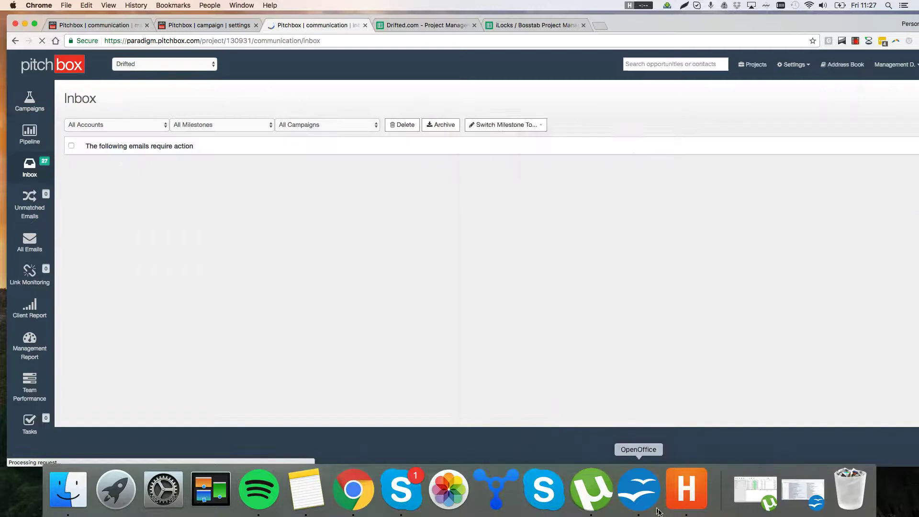
{"action": "left_click", "coordinate": [639, 489]}
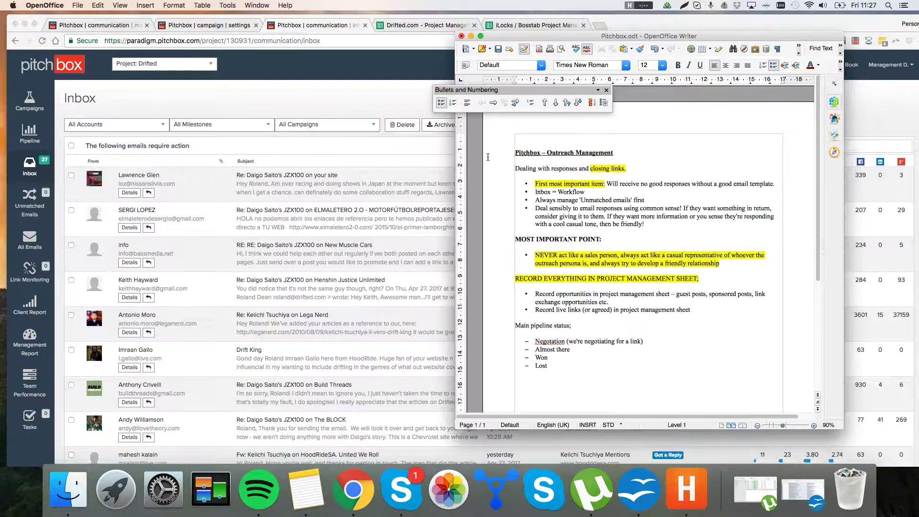
Step: Select the 'Inbox = Workflow' and 'Always manage Unmatched emails first' notes, then switch to Unmatched Emails
{"action": "left_click", "coordinate": [592, 193]}
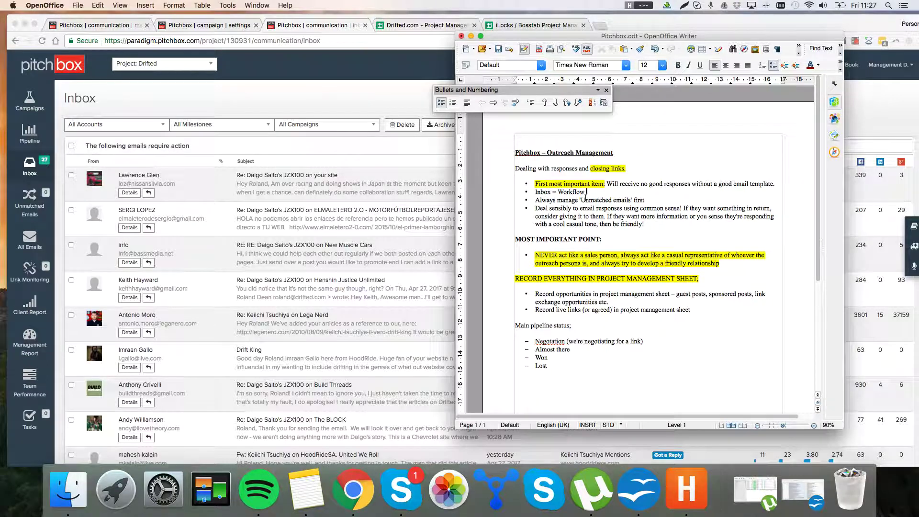
{"action": "left_click_drag", "start_coordinate": [590, 191], "coordinate": [534, 193]}
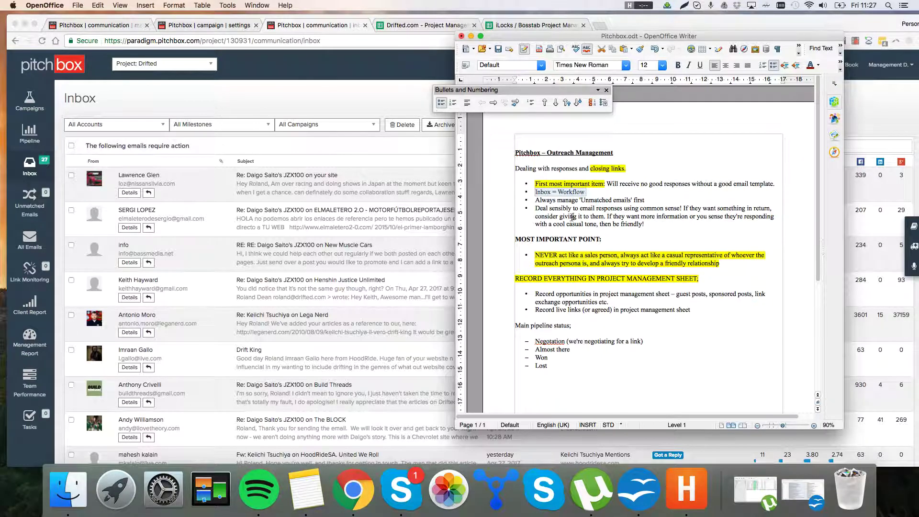
{"action": "left_click_drag", "start_coordinate": [645, 200], "coordinate": [533, 199]}
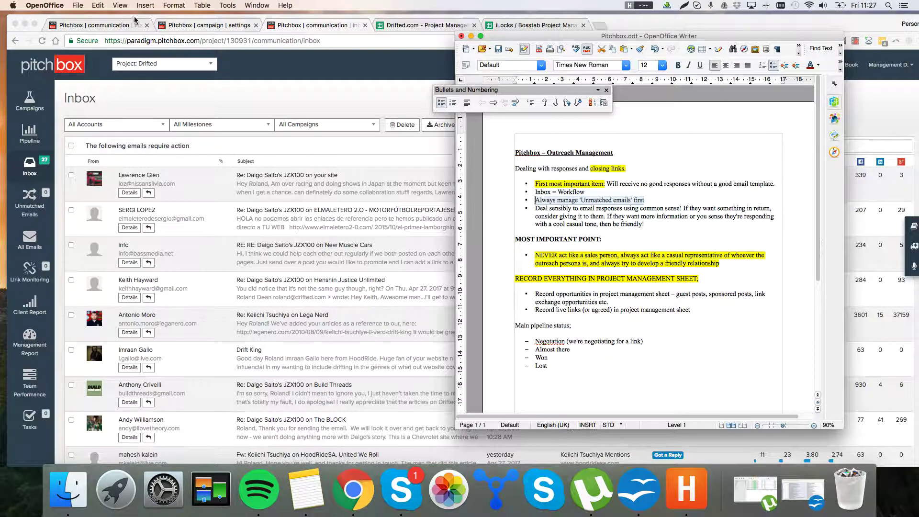
{"action": "left_click", "coordinate": [110, 26]}
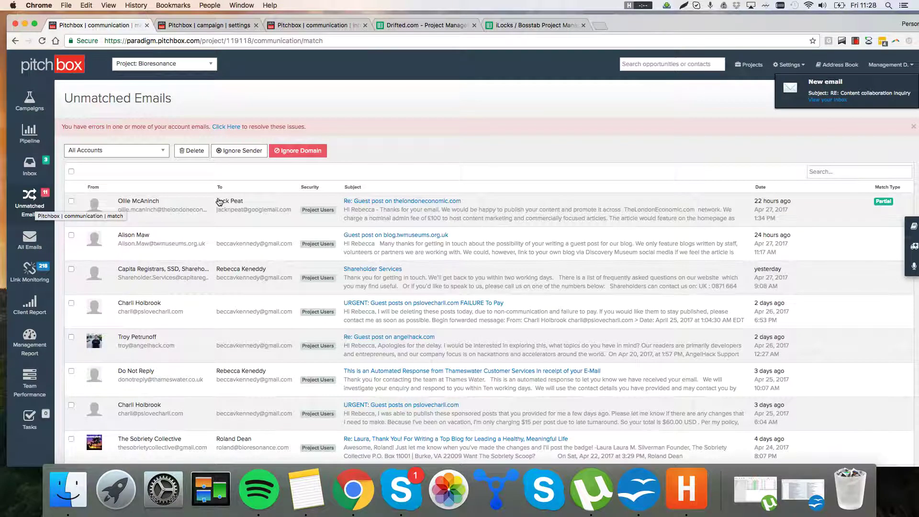
Step: Dismiss the notification and open the 'Re: Guest post on thelondoneconomic.com' email
{"action": "mouse_move", "coordinate": [917, 98]}
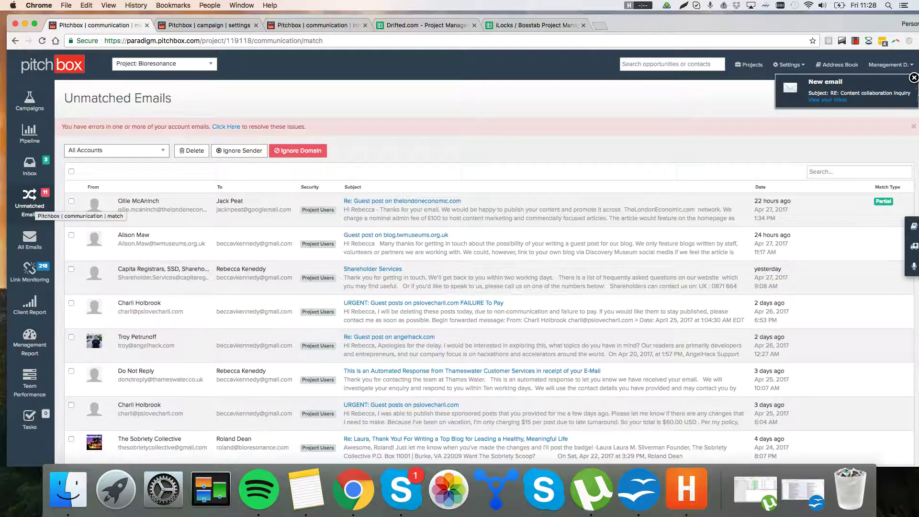
{"action": "left_click", "coordinate": [914, 78]}
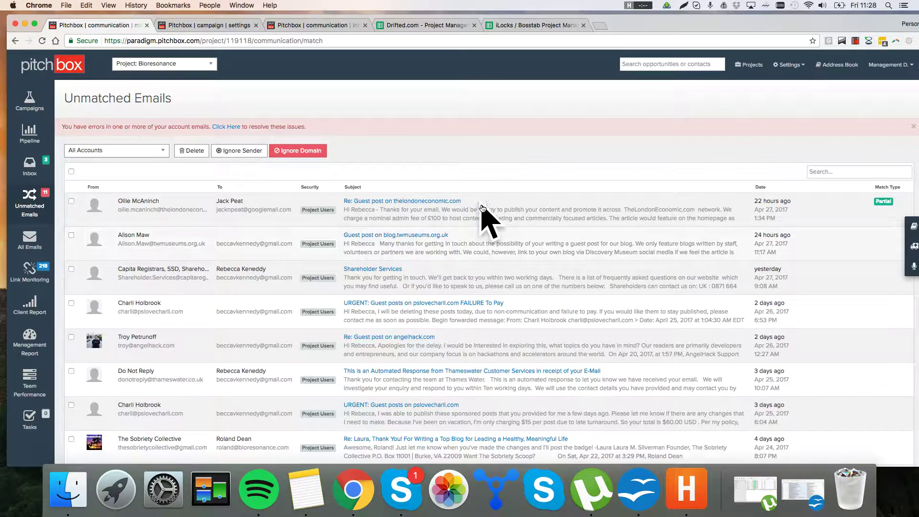
{"action": "left_click", "coordinate": [485, 218]}
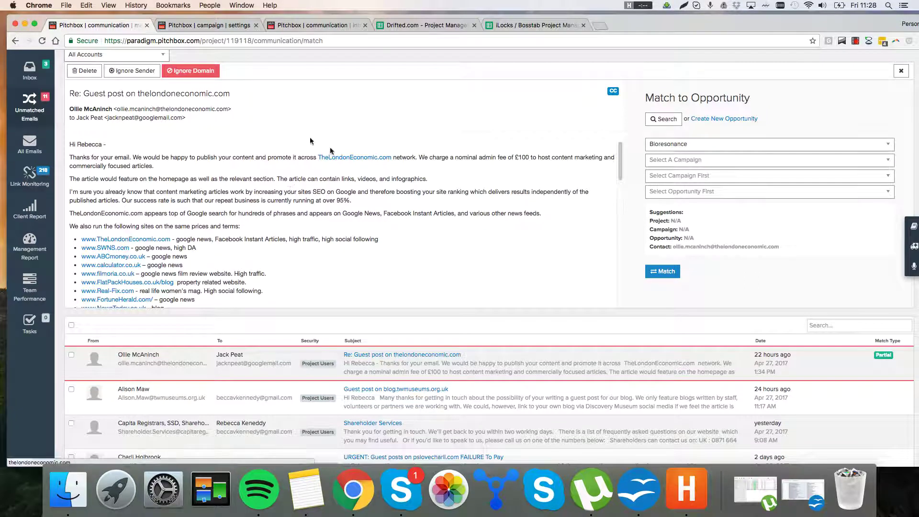
{"action": "scroll", "coordinate": [254, 205], "scroll_direction": "down", "scroll_amount": 10}
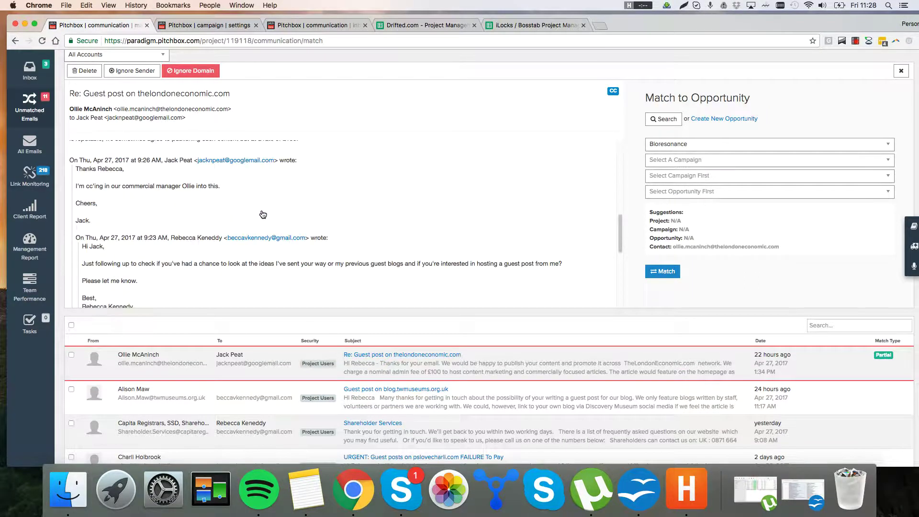
{"action": "scroll", "coordinate": [262, 214], "scroll_direction": "down", "scroll_amount": 5}
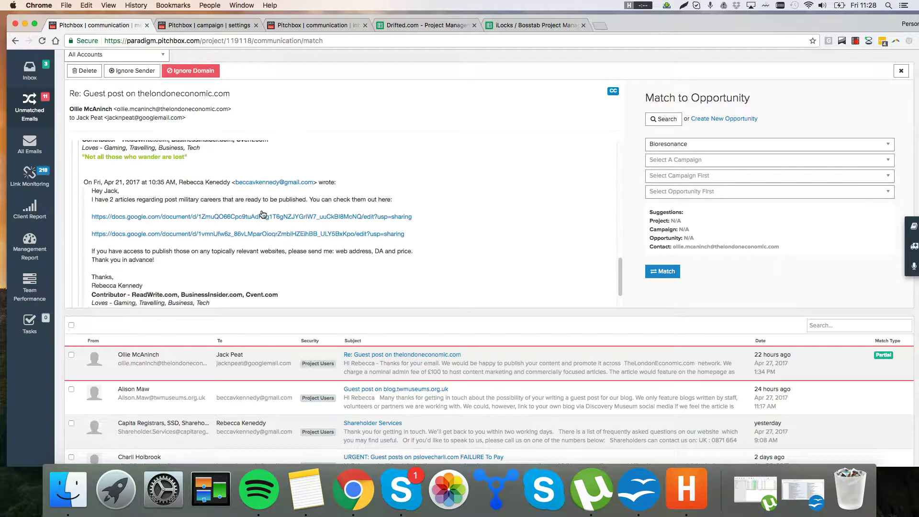
{"action": "scroll", "coordinate": [268, 216], "scroll_direction": "up", "scroll_amount": 15}
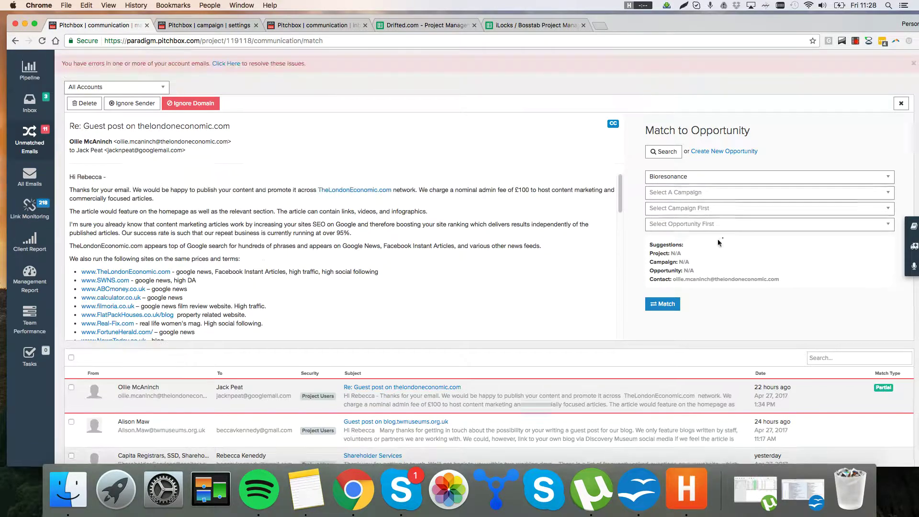
Step: Set the match campaign to Alternative Health Bloggers and search its opportunities for 'thel'
{"action": "left_click", "coordinate": [708, 192]}
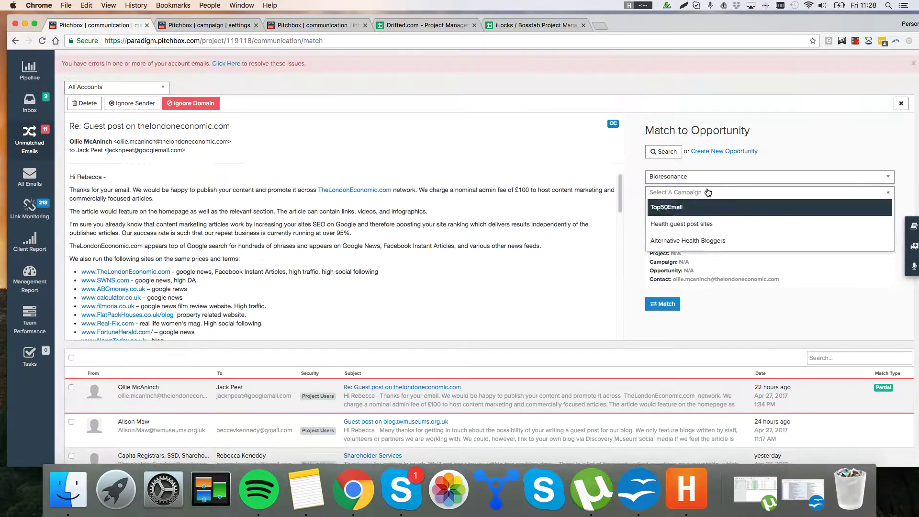
{"action": "left_click", "coordinate": [708, 223]}
{"action": "left_click", "coordinate": [699, 213]}
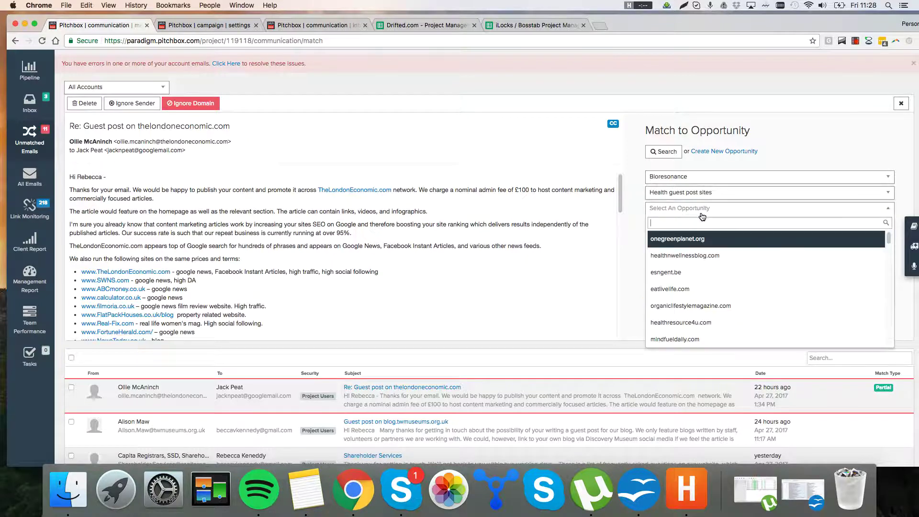
{"action": "type", "text": "thelo"}
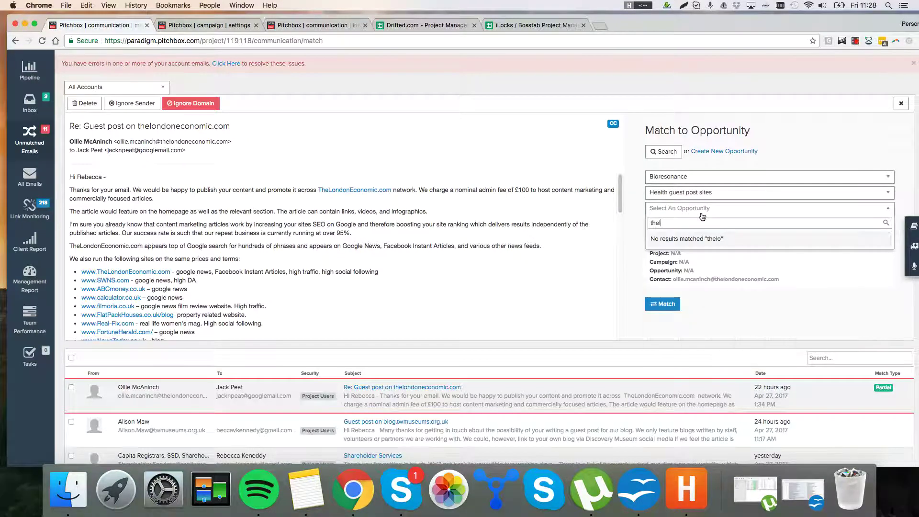
{"action": "left_click", "coordinate": [674, 192]}
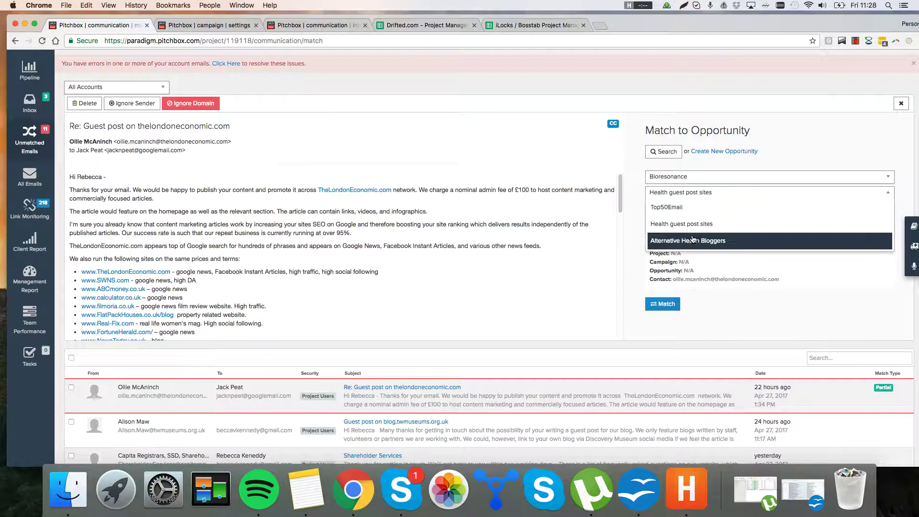
{"action": "left_click", "coordinate": [693, 239]}
{"action": "left_click", "coordinate": [690, 209]}
{"action": "type", "text": "t"}
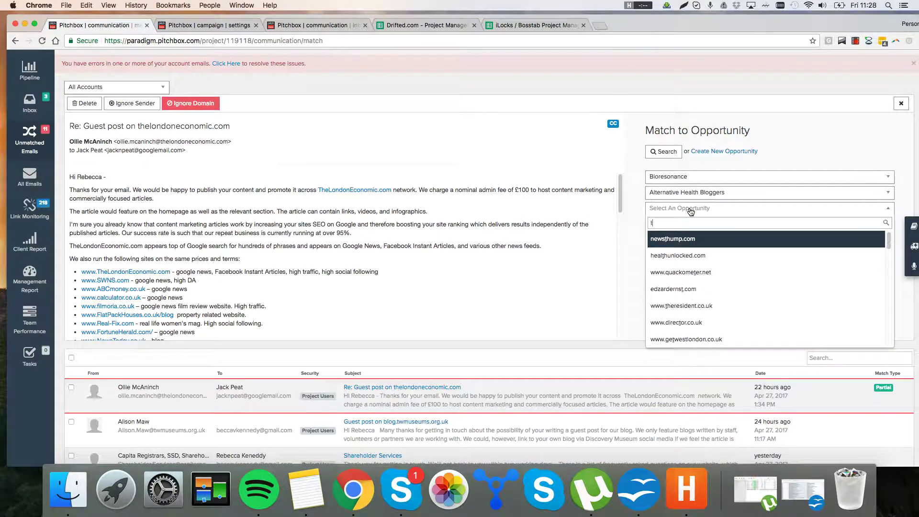
{"action": "type", "text": "helondon"}
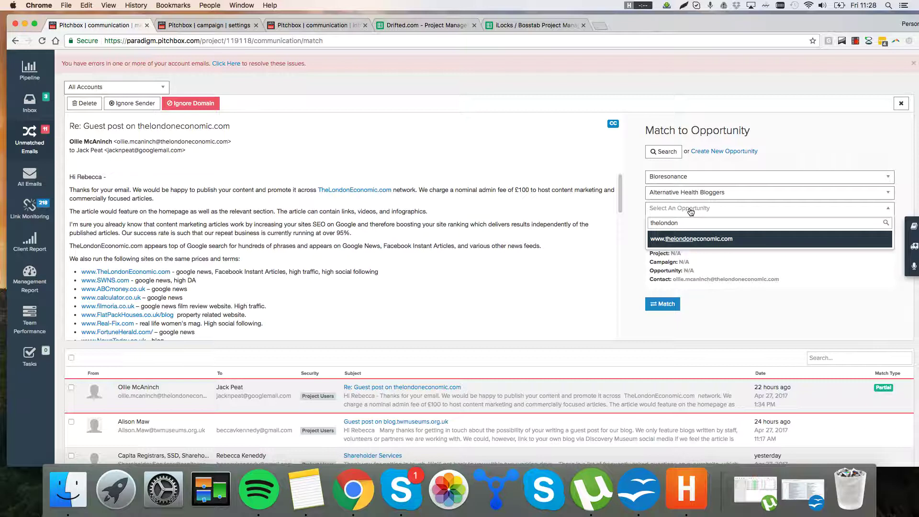
{"action": "left_click", "coordinate": [710, 238]}
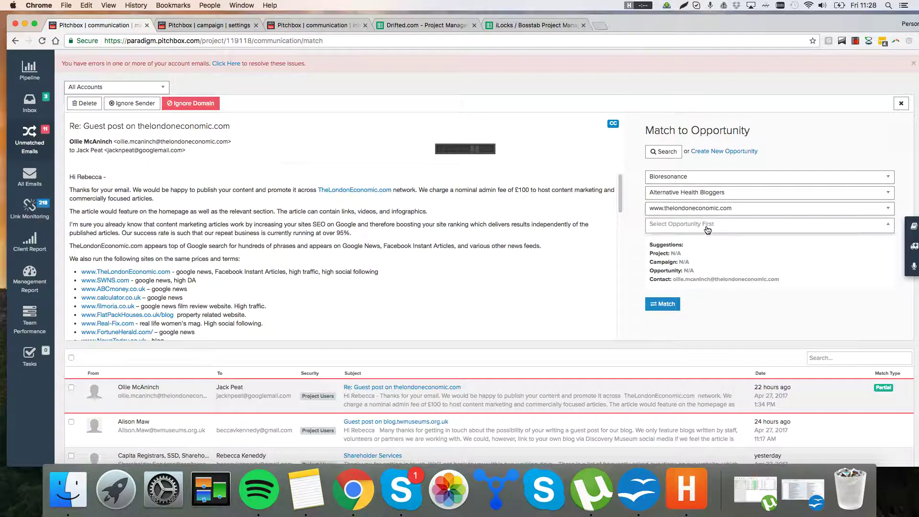
{"action": "left_click", "coordinate": [707, 230]}
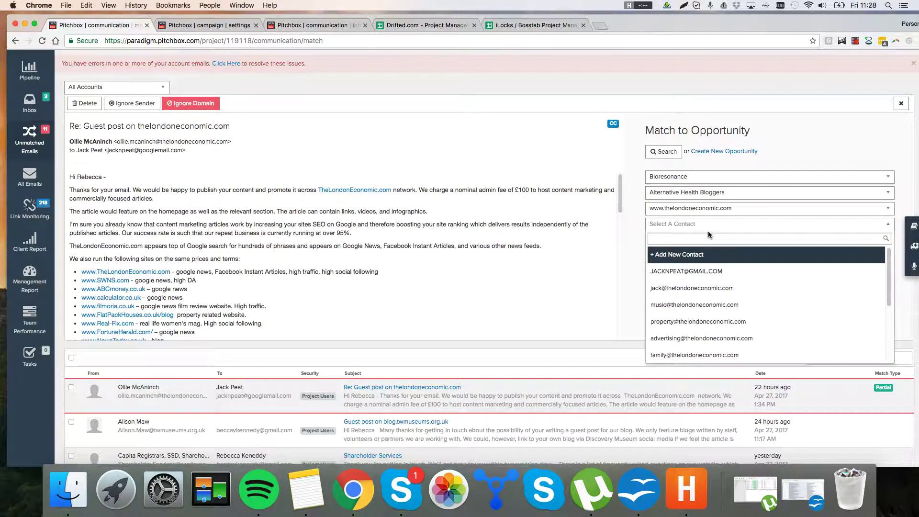
{"action": "left_click", "coordinate": [727, 272]}
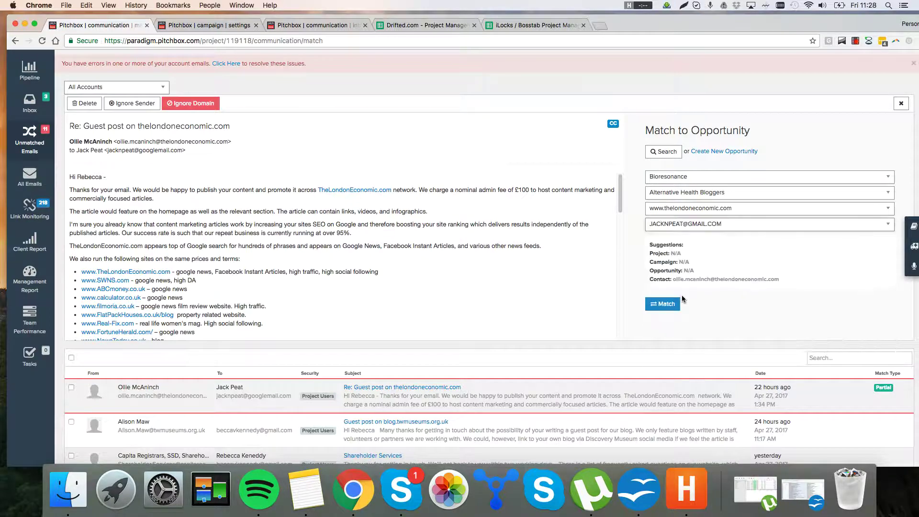
{"action": "left_click", "coordinate": [663, 304]}
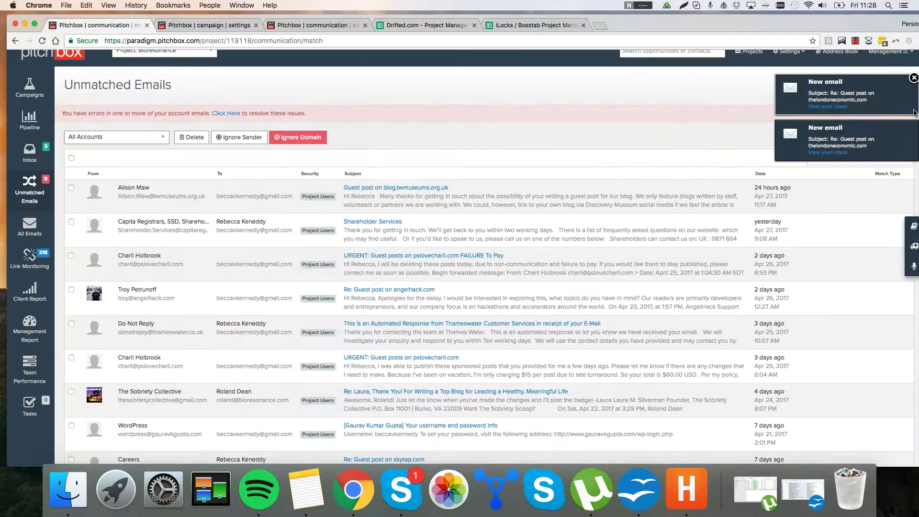
{"action": "left_click", "coordinate": [913, 79]}
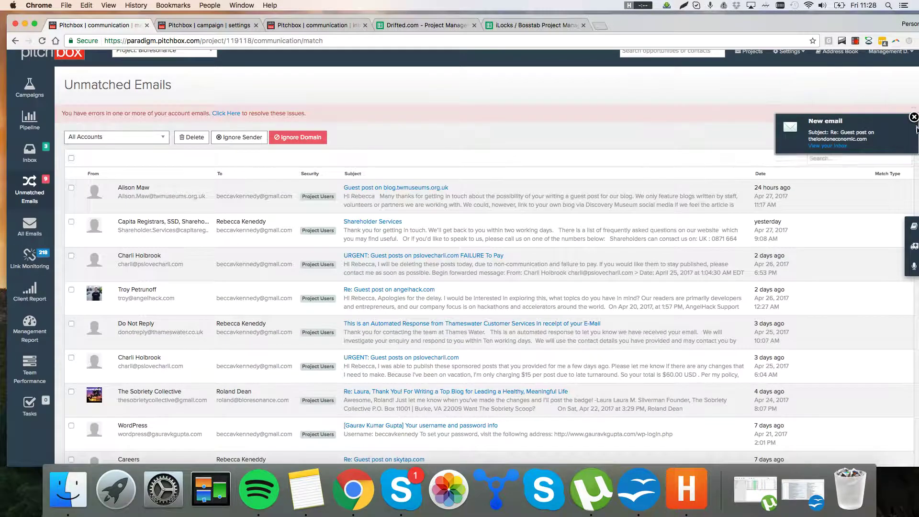
{"action": "left_click", "coordinate": [914, 79]}
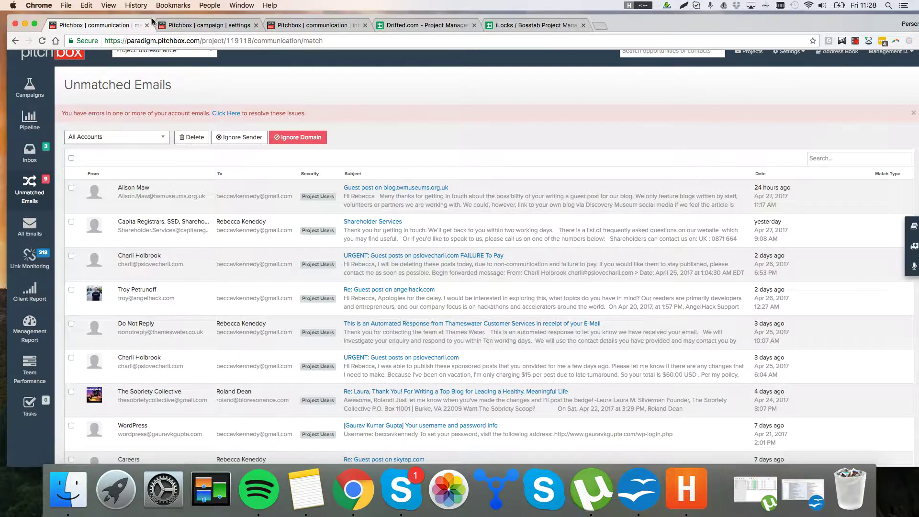
Step: Close the unmatched emails tab, clear the new-email notifications and open the New Muscle Cars opportunity
{"action": "left_click", "coordinate": [147, 25]}
{"action": "left_click", "coordinate": [208, 30]}
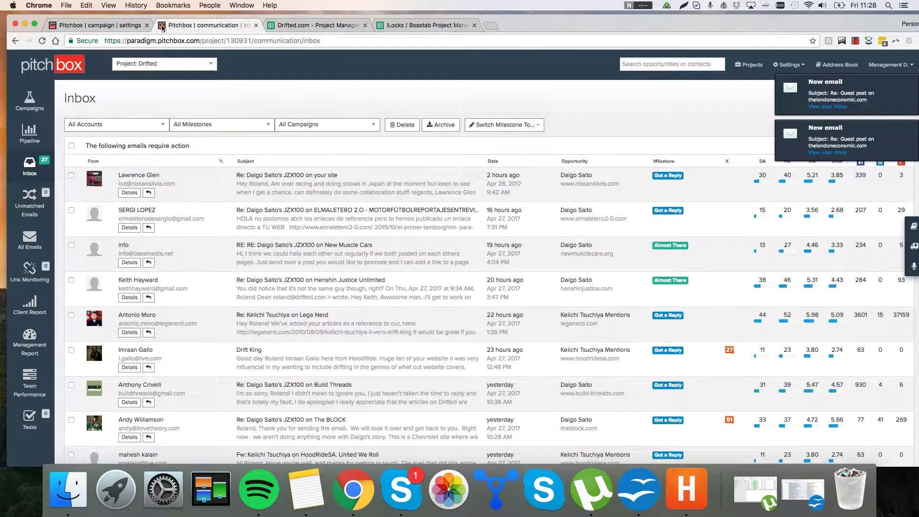
{"action": "left_click", "coordinate": [913, 78]}
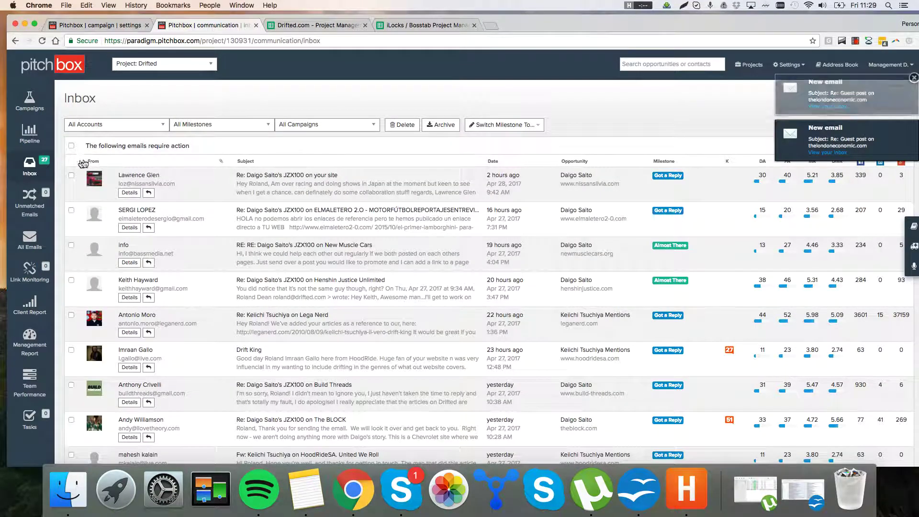
{"action": "scroll", "coordinate": [307, 182], "scroll_direction": "down", "scroll_amount": 1}
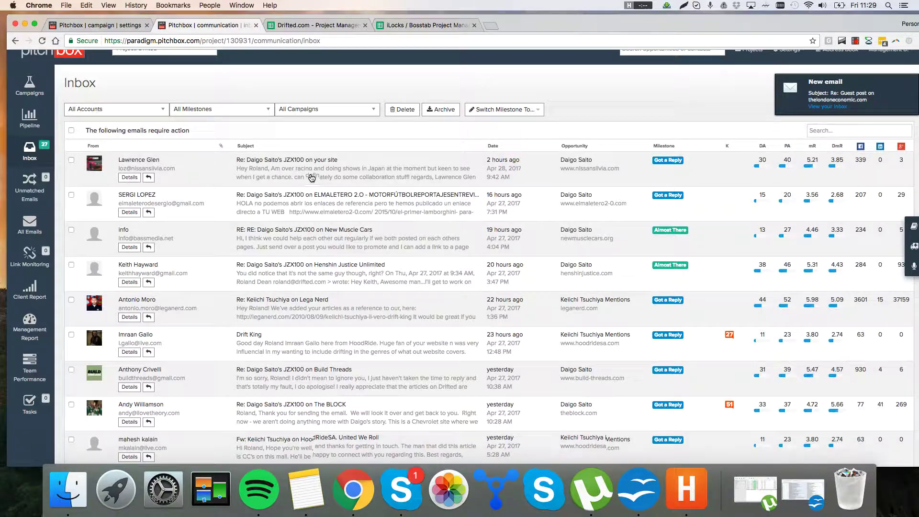
{"action": "scroll", "coordinate": [485, 142], "scroll_direction": "down", "scroll_amount": 4}
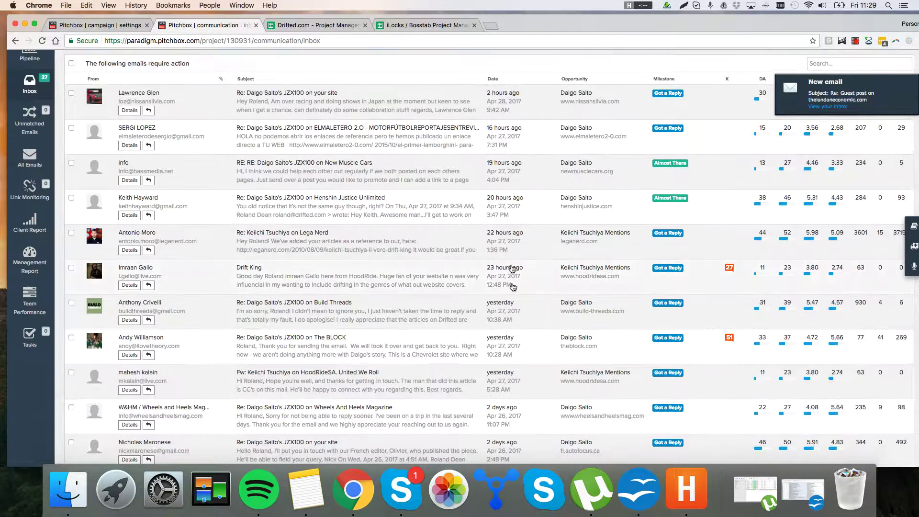
{"action": "left_click", "coordinate": [913, 77]}
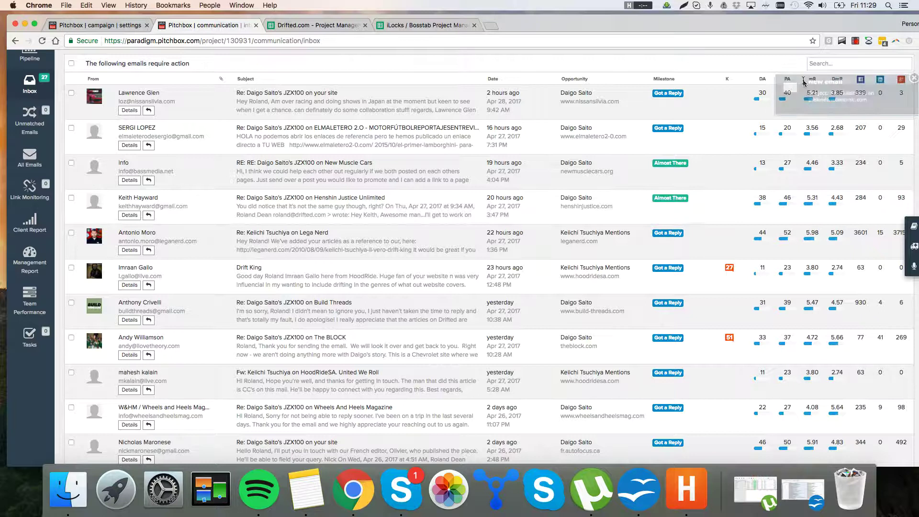
{"action": "left_click", "coordinate": [344, 176]}
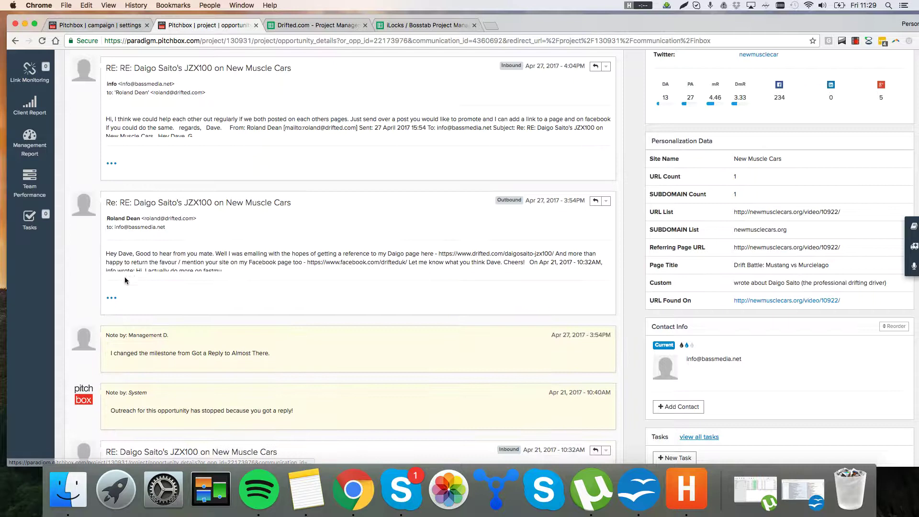
Step: Expand the first message, the original outreach email and the inbound reply to full length
{"action": "left_click", "coordinate": [111, 163]}
{"action": "scroll", "coordinate": [664, 234], "scroll_direction": "down", "scroll_amount": 8}
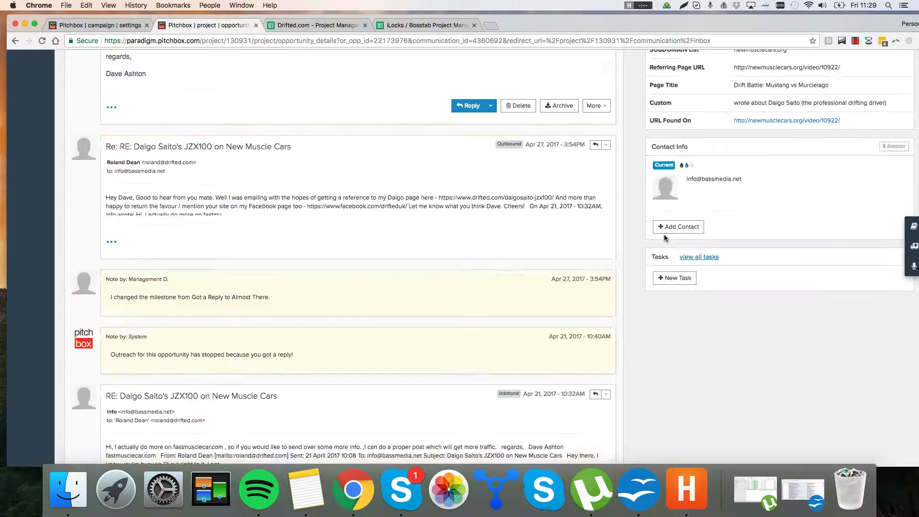
{"action": "scroll", "coordinate": [664, 240], "scroll_direction": "down", "scroll_amount": 1}
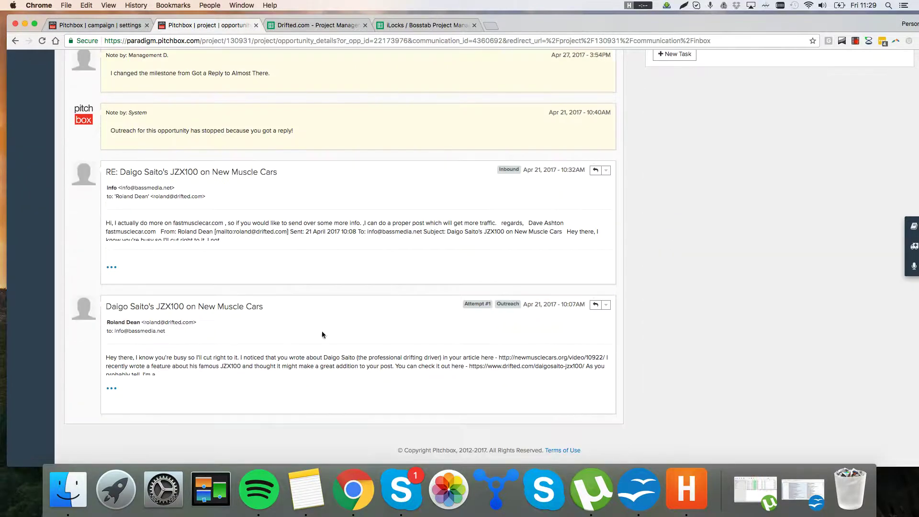
{"action": "left_click", "coordinate": [111, 388]}
{"action": "scroll", "coordinate": [664, 283], "scroll_direction": "down", "scroll_amount": 2}
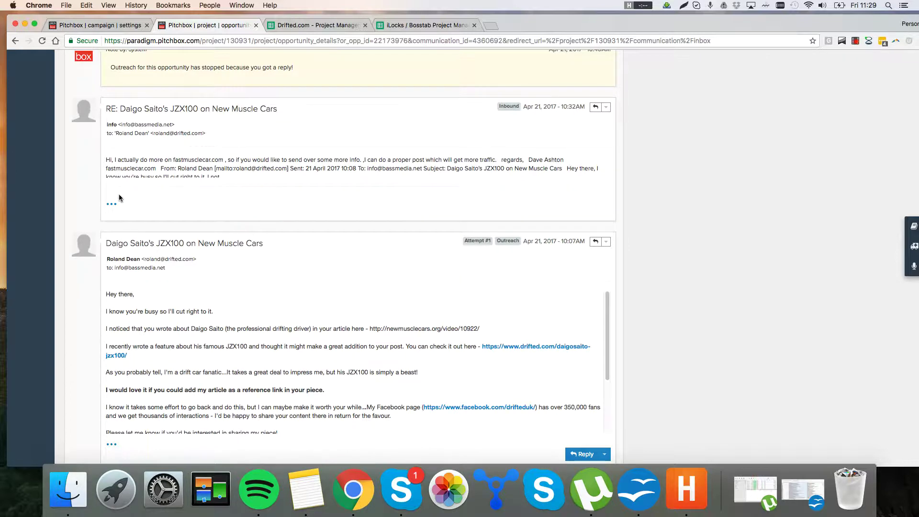
{"action": "left_click", "coordinate": [110, 203]}
{"action": "scroll", "coordinate": [771, 237], "scroll_direction": "down", "scroll_amount": 1}
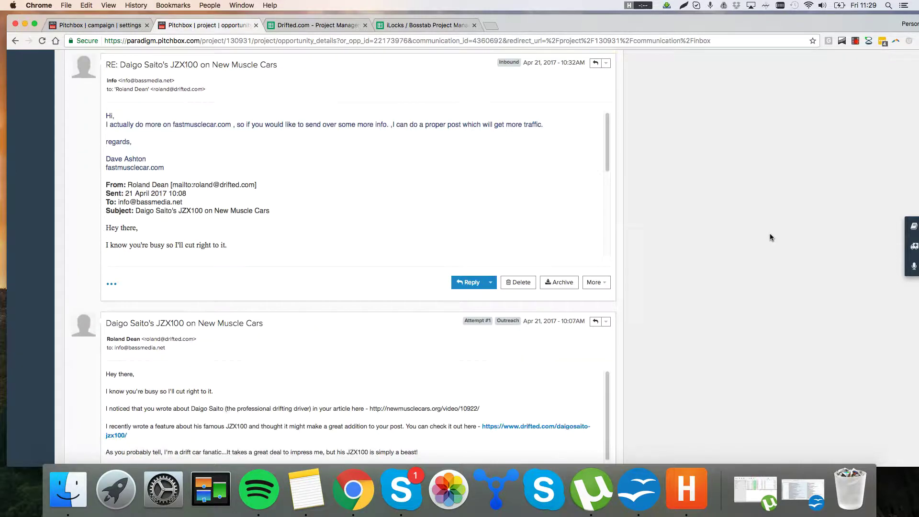
{"action": "scroll", "coordinate": [735, 256], "scroll_direction": "down", "scroll_amount": 3}
{"action": "scroll", "coordinate": [806, 254], "scroll_direction": "up", "scroll_amount": 3}
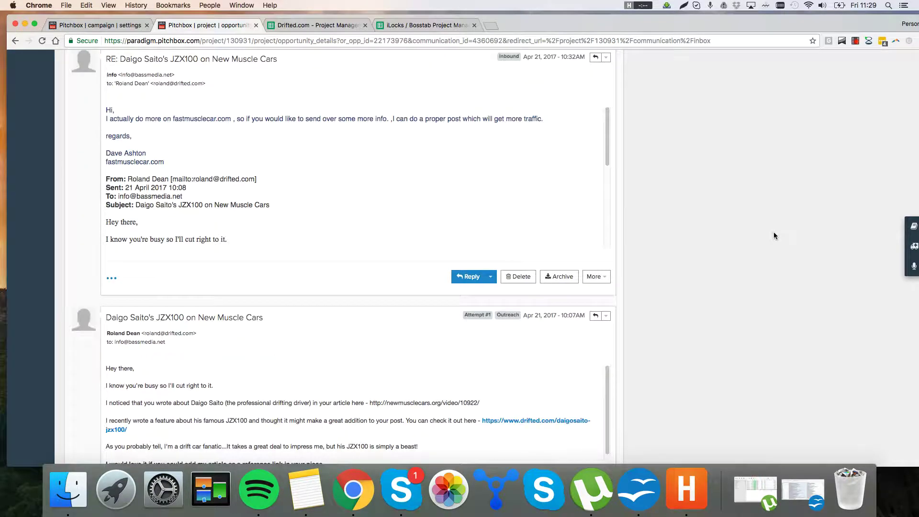
Step: Expand the sent reply and read its message and link-request lines
{"action": "left_click_drag", "start_coordinate": [275, 148], "coordinate": [274, 112]}
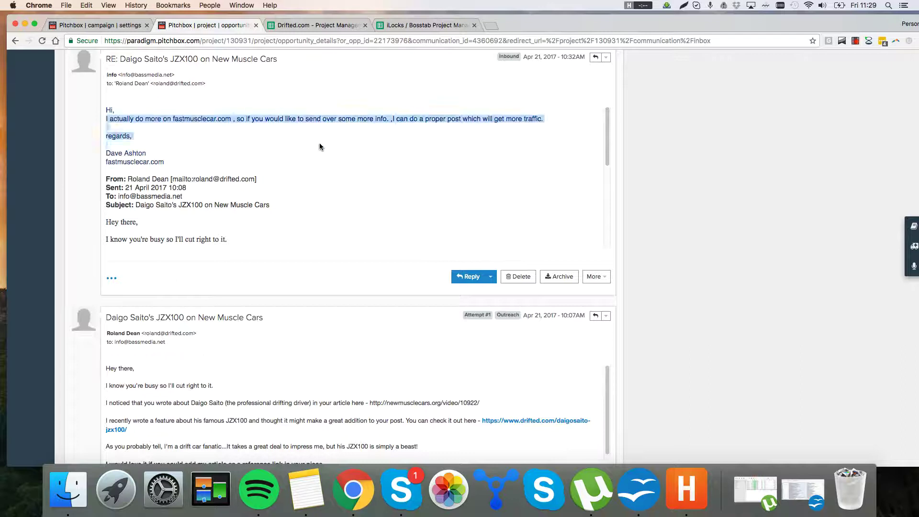
{"action": "left_click", "coordinate": [390, 138]}
{"action": "scroll", "coordinate": [398, 169], "scroll_direction": "up", "scroll_amount": 6}
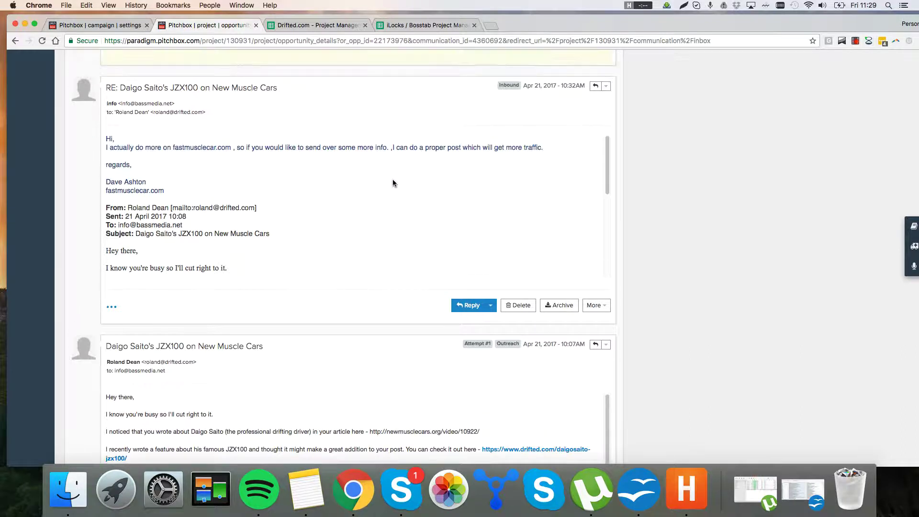
{"action": "scroll", "coordinate": [373, 183], "scroll_direction": "up", "scroll_amount": 1}
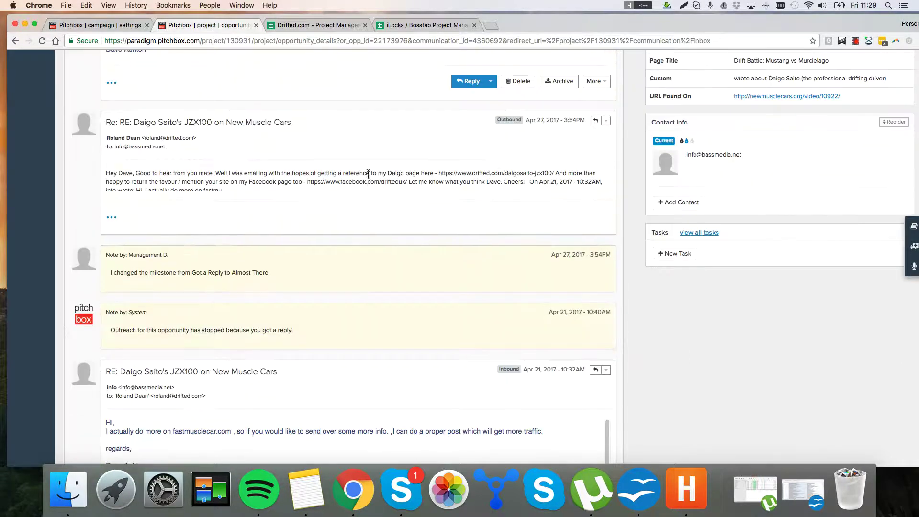
{"action": "left_click", "coordinate": [113, 218]}
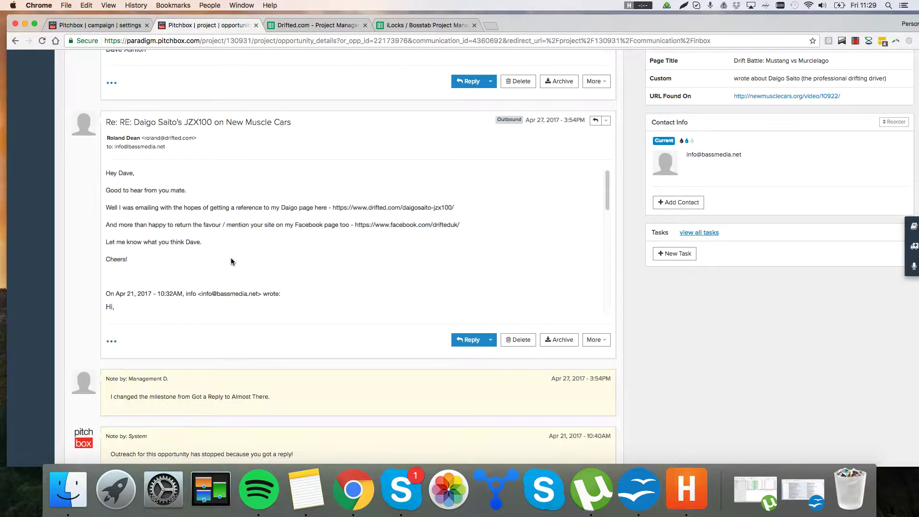
{"action": "left_click_drag", "start_coordinate": [231, 261], "coordinate": [244, 184]}
{"action": "left_click", "coordinate": [255, 208]}
{"action": "left_click_drag", "start_coordinate": [258, 263], "coordinate": [267, 202]}
{"action": "left_click", "coordinate": [269, 201]}
Step: Read the sent reply's Facebook page offer and main request, then scroll up to the newest reply
{"action": "triple_click", "coordinate": [291, 231]}
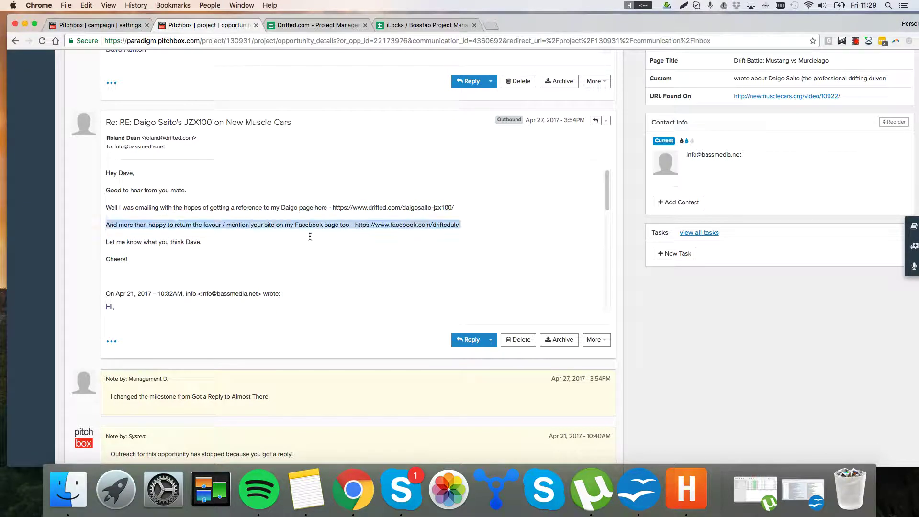
{"action": "left_click", "coordinate": [310, 239]}
{"action": "left_click_drag", "start_coordinate": [397, 270], "coordinate": [381, 192]}
{"action": "left_click", "coordinate": [234, 208]}
{"action": "left_click_drag", "start_coordinate": [220, 242], "coordinate": [106, 206]}
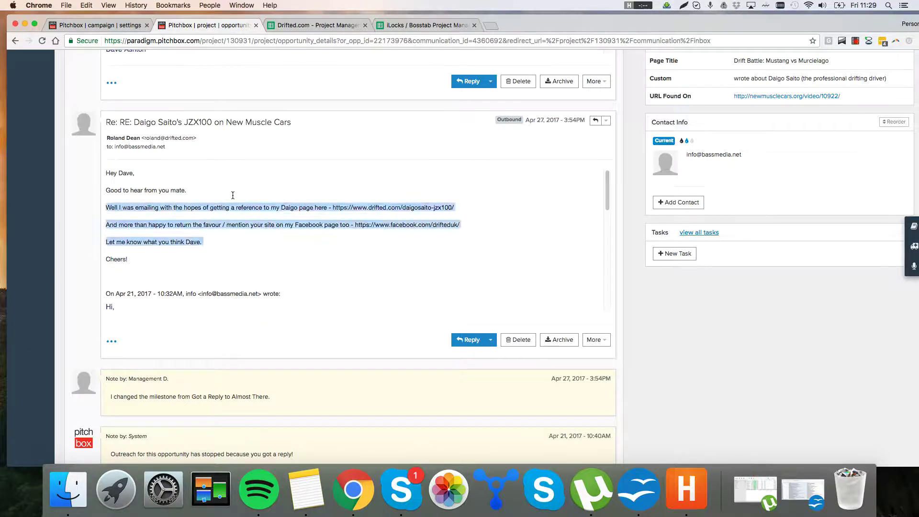
{"action": "left_click", "coordinate": [117, 171]}
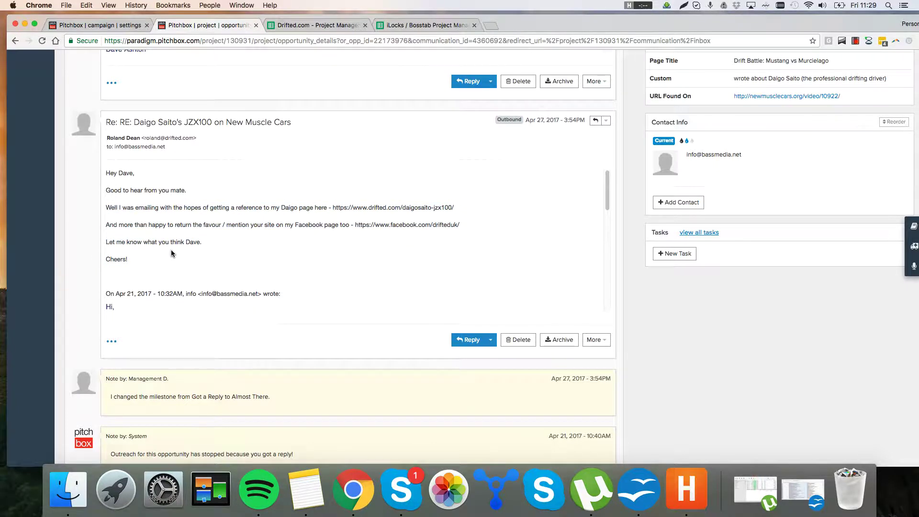
{"action": "scroll", "coordinate": [255, 240], "scroll_direction": "up", "scroll_amount": 3}
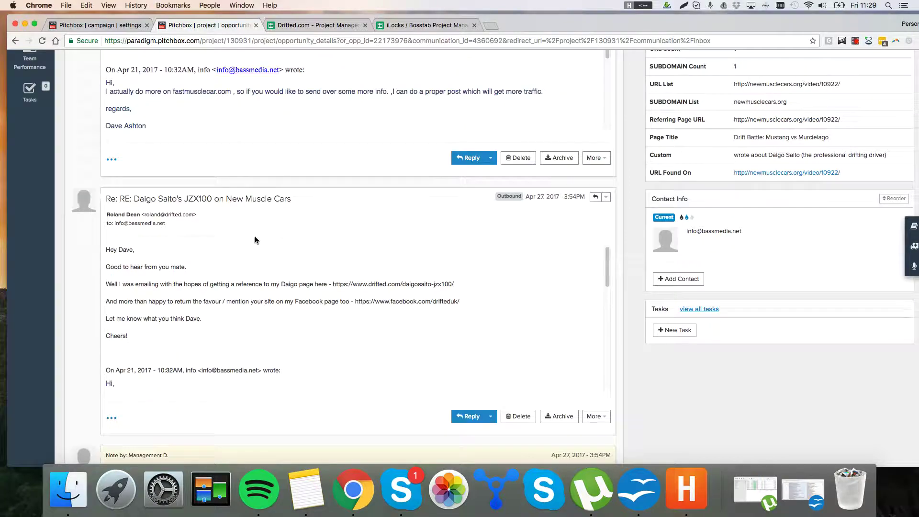
{"action": "left_click_drag", "start_coordinate": [194, 348], "coordinate": [108, 253]}
{"action": "left_click", "coordinate": [167, 343]}
{"action": "left_click", "coordinate": [123, 263]}
{"action": "scroll", "coordinate": [254, 323], "scroll_direction": "up", "scroll_amount": 5}
{"action": "scroll", "coordinate": [297, 268], "scroll_direction": "up", "scroll_amount": 6}
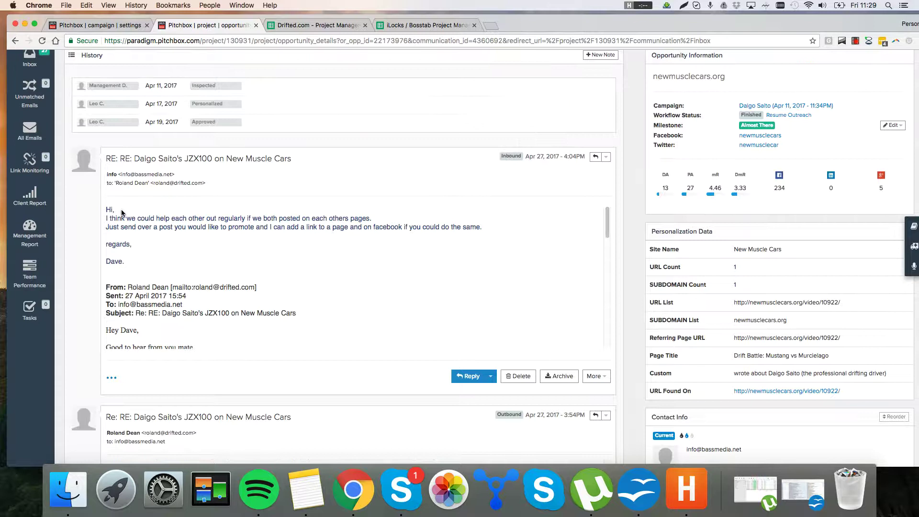
Step: Read the inbound reply's proposal of regular mutual posts and links through to the sign-off
{"action": "left_click_drag", "start_coordinate": [120, 212], "coordinate": [167, 232]}
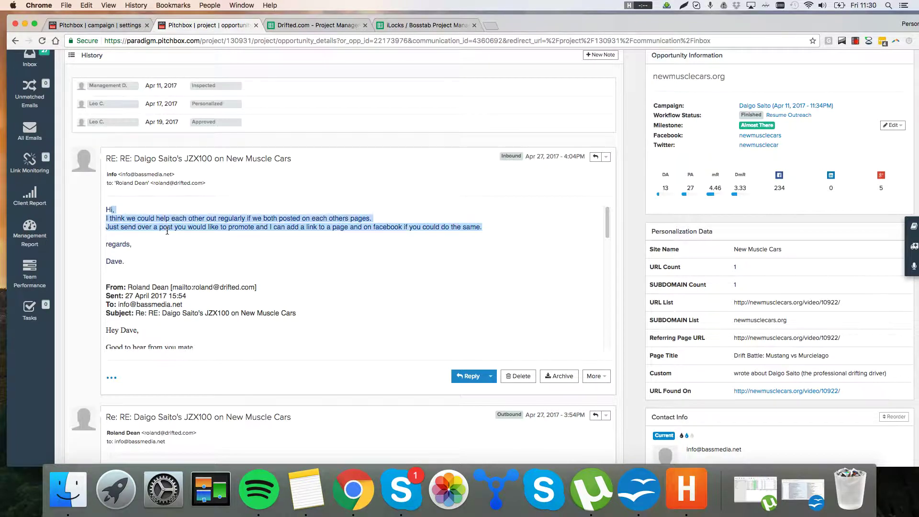
{"action": "left_click_drag", "start_coordinate": [277, 236], "coordinate": [106, 209]}
{"action": "left_click", "coordinate": [274, 216]}
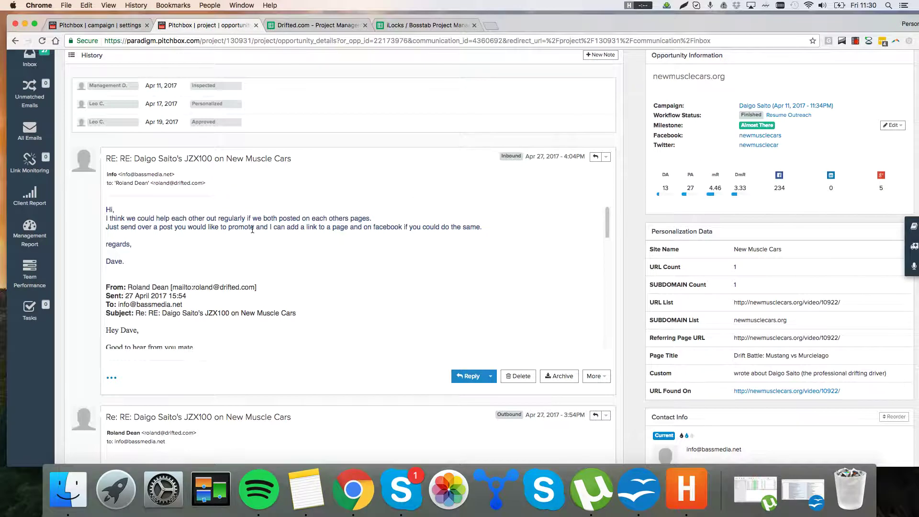
{"action": "left_click_drag", "start_coordinate": [252, 229], "coordinate": [240, 207]}
{"action": "left_click", "coordinate": [225, 199]}
{"action": "left_click_drag", "start_coordinate": [352, 249], "coordinate": [103, 209]}
{"action": "left_click_drag", "start_coordinate": [179, 268], "coordinate": [98, 211]}
{"action": "left_click", "coordinate": [178, 250]}
Step: Scroll through the thread, then bring the Pitchbox.odt outreach notes forward in OpenOffice Writer
{"action": "scroll", "coordinate": [479, 262], "scroll_direction": "up", "scroll_amount": 3}
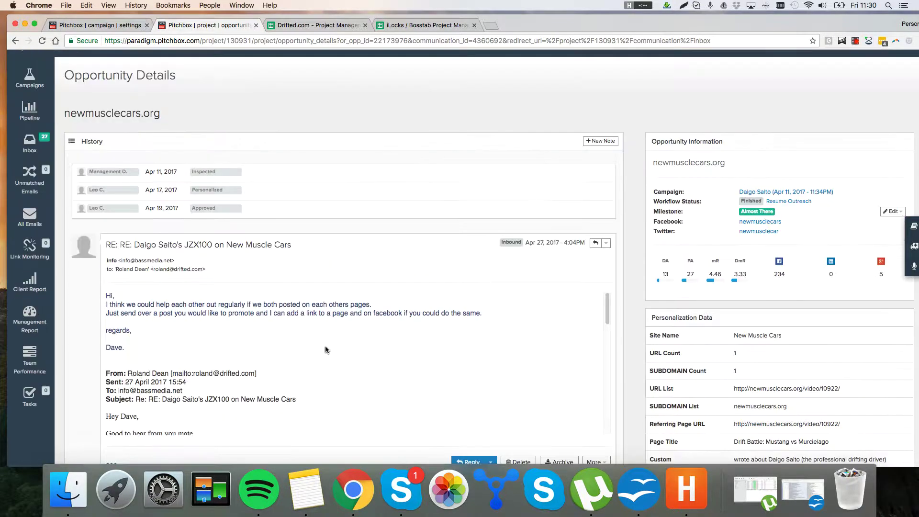
{"action": "scroll", "coordinate": [292, 350], "scroll_direction": "down", "scroll_amount": 3}
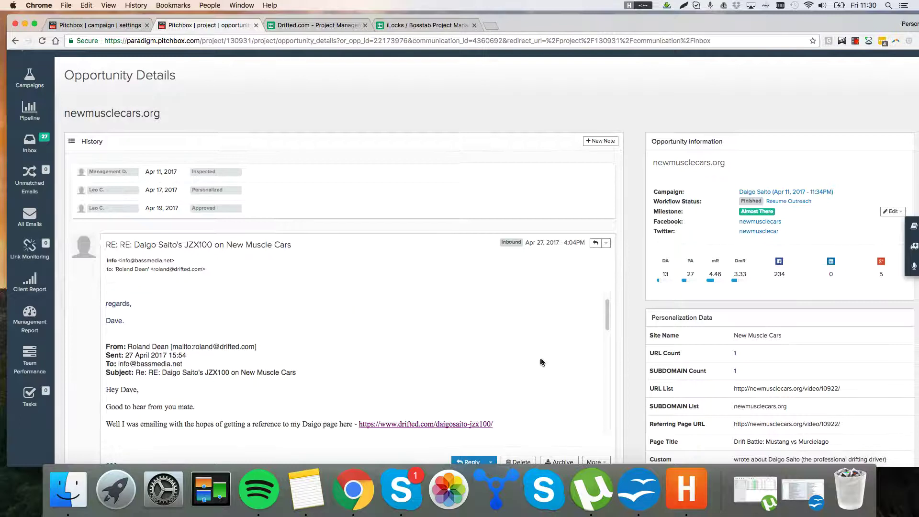
{"action": "scroll", "coordinate": [541, 363], "scroll_direction": "down", "scroll_amount": 2}
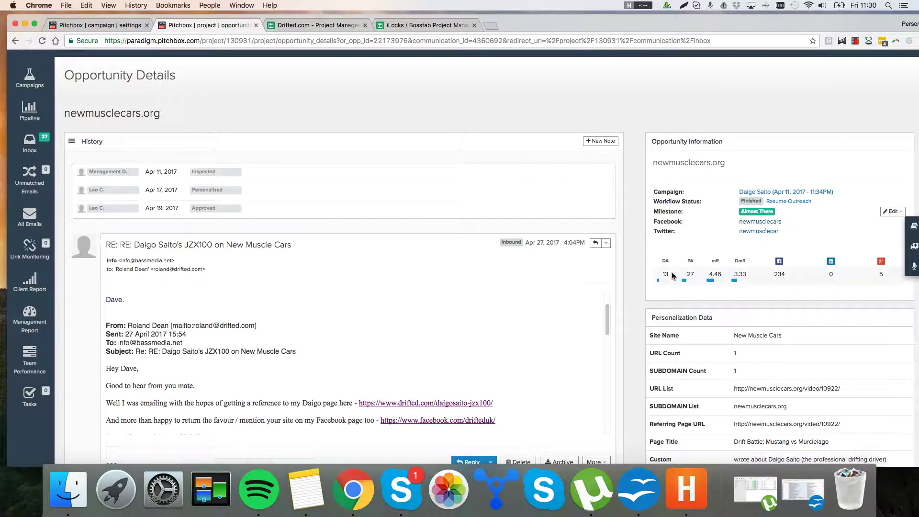
{"action": "scroll", "coordinate": [374, 366], "scroll_direction": "up", "scroll_amount": 5}
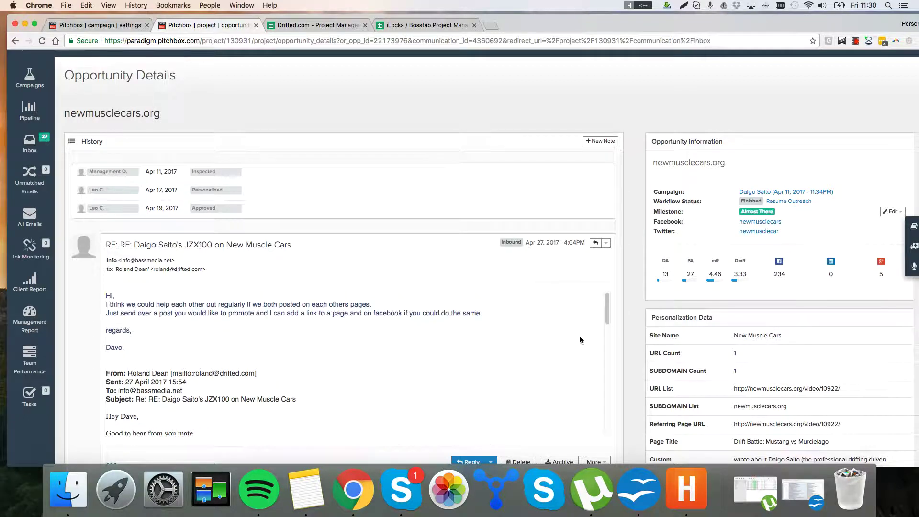
{"action": "left_click", "coordinate": [638, 488]}
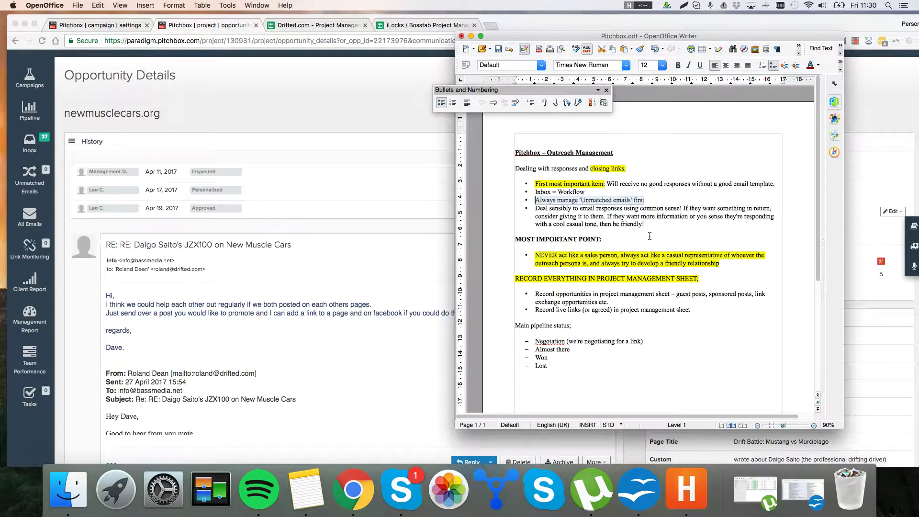
Step: Read the 'Deal sensibly' paragraph and its common-sense advice in the outreach notes
{"action": "left_click_drag", "start_coordinate": [666, 229], "coordinate": [535, 210]}
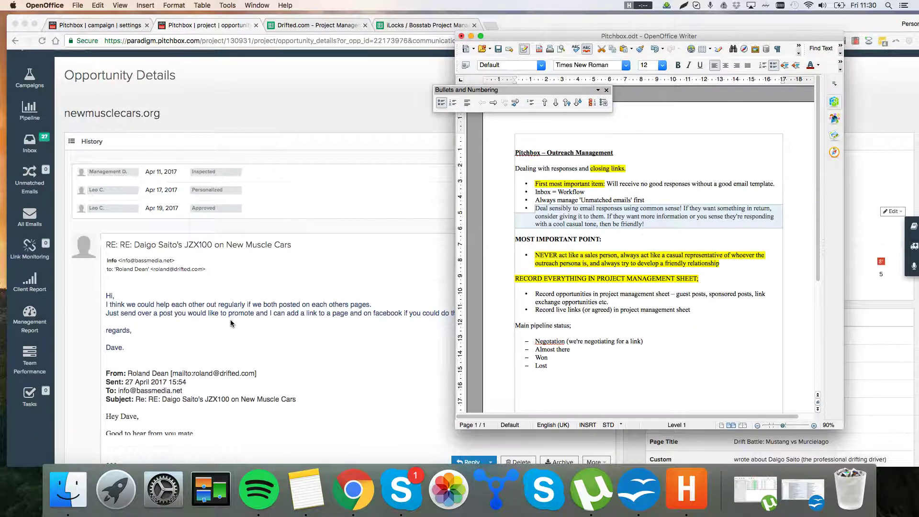
{"action": "left_click", "coordinate": [726, 223]}
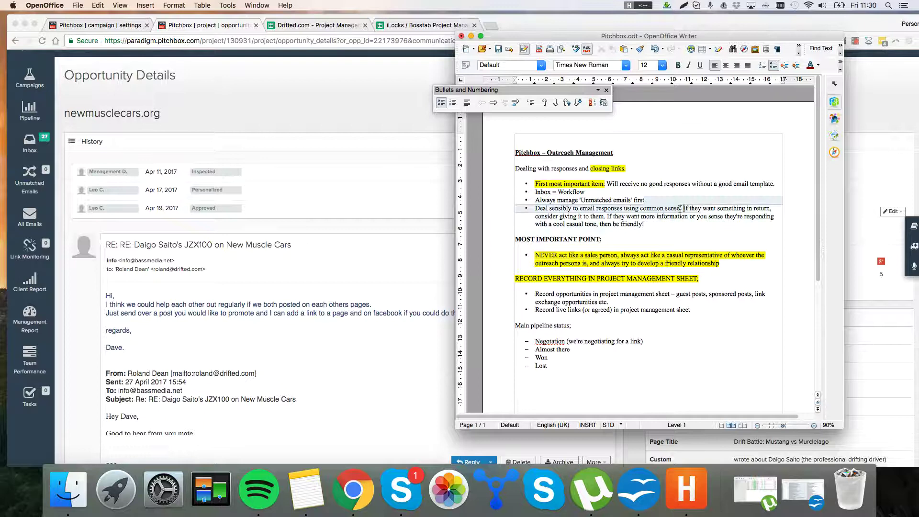
{"action": "left_click_drag", "start_coordinate": [715, 203], "coordinate": [605, 217]}
{"action": "left_click", "coordinate": [639, 224]}
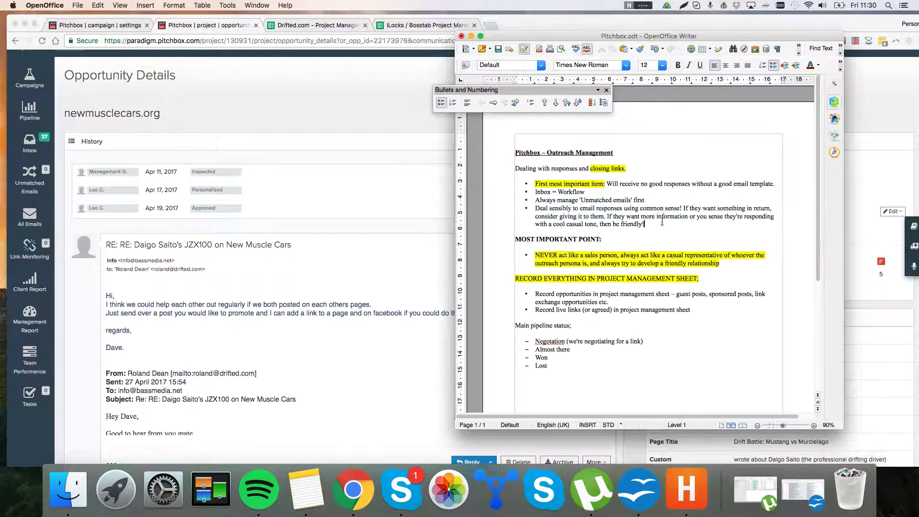
{"action": "left_click_drag", "start_coordinate": [662, 222], "coordinate": [623, 214]}
{"action": "left_click", "coordinate": [665, 232]}
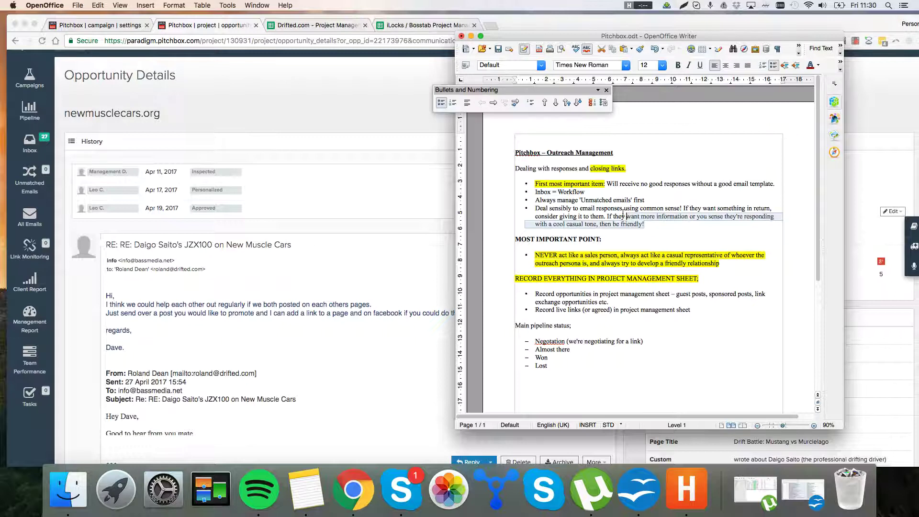
{"action": "left_click", "coordinate": [605, 227]}
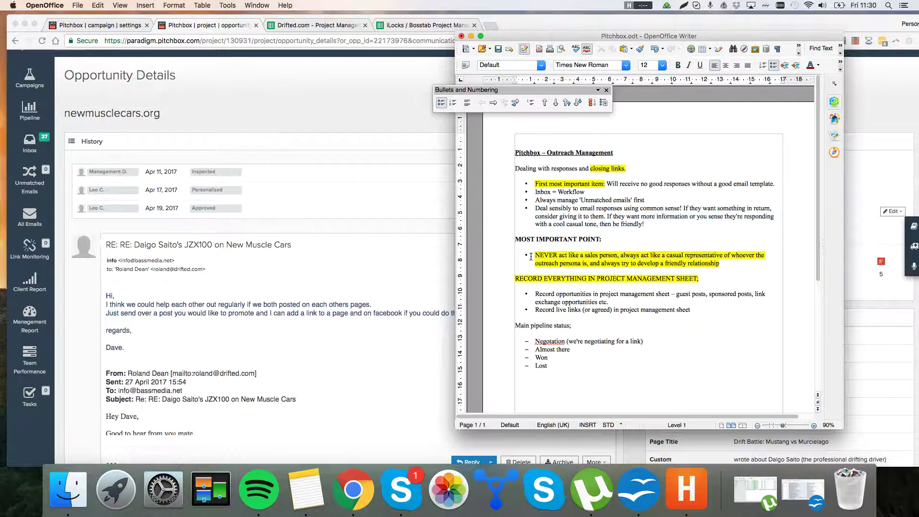
Step: Read the 'NEVER act like a sales person' bullet, then return to the Pitchbox opportunity page
{"action": "left_click_drag", "start_coordinate": [548, 256], "coordinate": [721, 263]}
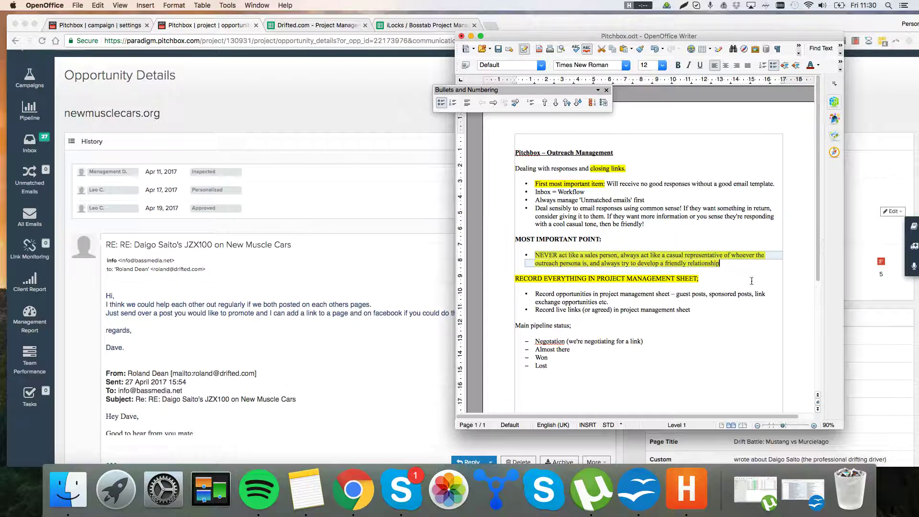
{"action": "left_click", "coordinate": [734, 264]}
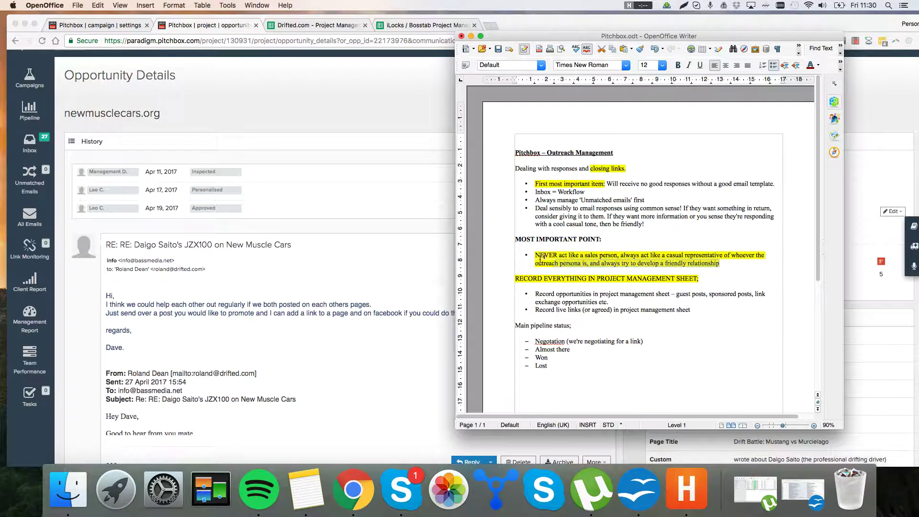
{"action": "left_click", "coordinate": [348, 290]}
{"action": "scroll", "coordinate": [287, 318], "scroll_direction": "down", "scroll_amount": 1}
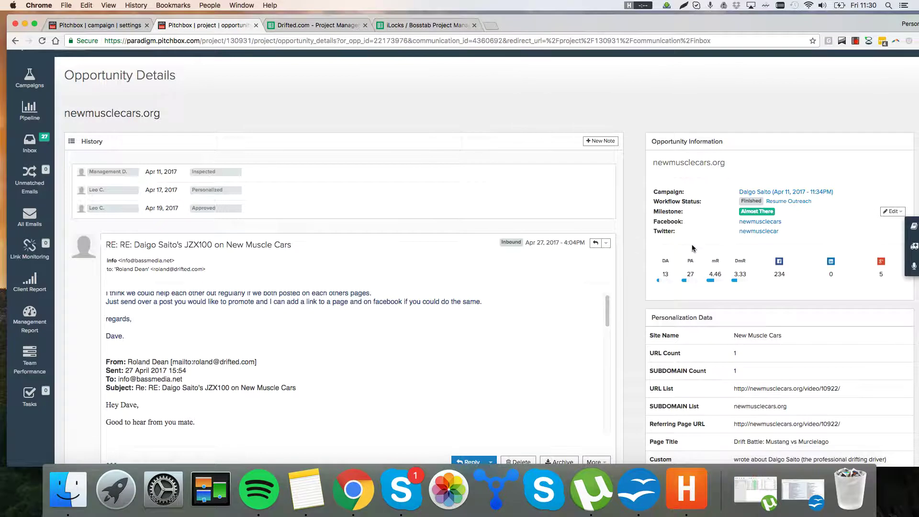
Step: Scroll the thread and read the earlier sent message from greeting to closing question
{"action": "scroll", "coordinate": [459, 292], "scroll_direction": "up", "scroll_amount": 1}
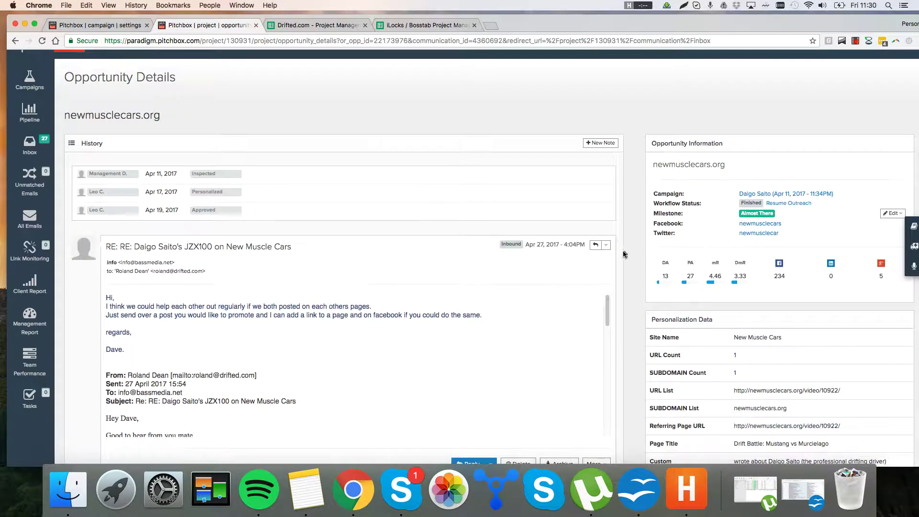
{"action": "scroll", "coordinate": [624, 253], "scroll_direction": "down", "scroll_amount": 3}
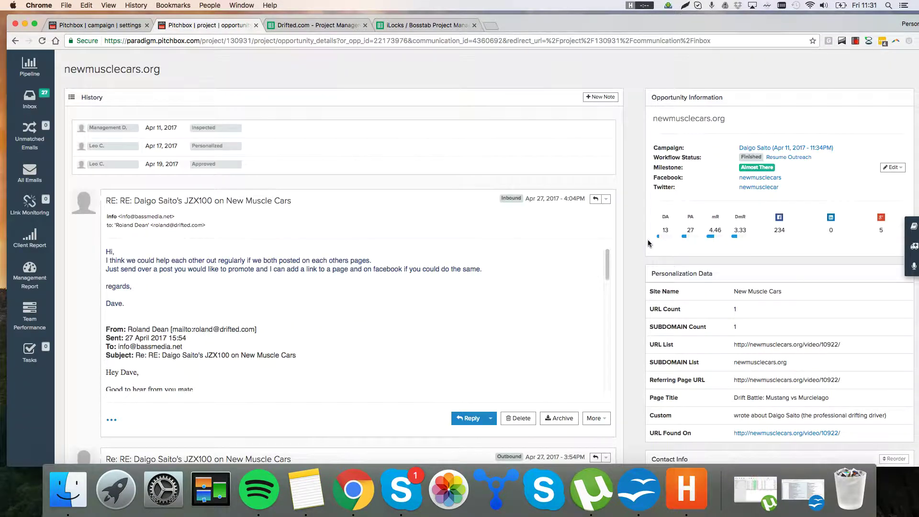
{"action": "scroll", "coordinate": [635, 245], "scroll_direction": "down", "scroll_amount": 2}
{"action": "scroll", "coordinate": [481, 283], "scroll_direction": "down", "scroll_amount": 5}
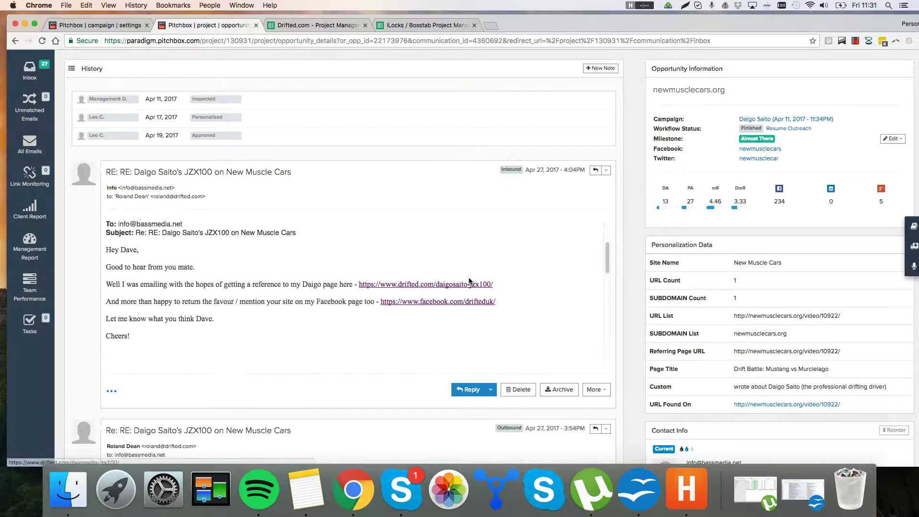
{"action": "scroll", "coordinate": [409, 280], "scroll_direction": "down", "scroll_amount": 2}
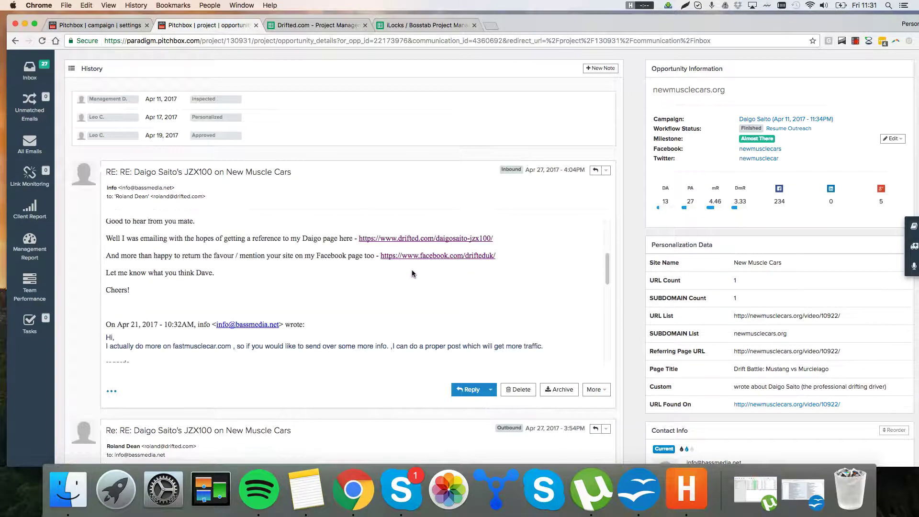
{"action": "scroll", "coordinate": [412, 274], "scroll_direction": "up", "scroll_amount": 3}
{"action": "left_click_drag", "start_coordinate": [377, 265], "coordinate": [330, 299]}
{"action": "left_click", "coordinate": [345, 337]}
{"action": "left_click", "coordinate": [330, 268]}
{"action": "left_click", "coordinate": [324, 353]}
{"action": "left_click_drag", "start_coordinate": [348, 256], "coordinate": [341, 255]}
{"action": "left_click", "coordinate": [314, 344]}
{"action": "left_click", "coordinate": [341, 255]}
Step: Scroll to the latest inbound link-exchange email and read its text
{"action": "scroll", "coordinate": [360, 256], "scroll_direction": "up", "scroll_amount": 6}
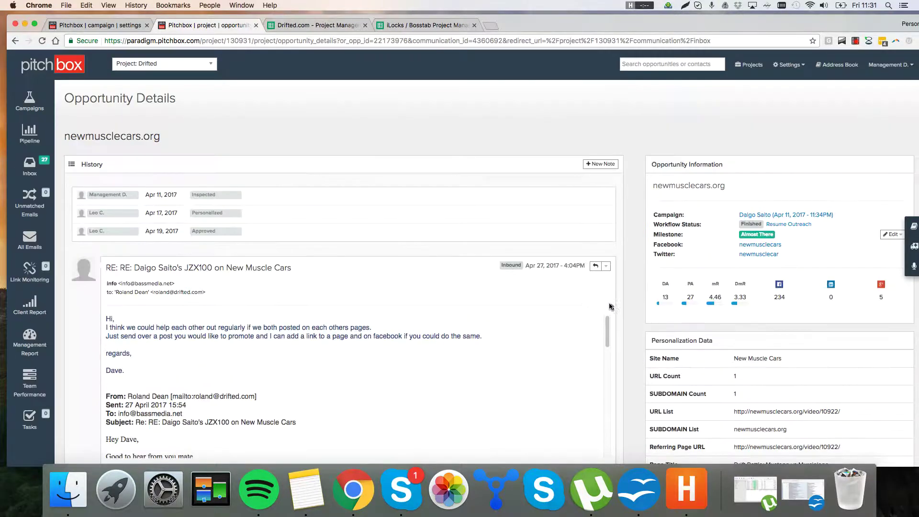
{"action": "right_click", "coordinate": [640, 248]}
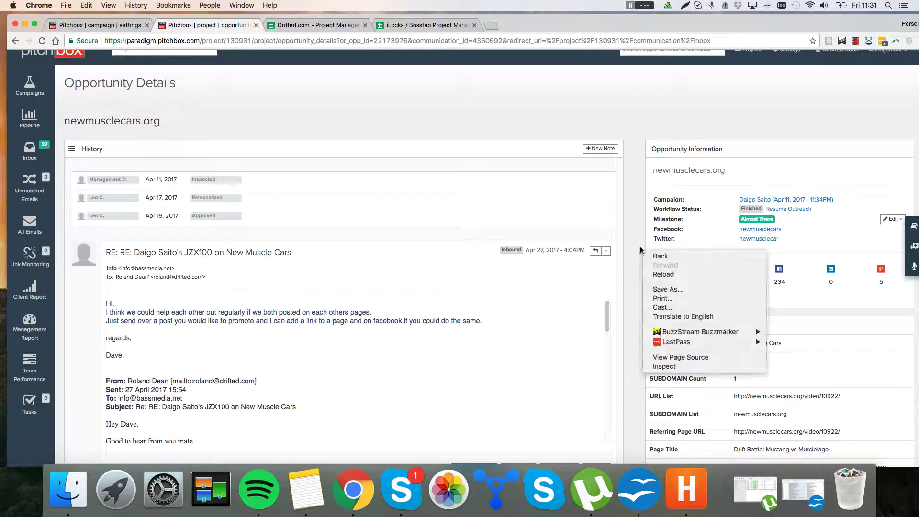
{"action": "left_click", "coordinate": [613, 284]}
{"action": "scroll", "coordinate": [636, 266], "scroll_direction": "down", "scroll_amount": 2}
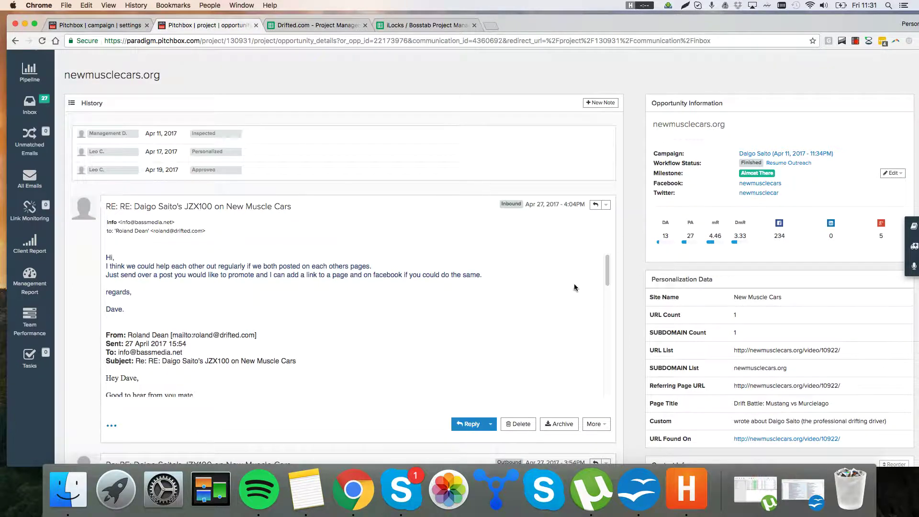
{"action": "left_click_drag", "start_coordinate": [356, 336], "coordinate": [368, 243]}
{"action": "left_click", "coordinate": [420, 299]}
{"action": "scroll", "coordinate": [665, 248], "scroll_direction": "down", "scroll_amount": 3}
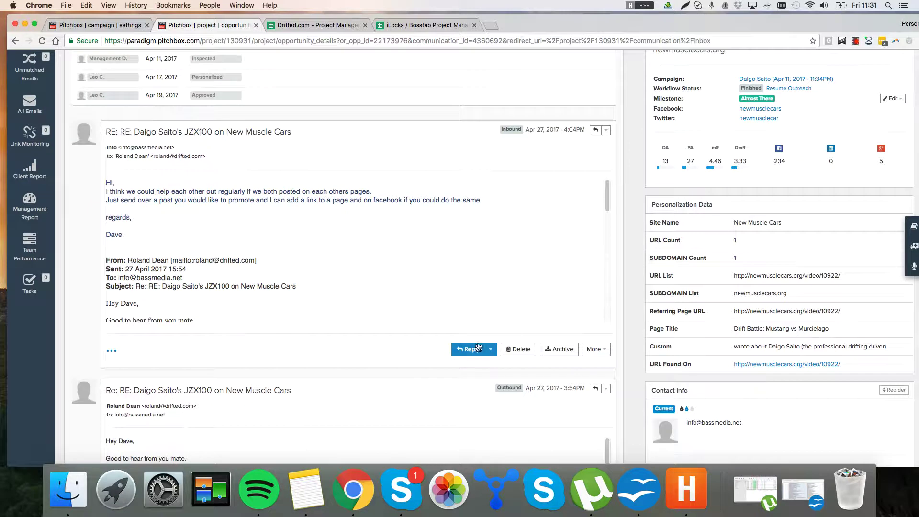
Step: Reply greeting the contact: 'I'll work on getting a post together and send that', 'Look lorward to working with you.', 'Best,'
{"action": "key", "text": "r"}
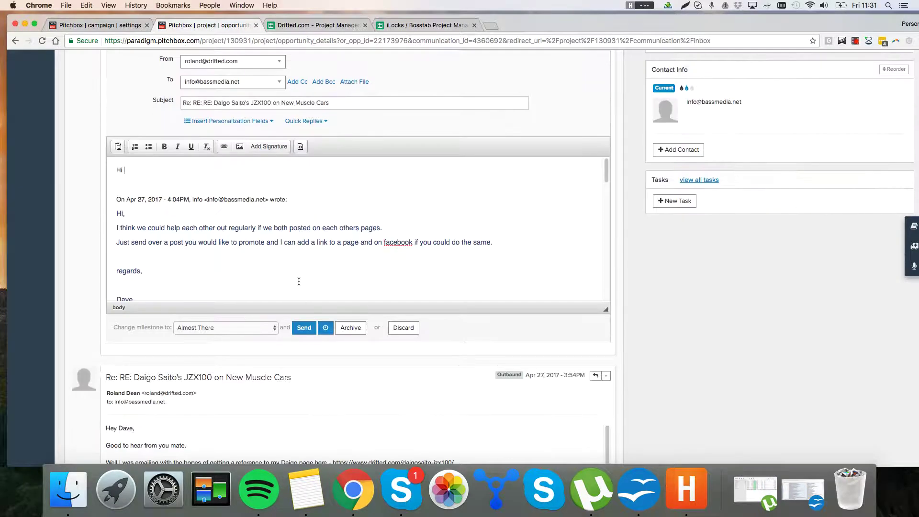
{"action": "type", "text": "Hi Dave,"}
{"action": "key", "text": "Return"}
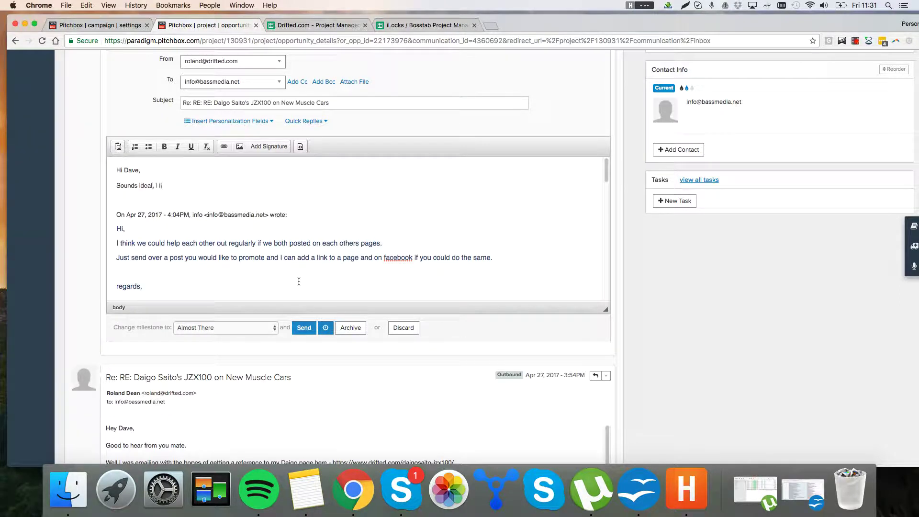
{"action": "key", "text": "Return"}
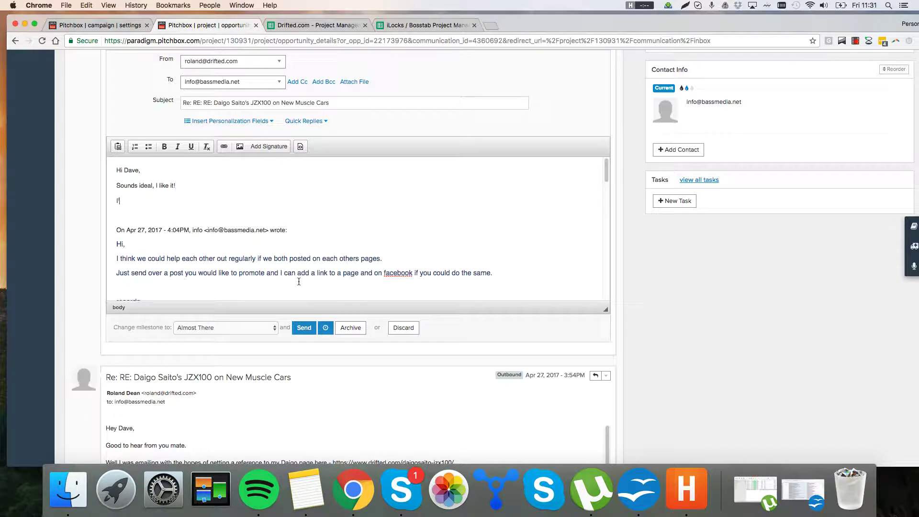
{"action": "type", "text": "I'll work on getting a post together and send that over to you as soon as I can."}
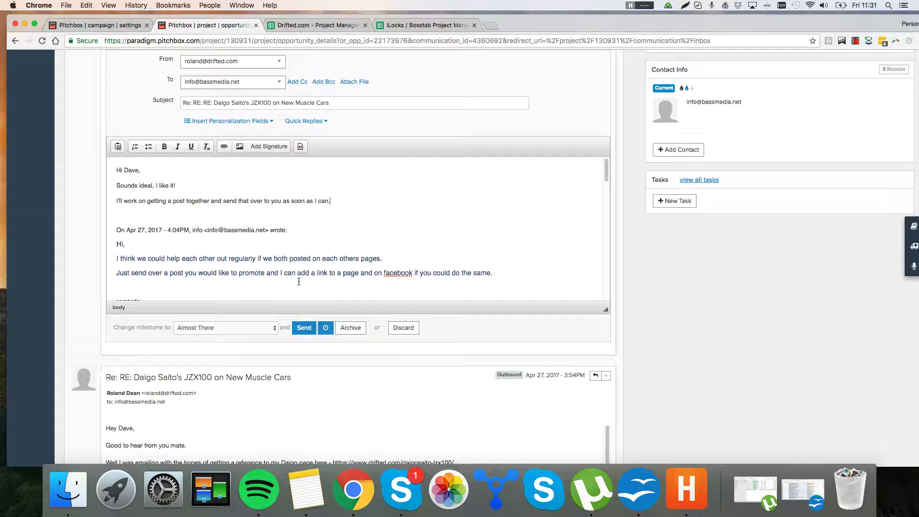
{"action": "key", "text": "Return"}
{"action": "type", "text": "Look l"}
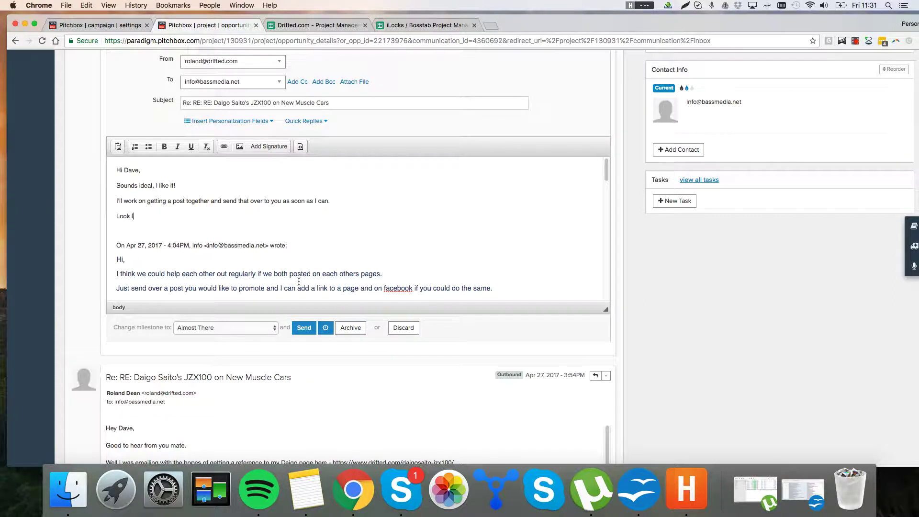
{"action": "type", "text": "orward to working with you."}
{"action": "key", "text": "Return"}
{"action": "type", "text": "Best,"}
{"action": "key", "text": "shift+Return"}
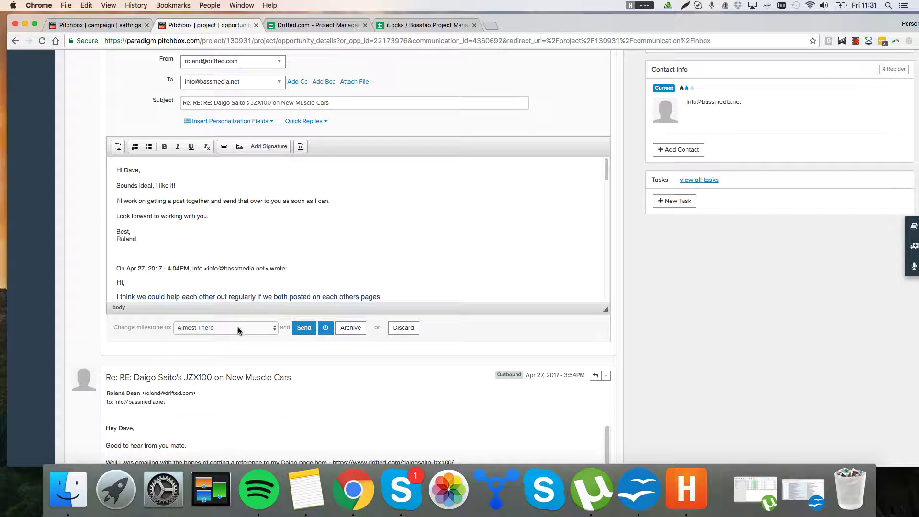
Step: Scroll down the drafted reply and bring the Pitchbox.odt notes to the front
{"action": "scroll", "coordinate": [380, 273], "scroll_direction": "down", "scroll_amount": 1}
{"action": "scroll", "coordinate": [313, 335], "scroll_direction": "down", "scroll_amount": 1}
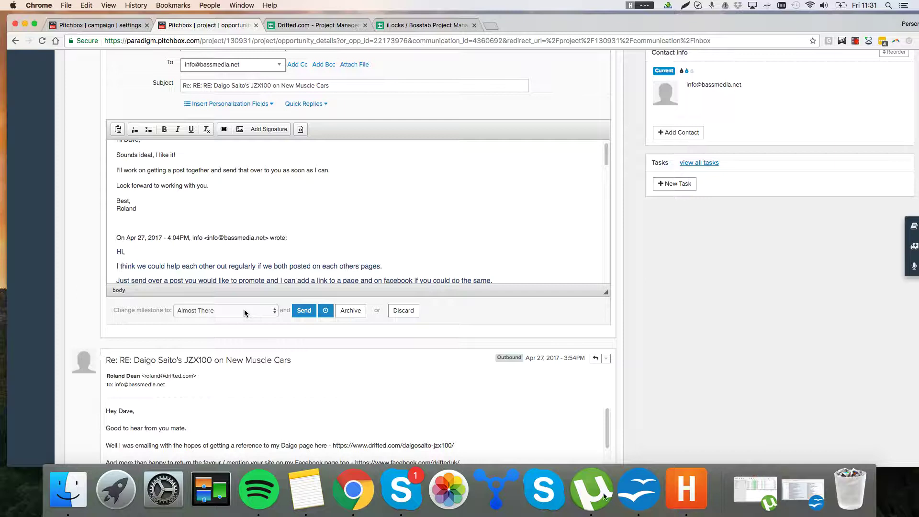
{"action": "left_click", "coordinate": [639, 497]}
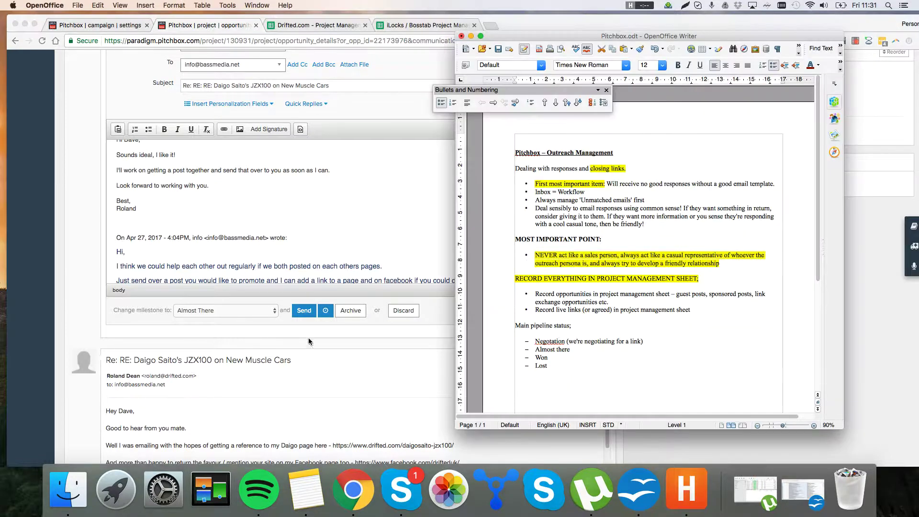
Step: Switch back to the Pitchbox reply in Chrome and scroll up the page
{"action": "left_click", "coordinate": [261, 339]}
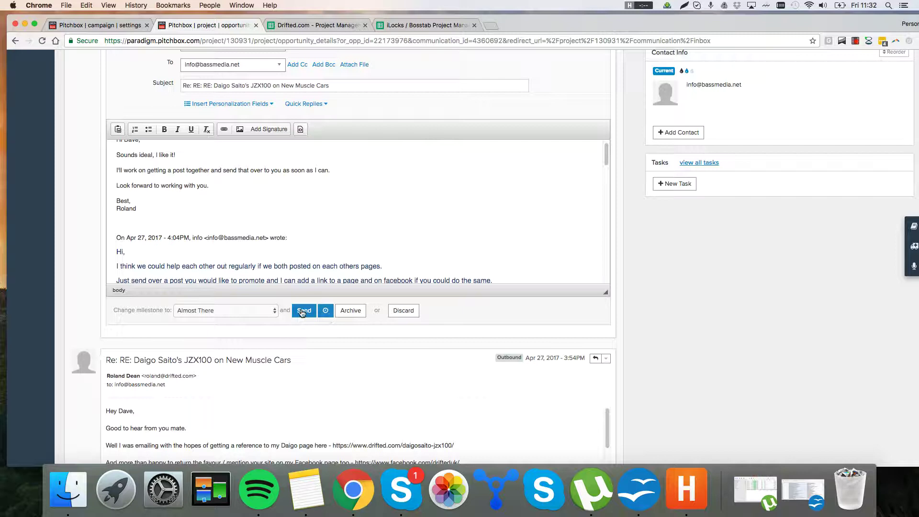
{"action": "scroll", "coordinate": [274, 168], "scroll_direction": "up", "scroll_amount": 3}
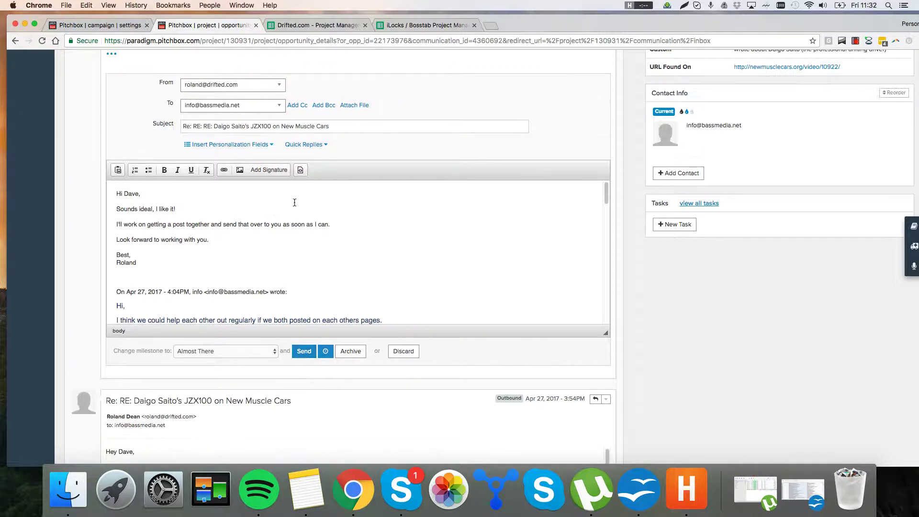
{"action": "scroll", "coordinate": [257, 121], "scroll_direction": "up", "scroll_amount": 3}
Step: Open the Opportunities sheet of the Drifted.com Project Management spreadsheet and select cell A5
{"action": "left_click", "coordinate": [316, 25]}
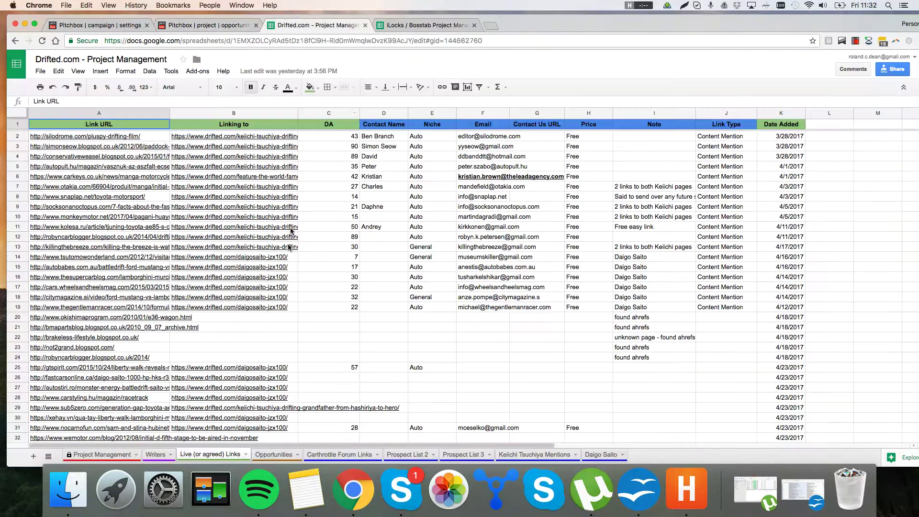
{"action": "left_click", "coordinate": [274, 455]}
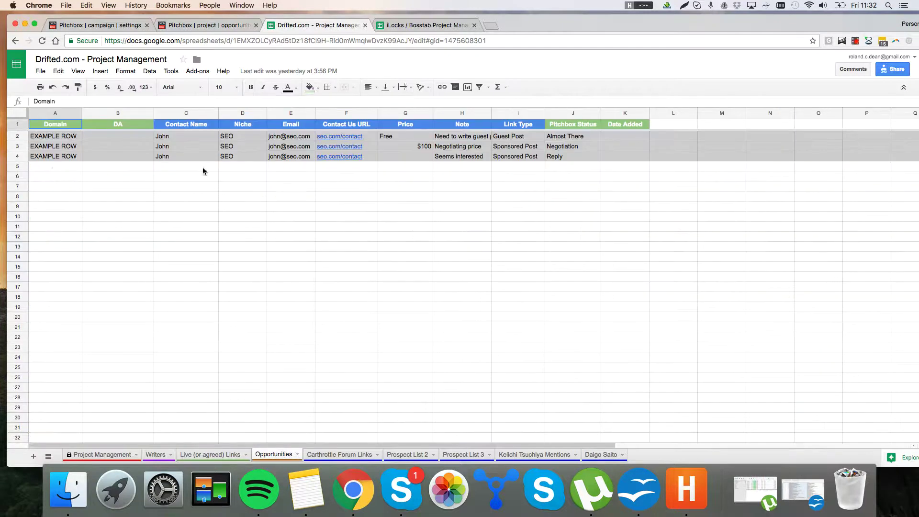
{"action": "left_click_drag", "start_coordinate": [18, 136], "coordinate": [18, 166]}
{"action": "left_click", "coordinate": [156, 196]}
{"action": "left_click", "coordinate": [47, 166]}
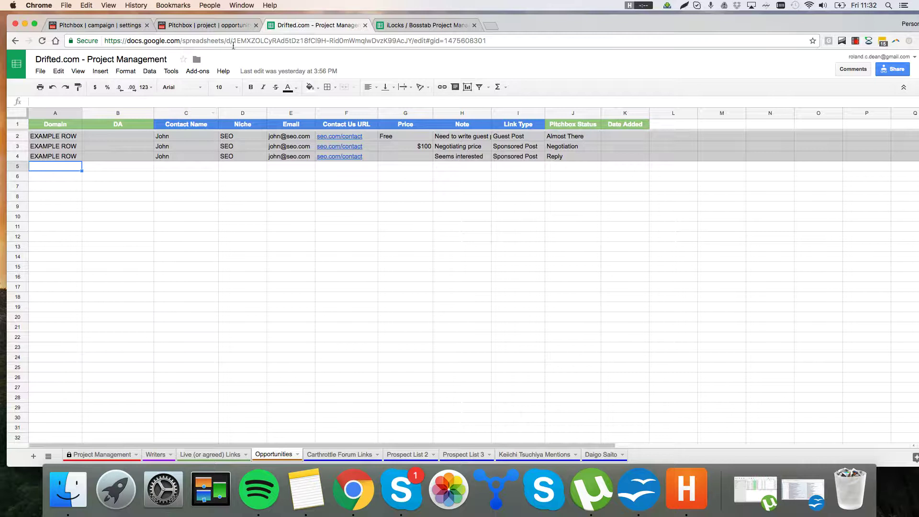
Step: Copy fastmusclecar.com from the Pitchbox email and paste it into A5
{"action": "left_click", "coordinate": [233, 28]}
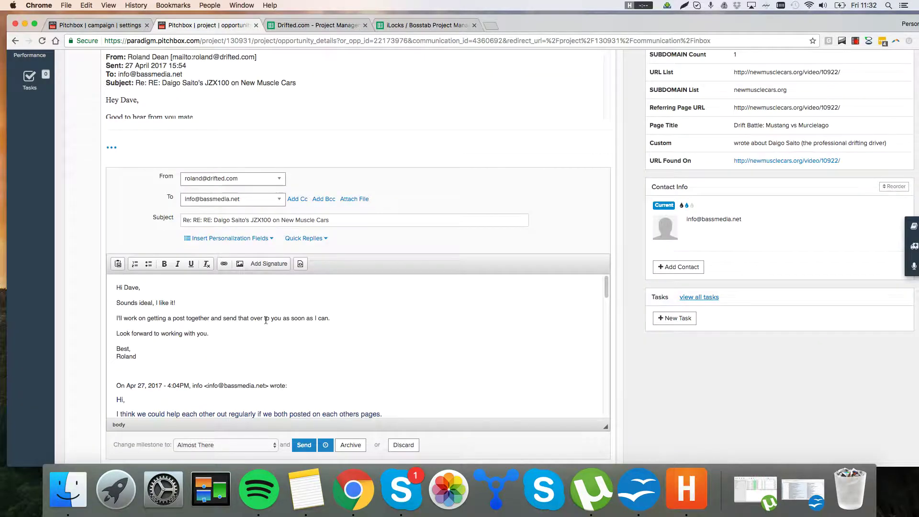
{"action": "scroll", "coordinate": [287, 341], "scroll_direction": "down", "scroll_amount": 2}
{"action": "scroll", "coordinate": [287, 340], "scroll_direction": "down", "scroll_amount": 8}
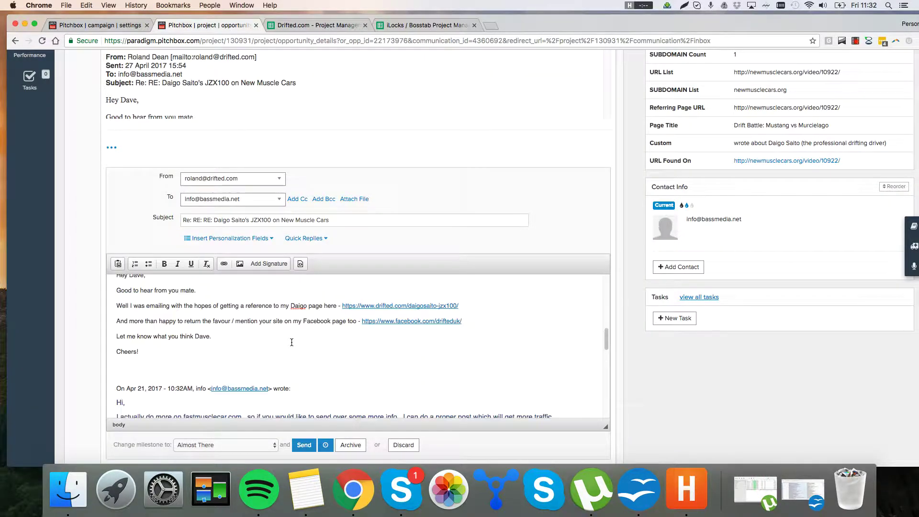
{"action": "scroll", "coordinate": [351, 333], "scroll_direction": "up", "scroll_amount": 3}
{"action": "scroll", "coordinate": [347, 335], "scroll_direction": "down", "scroll_amount": 5}
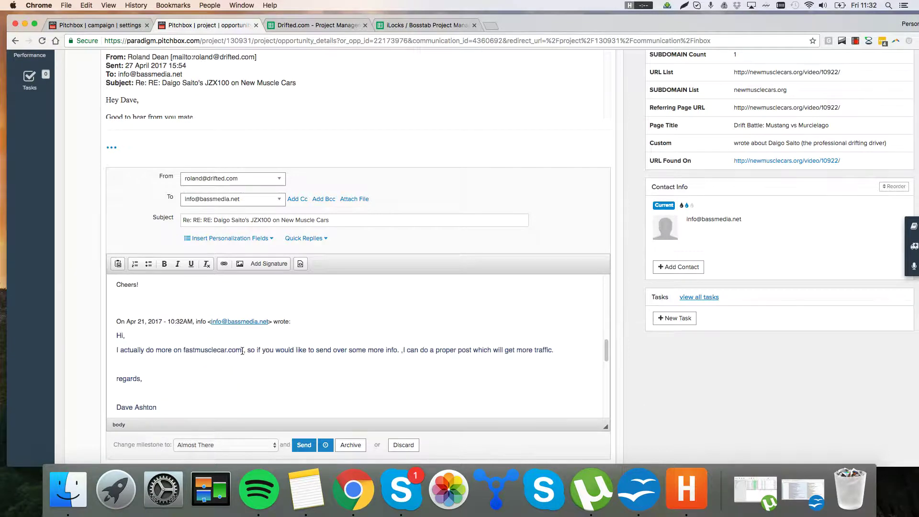
{"action": "left_click_drag", "start_coordinate": [242, 350], "coordinate": [186, 347]}
{"action": "key", "text": "super+c"}
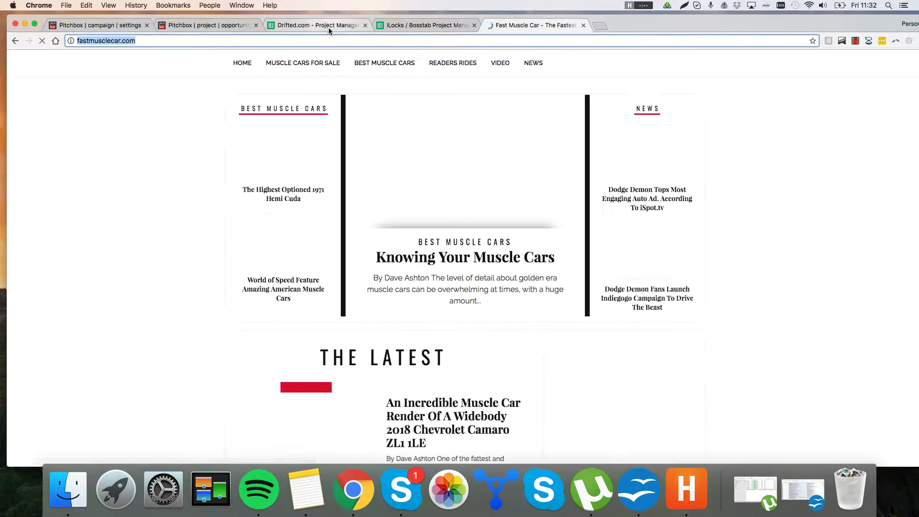
{"action": "left_click", "coordinate": [326, 27]}
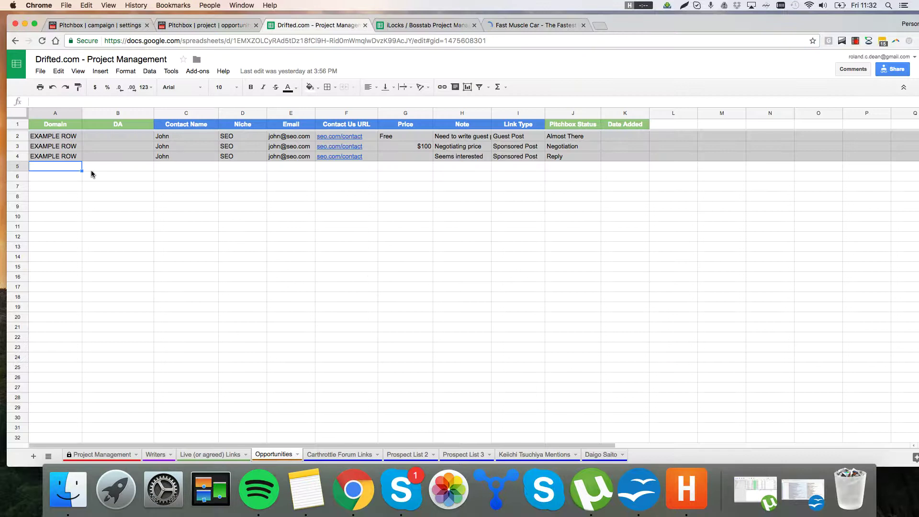
{"action": "key", "text": "super+v"}
{"action": "key", "text": "Tab"}
{"action": "key", "text": "Tab"}
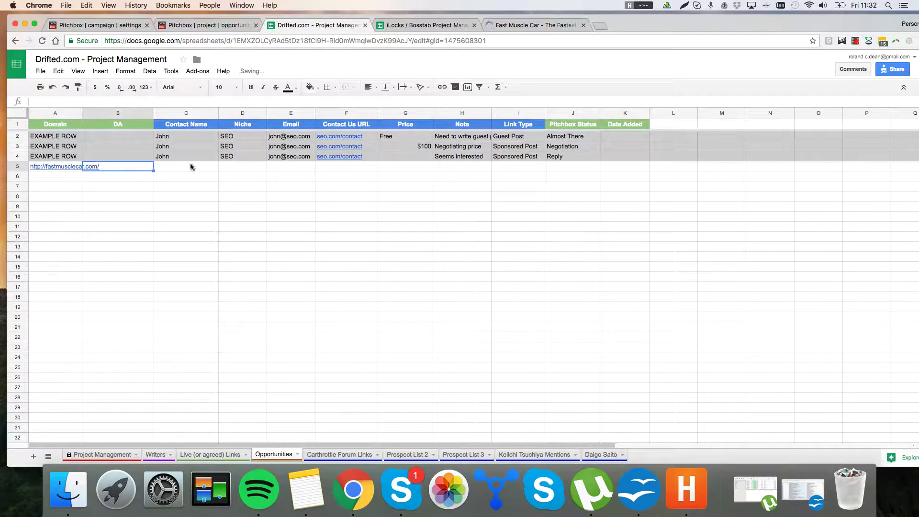
Step: Fill in the contact's name, niche Cars, link type Guest and note 'Submit a free guest post'
{"action": "left_click", "coordinate": [210, 25]}
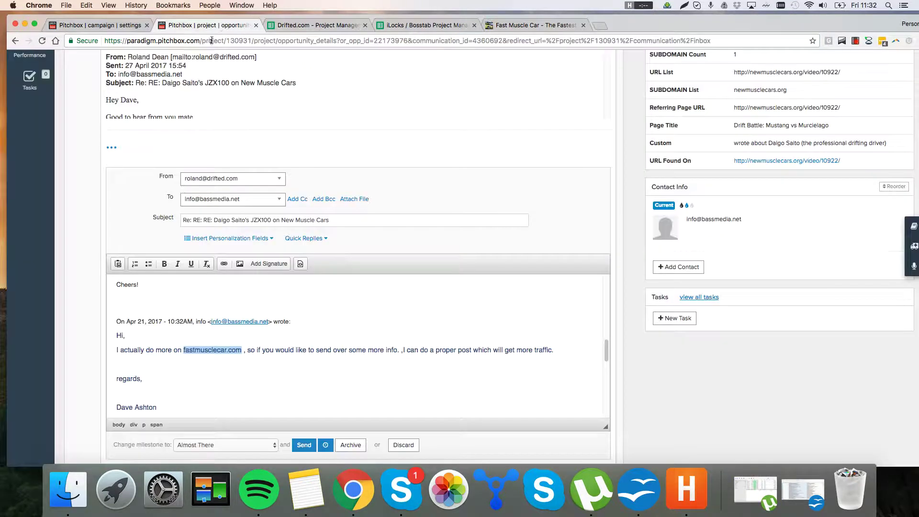
{"action": "scroll", "coordinate": [288, 328], "scroll_direction": "down", "scroll_amount": 1}
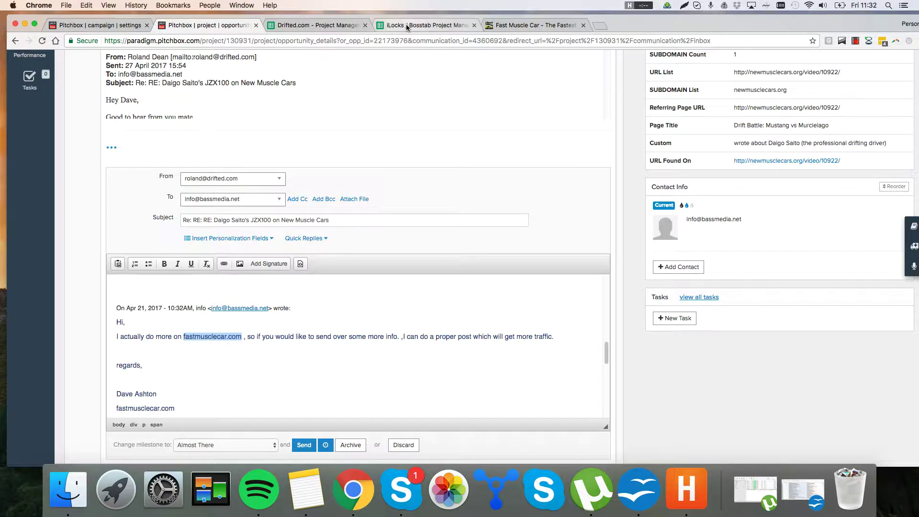
{"action": "left_click", "coordinate": [327, 25]}
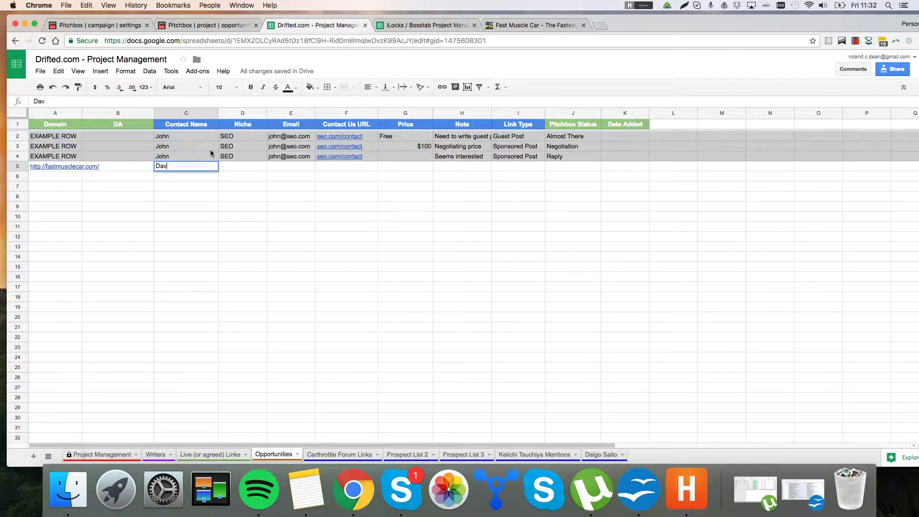
{"action": "key", "text": "Tab"}
{"action": "type", "text": "Cars"}
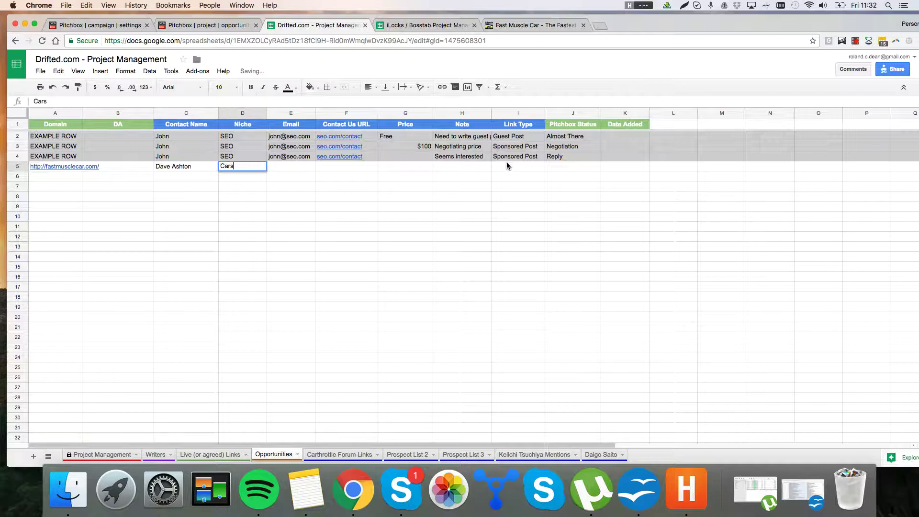
{"action": "left_click", "coordinate": [506, 167]}
{"action": "type", "text": "Guest Post"}
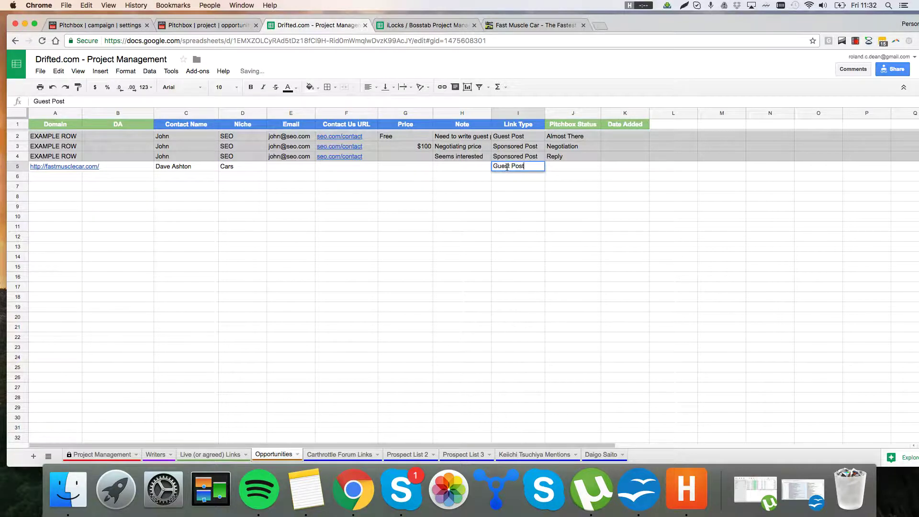
{"action": "left_click", "coordinate": [463, 167]}
{"action": "type", "text": "Subm"}
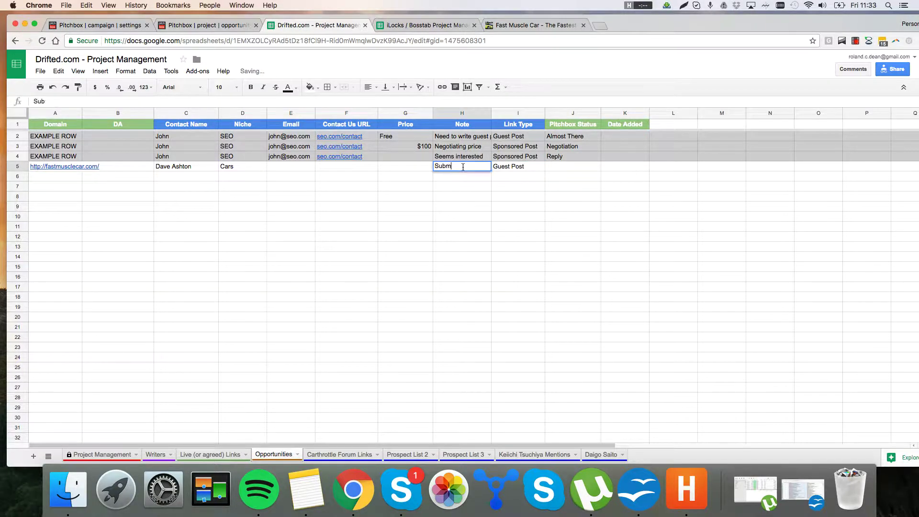
{"action": "type", "text": "it a free guest post"}
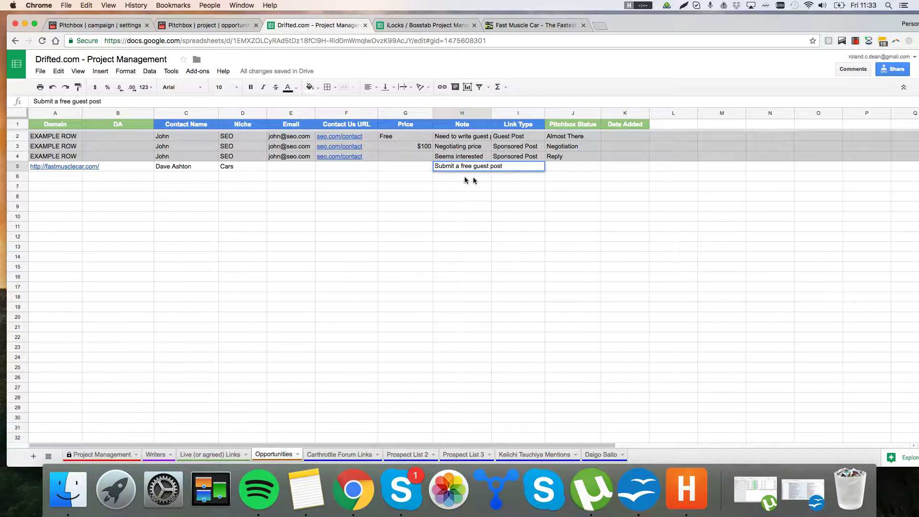
{"action": "left_click", "coordinate": [514, 198]}
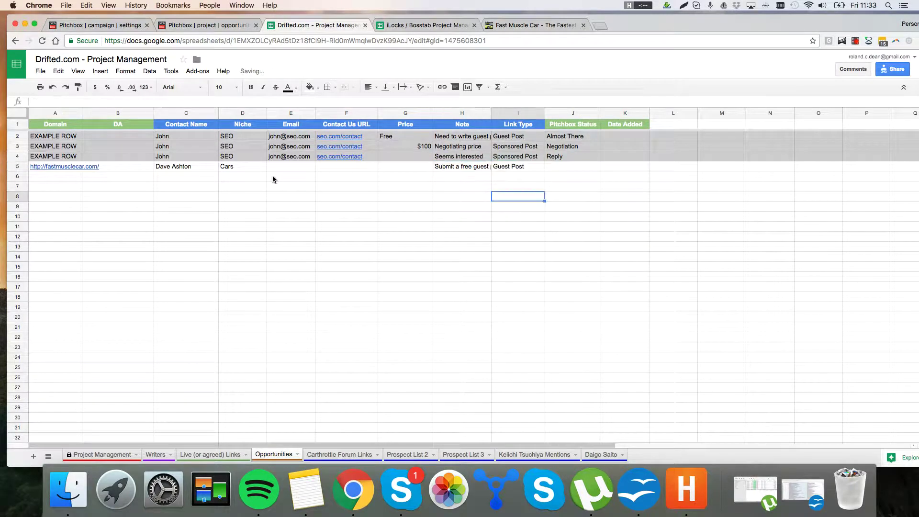
Step: Set the price to Free, enter the contact's e-mail in E5, then show the Live (or agreed) Links sheet
{"action": "left_click", "coordinate": [402, 171]}
{"action": "type", "text": "Free"}
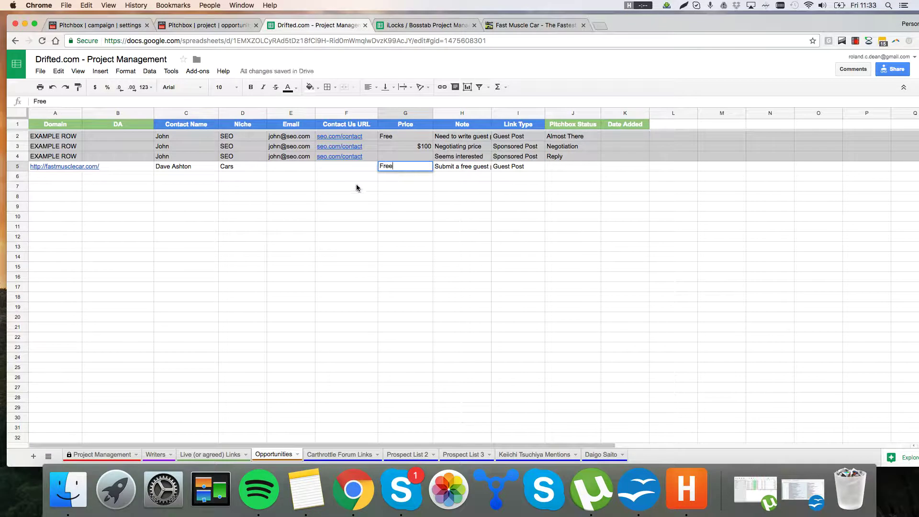
{"action": "left_click", "coordinate": [320, 176]}
{"action": "left_click", "coordinate": [301, 168]}
{"action": "left_click", "coordinate": [220, 25]}
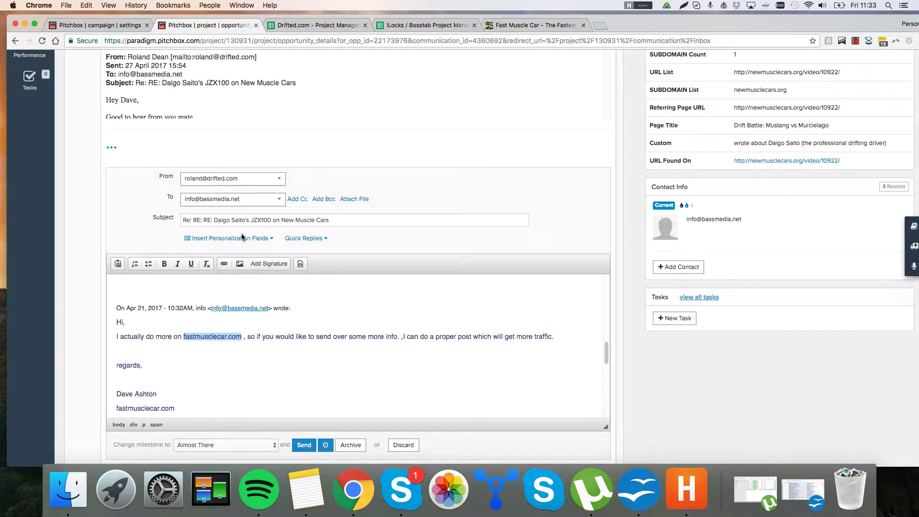
{"action": "left_click", "coordinate": [356, 29]}
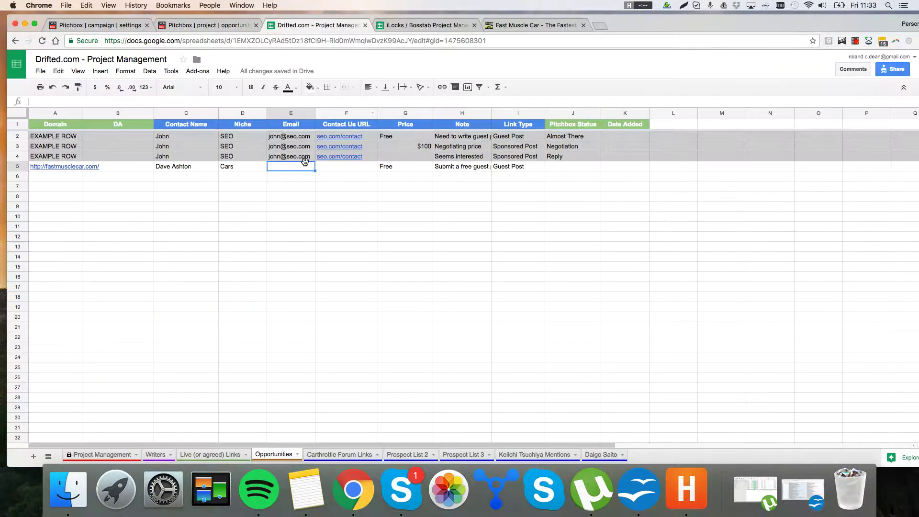
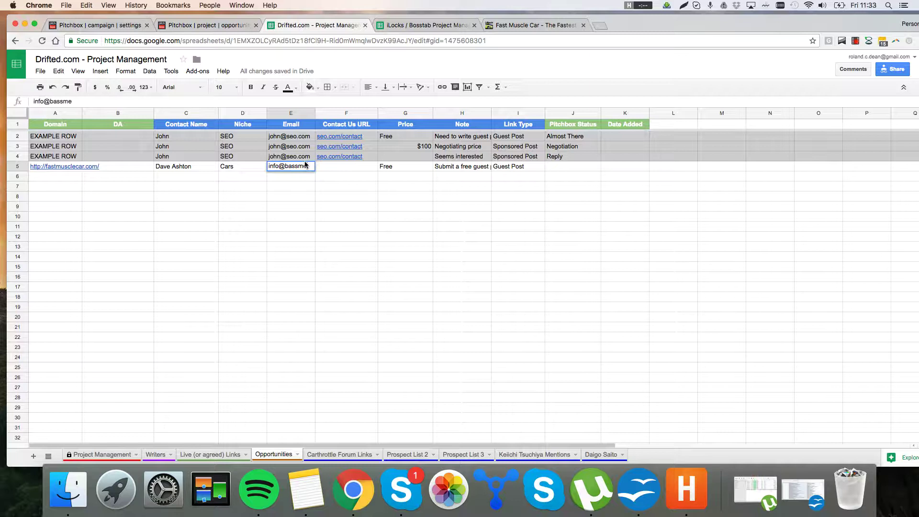
{"action": "left_click", "coordinate": [342, 271]}
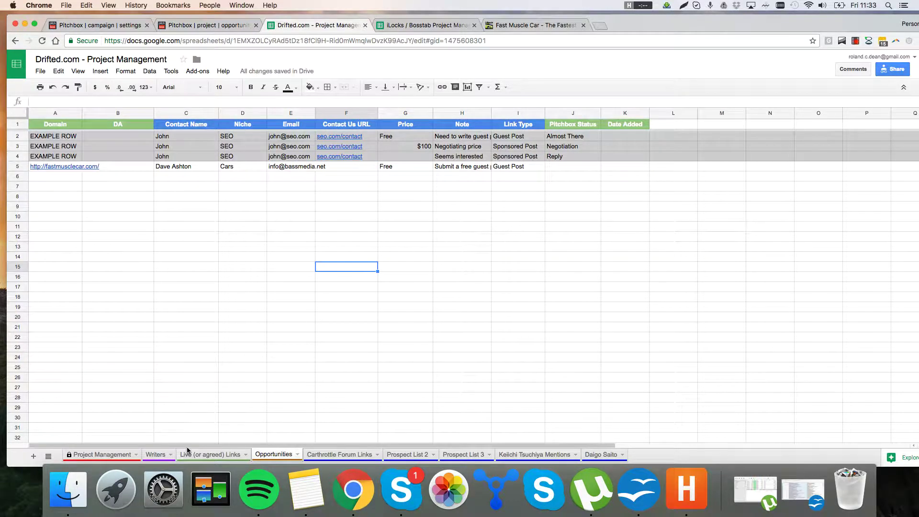
{"action": "left_click", "coordinate": [201, 457]}
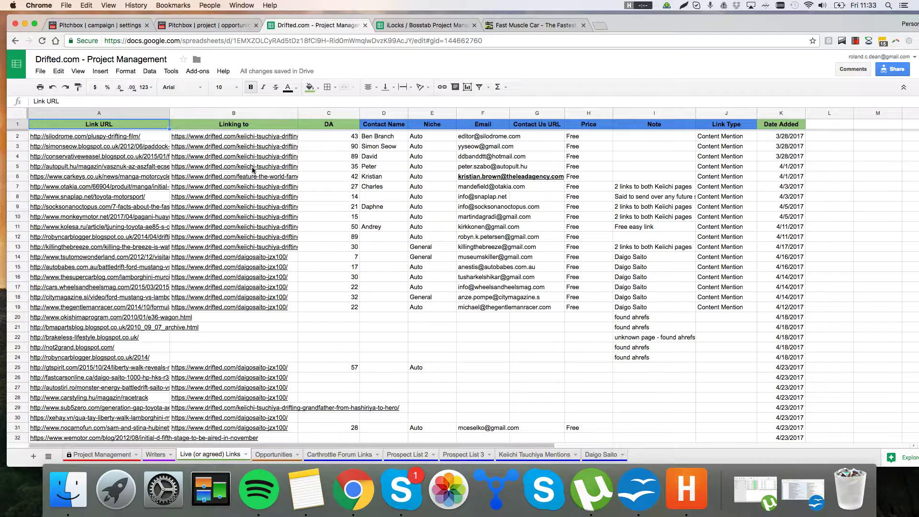
{"action": "left_click", "coordinate": [401, 196]}
{"action": "left_click_drag", "start_coordinate": [590, 138], "coordinate": [126, 307]}
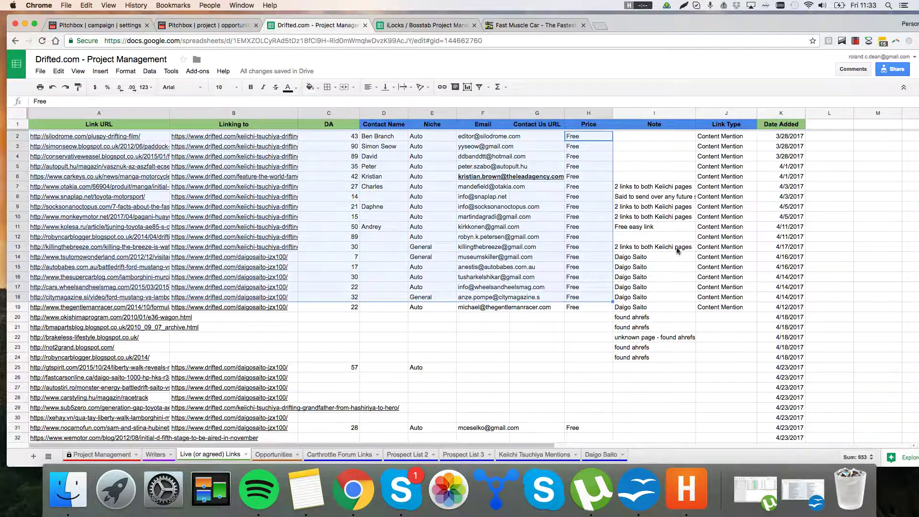
{"action": "left_click", "coordinate": [798, 228]}
{"action": "left_click_drag", "start_coordinate": [726, 146], "coordinate": [726, 307]}
{"action": "left_click", "coordinate": [726, 307]}
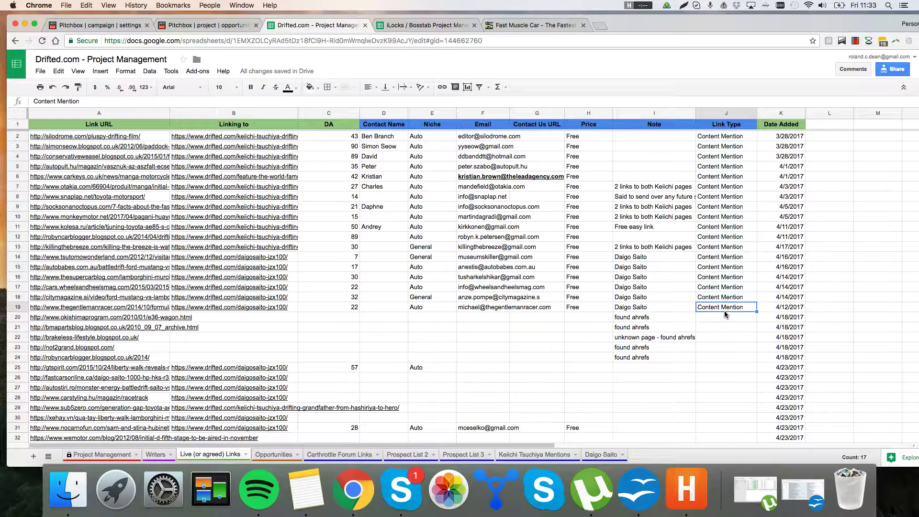
{"action": "left_click_drag", "start_coordinate": [718, 146], "coordinate": [726, 317]}
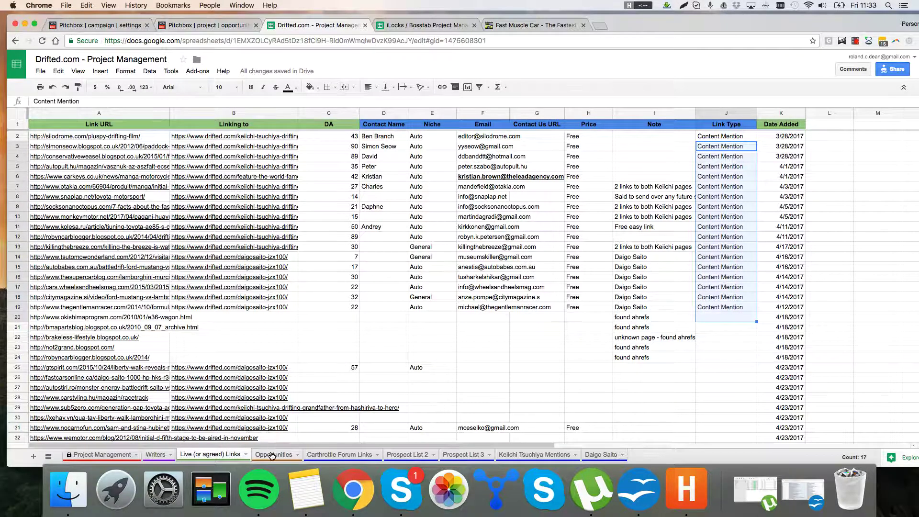
{"action": "left_click", "coordinate": [272, 455]}
{"action": "left_click", "coordinate": [215, 454]}
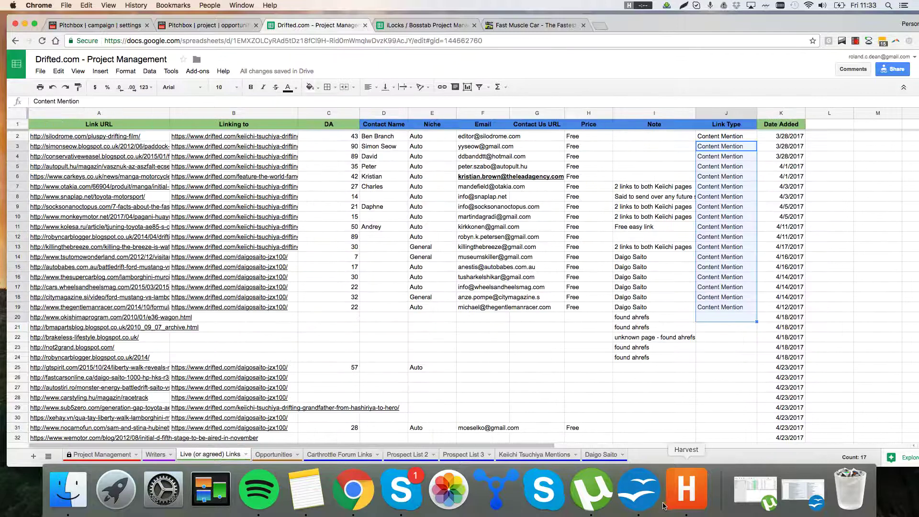
{"action": "left_click", "coordinate": [646, 498]}
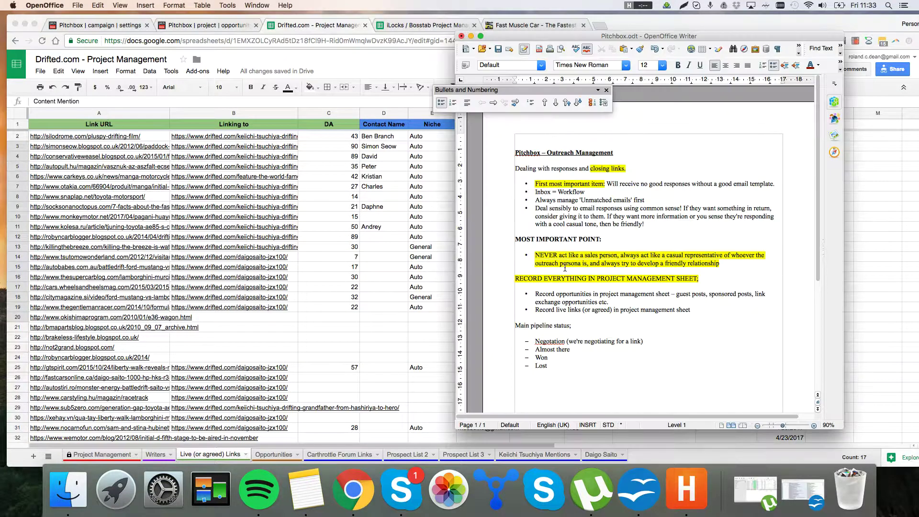
{"action": "left_click_drag", "start_coordinate": [658, 321], "coordinate": [657, 302]}
{"action": "left_click", "coordinate": [656, 303]}
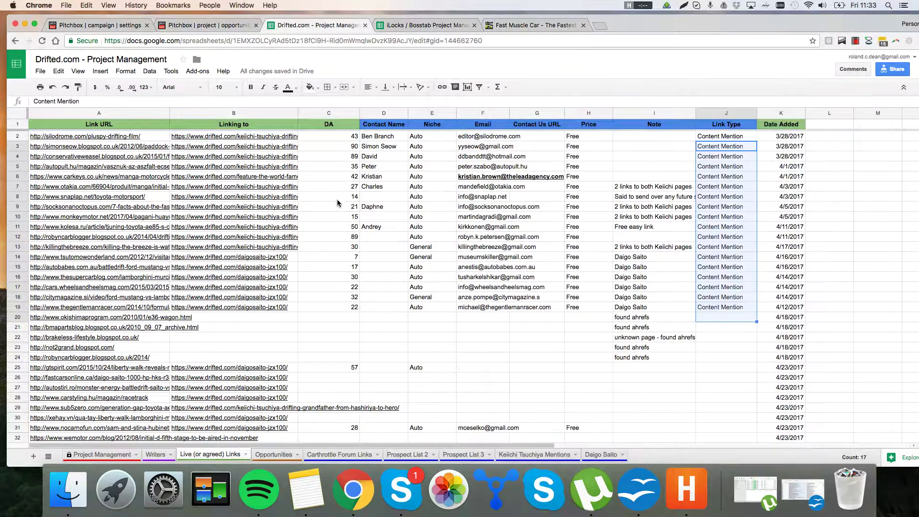
{"action": "left_click", "coordinate": [336, 201]}
Step: Send the newmusclecars.org reply agreeing to the JZX100 post exchange
{"action": "left_click", "coordinate": [92, 25]}
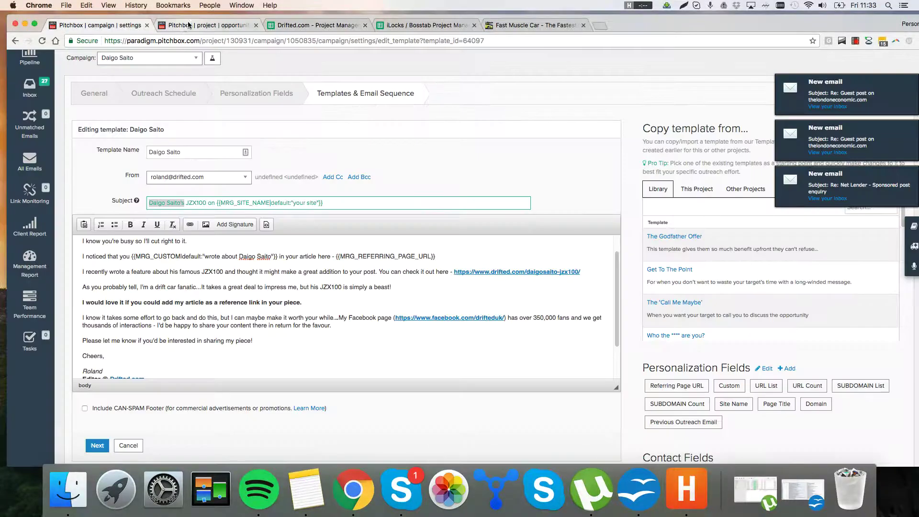
{"action": "left_click", "coordinate": [191, 27]}
{"action": "scroll", "coordinate": [196, 313], "scroll_direction": "up", "scroll_amount": 10}
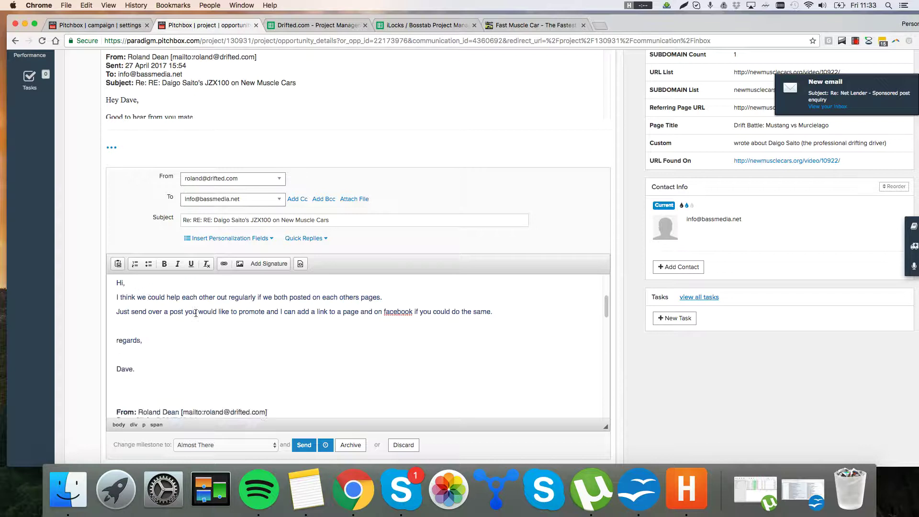
{"action": "scroll", "coordinate": [197, 315], "scroll_direction": "up", "scroll_amount": 5}
{"action": "scroll", "coordinate": [581, 212], "scroll_direction": "down", "scroll_amount": 5}
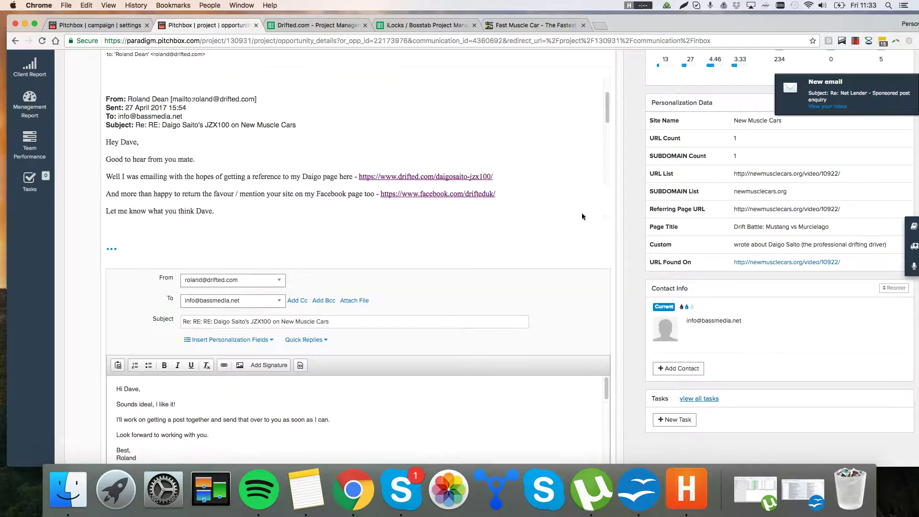
{"action": "scroll", "coordinate": [643, 246], "scroll_direction": "down", "scroll_amount": 4}
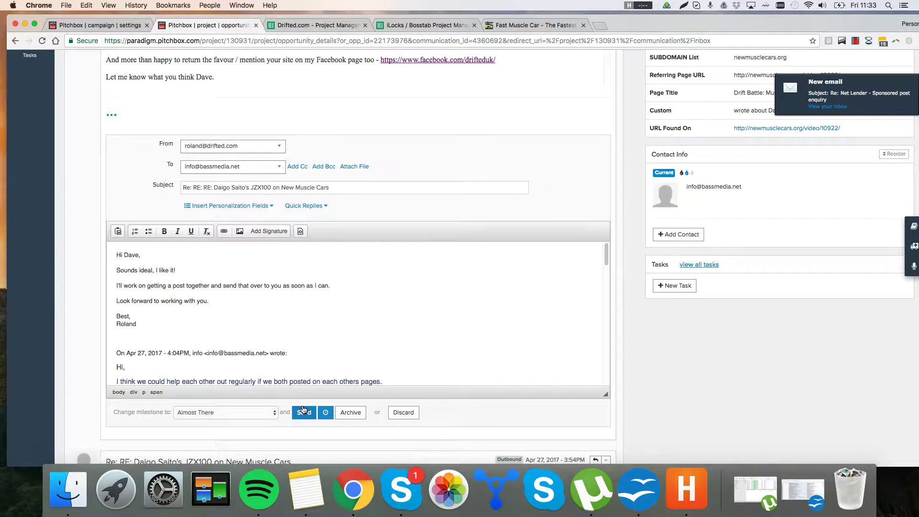
{"action": "left_click", "coordinate": [305, 412]}
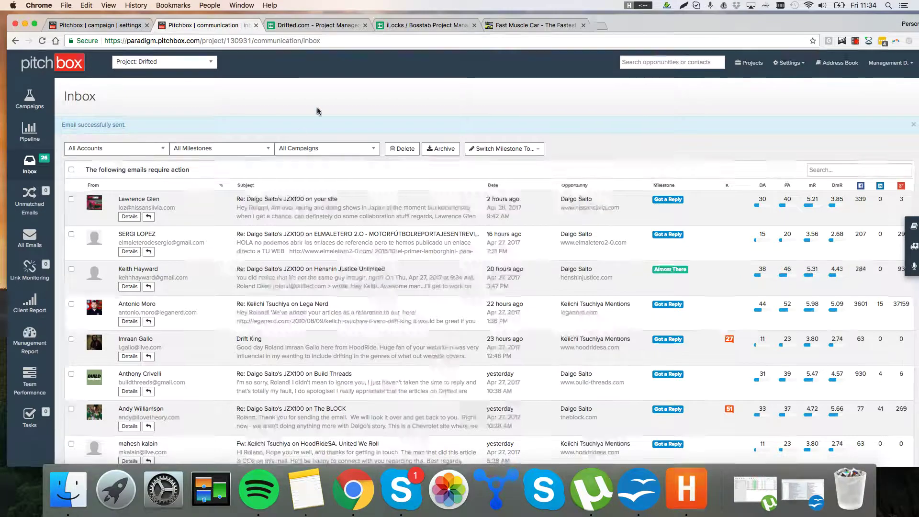
{"action": "scroll", "coordinate": [377, 215], "scroll_direction": "down", "scroll_amount": 1}
{"action": "scroll", "coordinate": [370, 207], "scroll_direction": "down", "scroll_amount": 1}
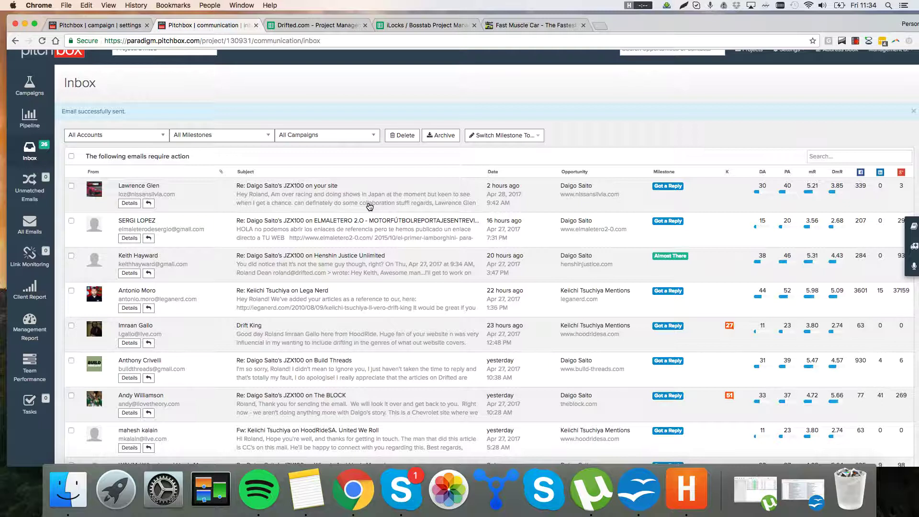
{"action": "left_click", "coordinate": [384, 337]}
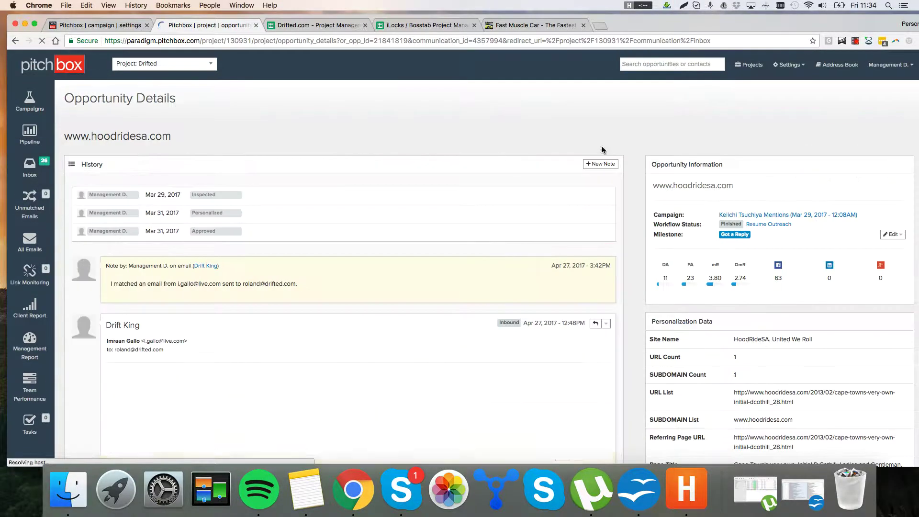
{"action": "scroll", "coordinate": [617, 149], "scroll_direction": "down", "scroll_amount": 5}
{"action": "scroll", "coordinate": [636, 155], "scroll_direction": "up", "scroll_amount": 3}
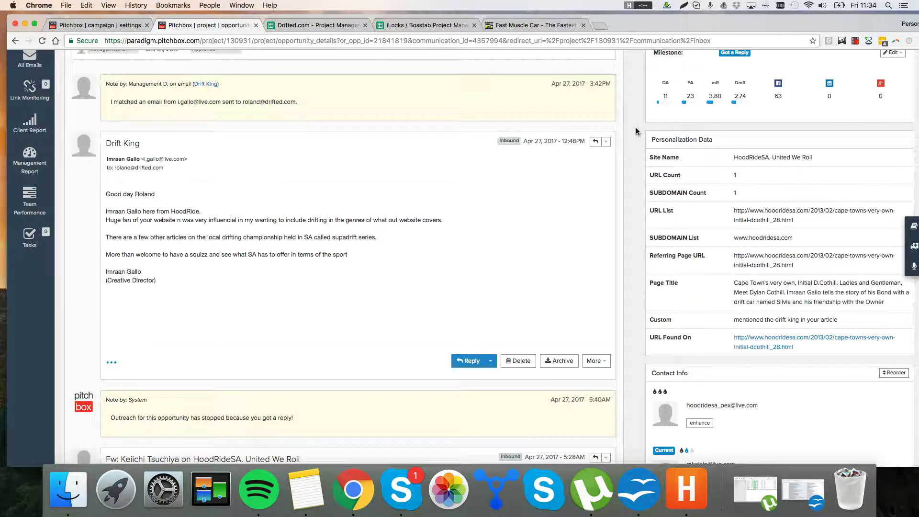
{"action": "left_click_drag", "start_coordinate": [360, 290], "coordinate": [360, 195]}
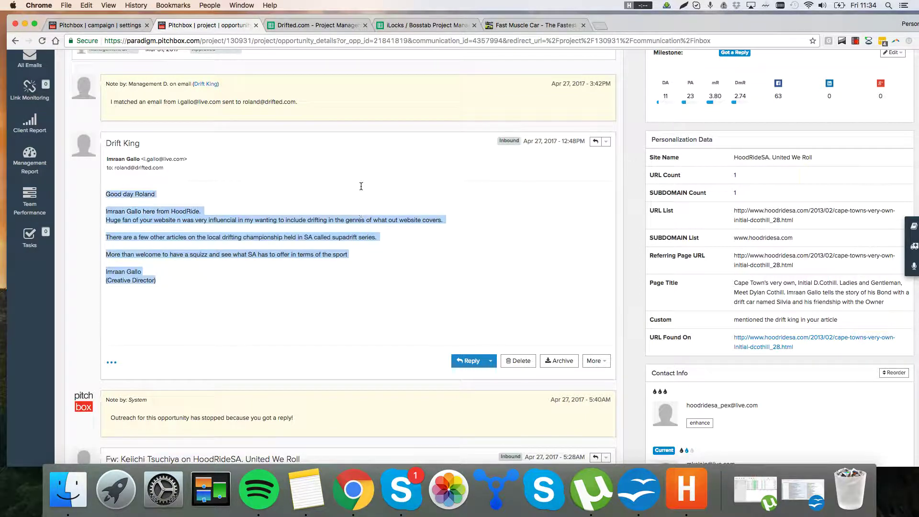
{"action": "left_click", "coordinate": [356, 217]}
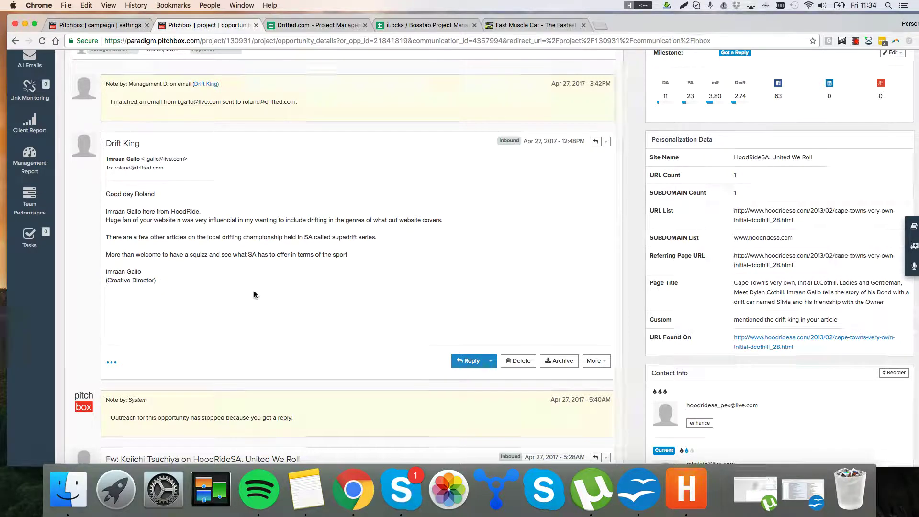
{"action": "left_click_drag", "start_coordinate": [335, 292], "coordinate": [234, 186]}
{"action": "left_click", "coordinate": [249, 234]}
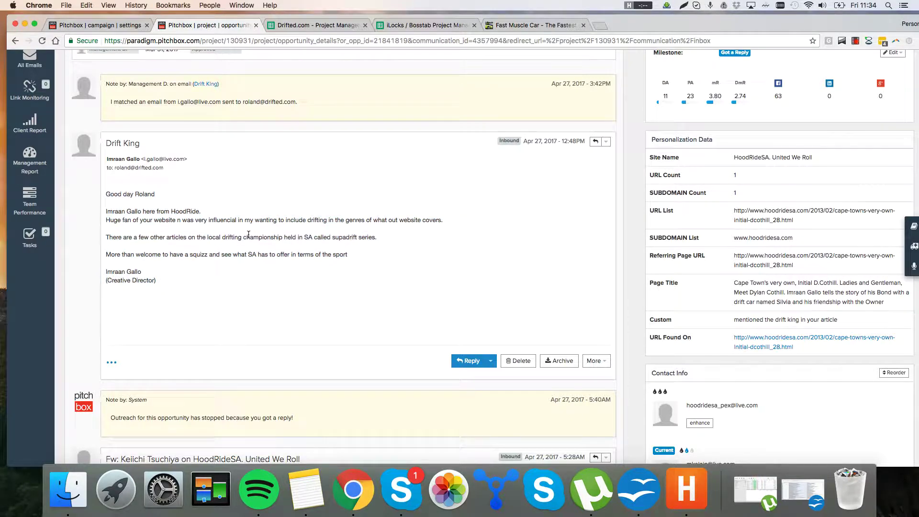
{"action": "left_click_drag", "start_coordinate": [240, 233], "coordinate": [253, 226]}
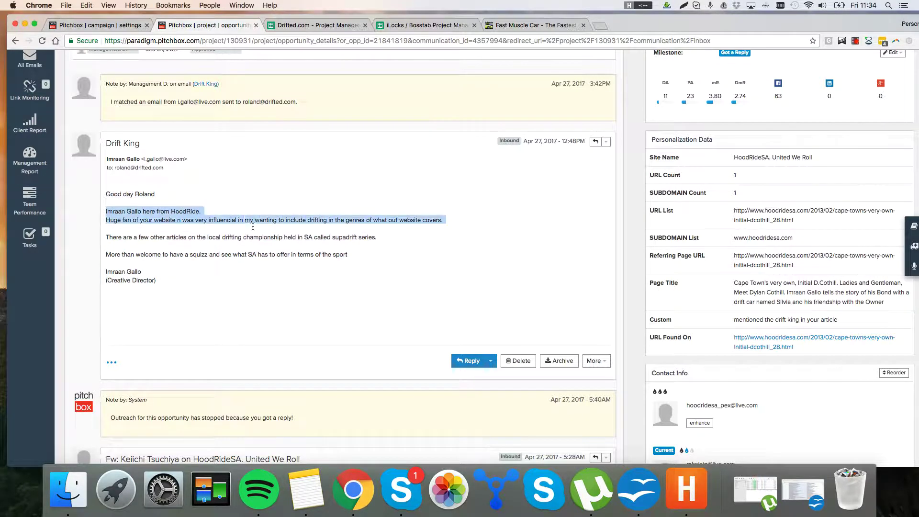
{"action": "left_click", "coordinate": [255, 228]}
{"action": "left_click_drag", "start_coordinate": [262, 263], "coordinate": [239, 211]}
{"action": "left_click", "coordinate": [239, 211]}
{"action": "scroll", "coordinate": [191, 192], "scroll_direction": "up", "scroll_amount": 5}
{"action": "left_click", "coordinate": [43, 161]}
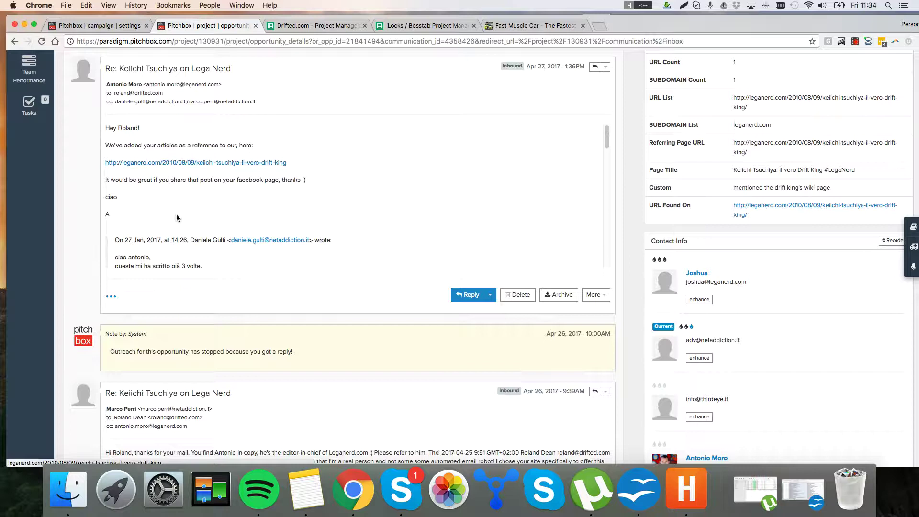
Step: Scroll the email thread up toward the Lega Nerd reply, clearing a stray highlight on quoted lines
{"action": "scroll", "coordinate": [186, 215], "scroll_direction": "down", "scroll_amount": 5}
{"action": "scroll", "coordinate": [186, 217], "scroll_direction": "down", "scroll_amount": 5}
{"action": "scroll", "coordinate": [187, 218], "scroll_direction": "down", "scroll_amount": 5}
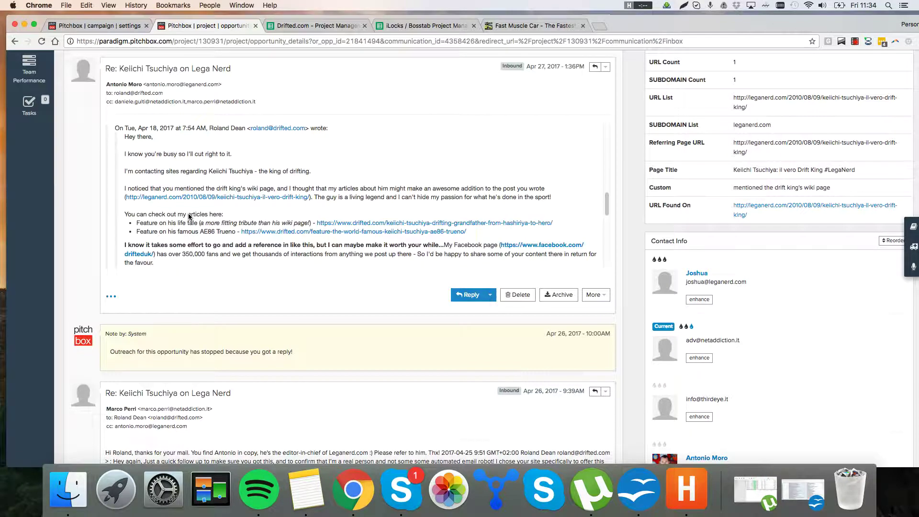
{"action": "scroll", "coordinate": [188, 219], "scroll_direction": "up", "scroll_amount": 6}
{"action": "scroll", "coordinate": [188, 219], "scroll_direction": "up", "scroll_amount": 1}
{"action": "scroll", "coordinate": [190, 230], "scroll_direction": "down", "scroll_amount": 5}
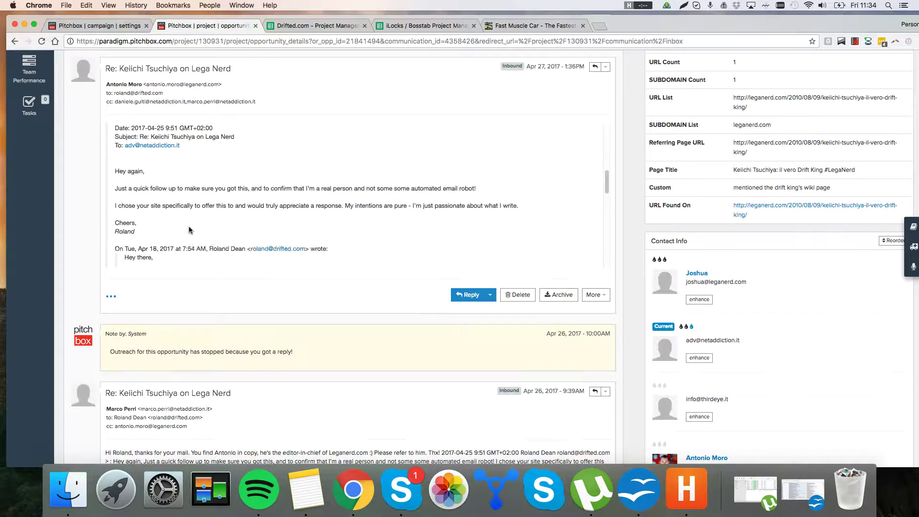
{"action": "scroll", "coordinate": [246, 223], "scroll_direction": "up", "scroll_amount": 2}
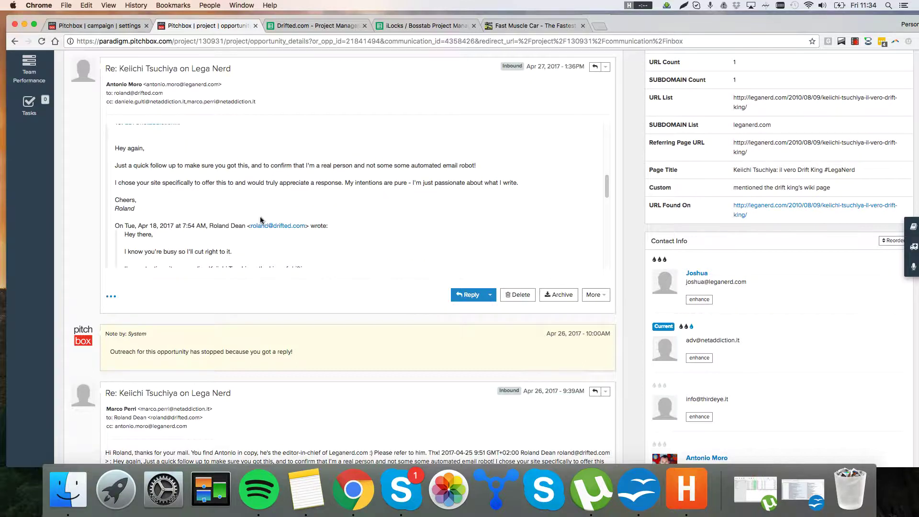
{"action": "scroll", "coordinate": [260, 216], "scroll_direction": "up", "scroll_amount": 3}
{"action": "scroll", "coordinate": [230, 223], "scroll_direction": "up", "scroll_amount": 4}
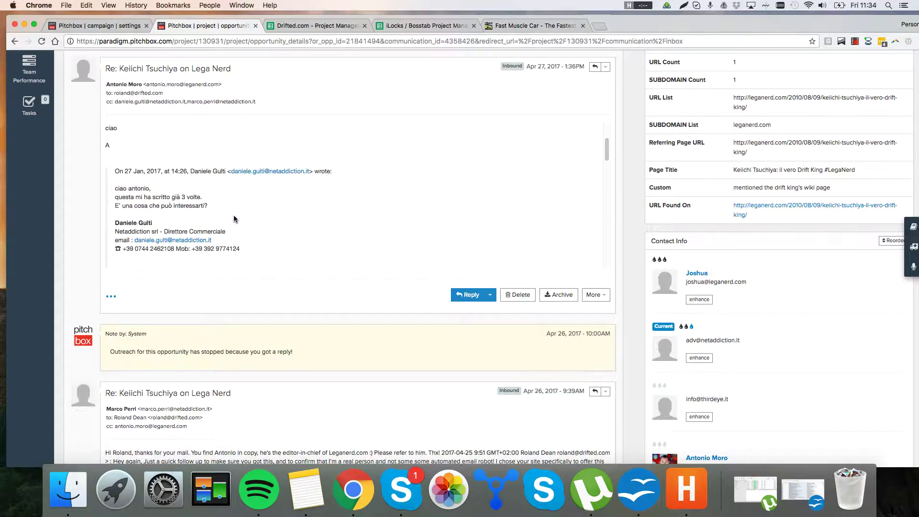
{"action": "left_click_drag", "start_coordinate": [233, 213], "coordinate": [200, 184]}
{"action": "left_click", "coordinate": [199, 182]}
Step: Open the leganerd.com Keiichi Tsuchiya article link from the inbound reply
{"action": "scroll", "coordinate": [203, 192], "scroll_direction": "up", "scroll_amount": 1}
{"action": "scroll", "coordinate": [200, 187], "scroll_direction": "up", "scroll_amount": 5}
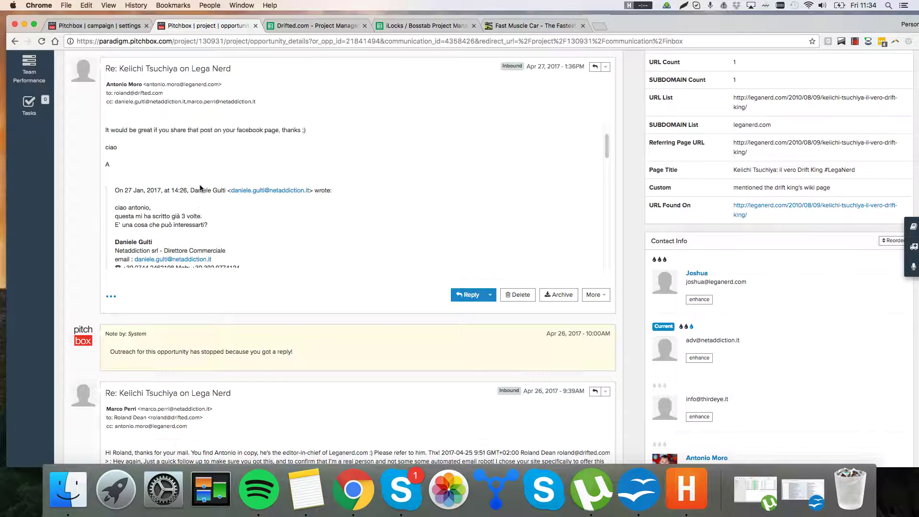
{"action": "scroll", "coordinate": [202, 190], "scroll_direction": "up", "scroll_amount": 1}
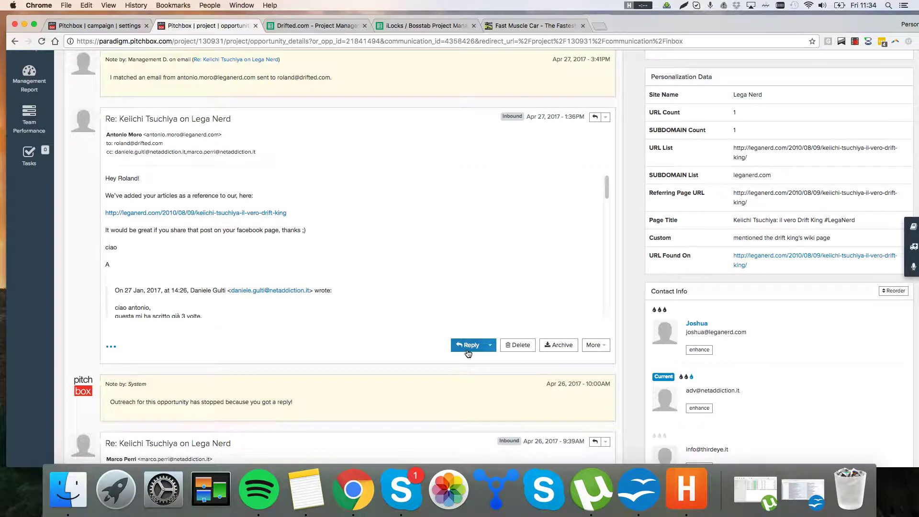
{"action": "left_click", "coordinate": [228, 214]}
Step: Copy the Lega Nerd article URL and scroll the translated article to its drifted.com sources
{"action": "left_click", "coordinate": [321, 42]}
{"action": "key", "text": "super+c"}
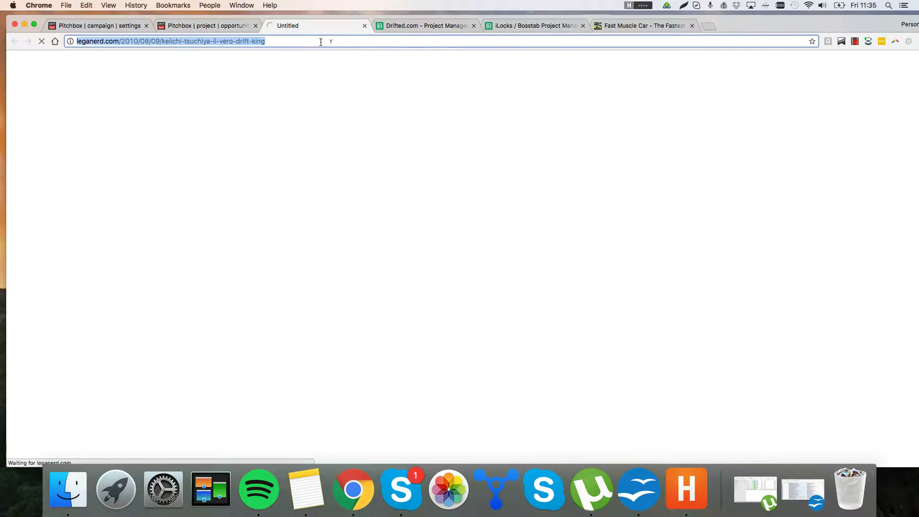
{"action": "left_click", "coordinate": [424, 26]}
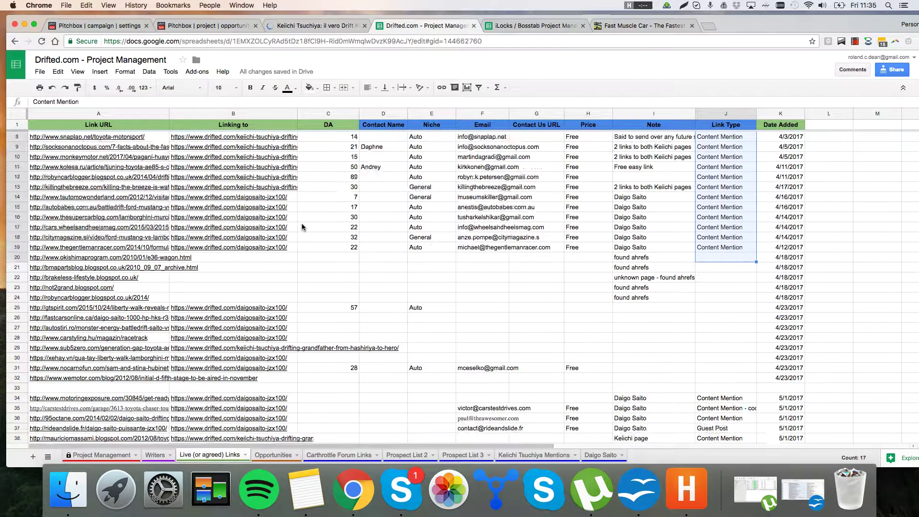
{"action": "scroll", "coordinate": [302, 227], "scroll_direction": "down", "scroll_amount": 1}
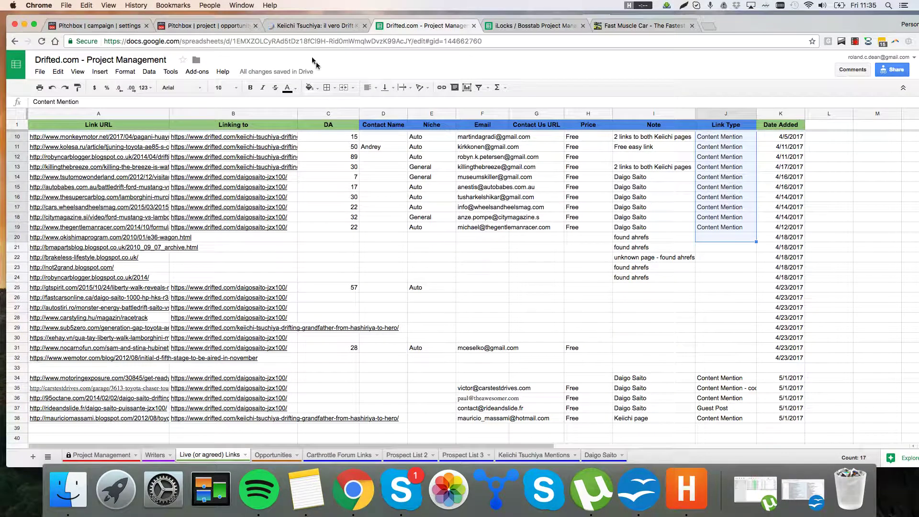
{"action": "left_click", "coordinate": [316, 25]}
{"action": "scroll", "coordinate": [428, 297], "scroll_direction": "down", "scroll_amount": 5}
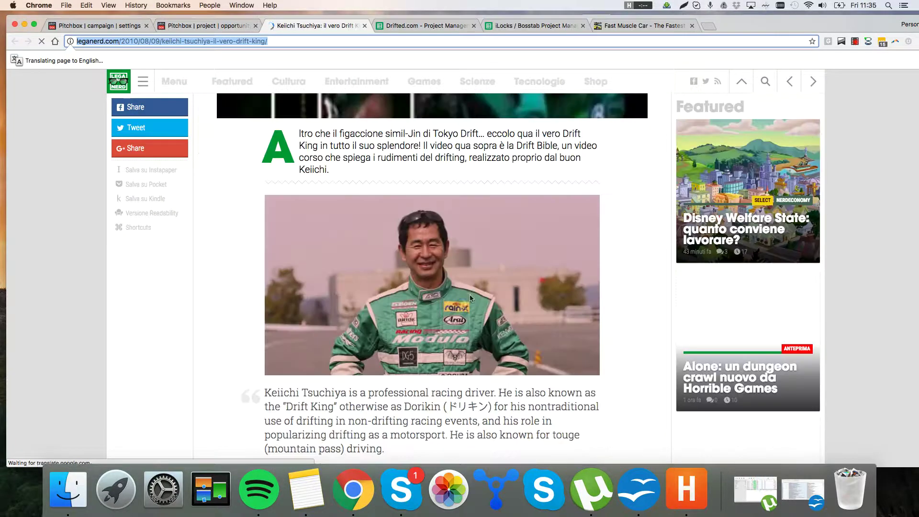
{"action": "scroll", "coordinate": [443, 357], "scroll_direction": "down", "scroll_amount": 5}
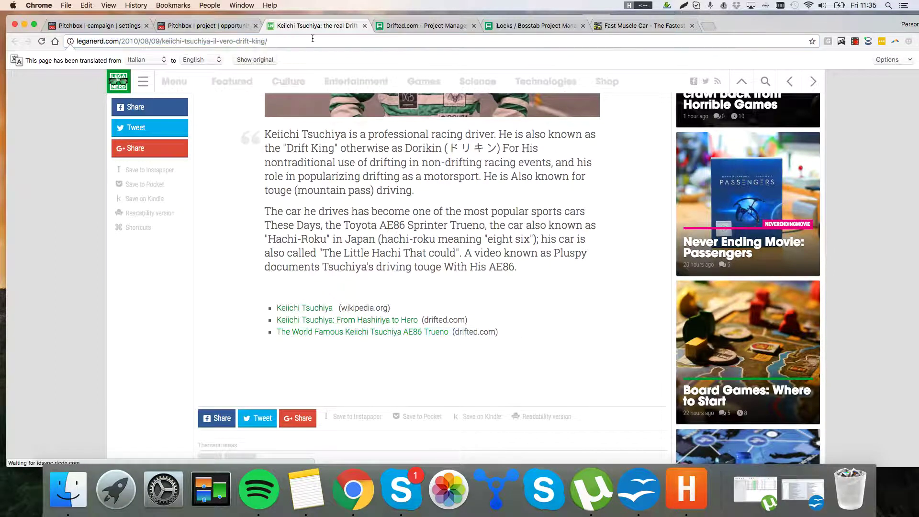
{"action": "left_click", "coordinate": [398, 29]}
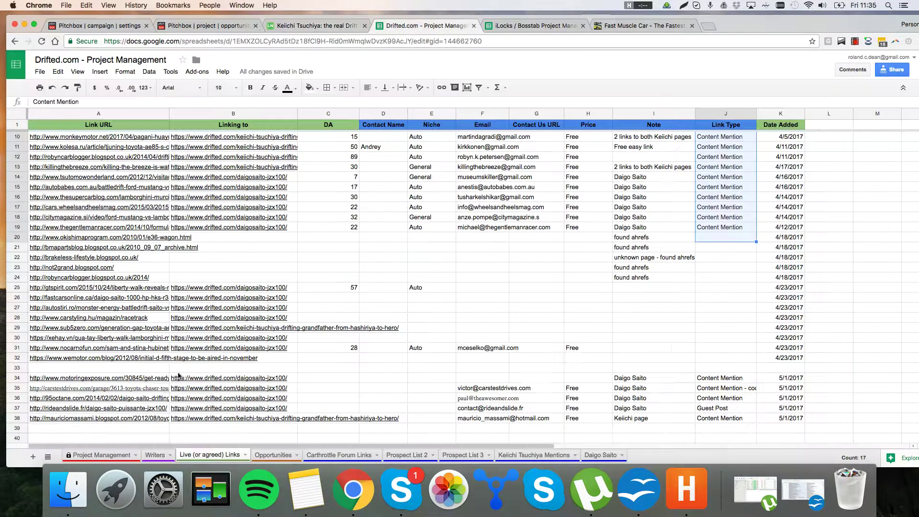
Step: Paste the Lega Nerd article URL into Link URL cells A39 and A40
{"action": "left_click", "coordinate": [96, 427]}
{"action": "key", "text": "super+v"}
{"action": "scroll", "coordinate": [160, 381], "scroll_direction": "down", "scroll_amount": 1}
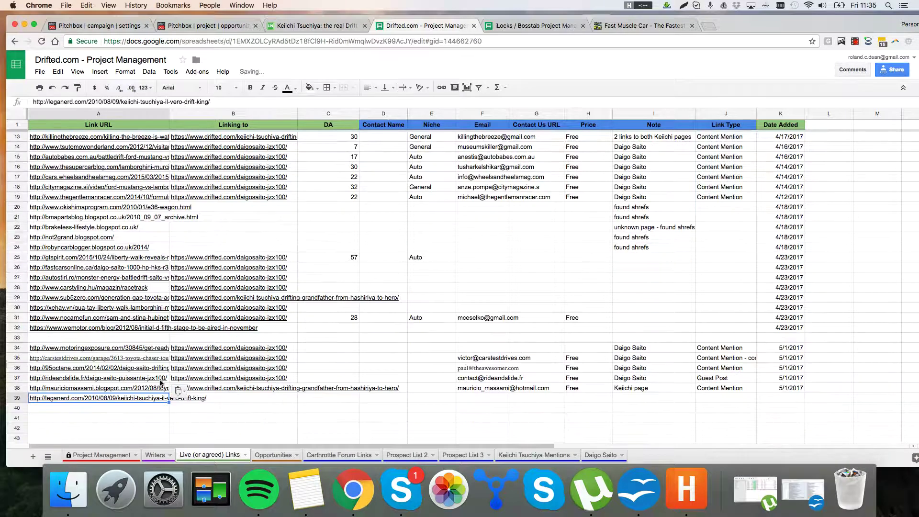
{"action": "left_click", "coordinate": [128, 408]}
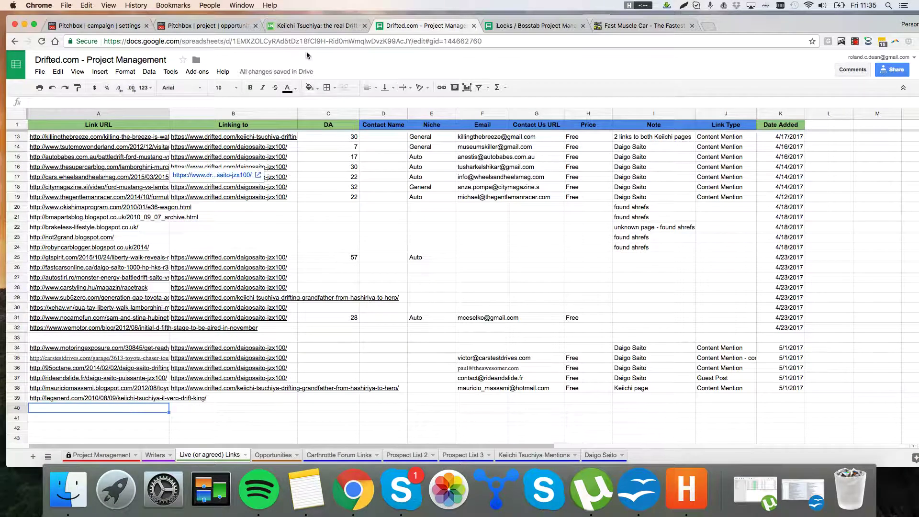
{"action": "key", "text": "super+v"}
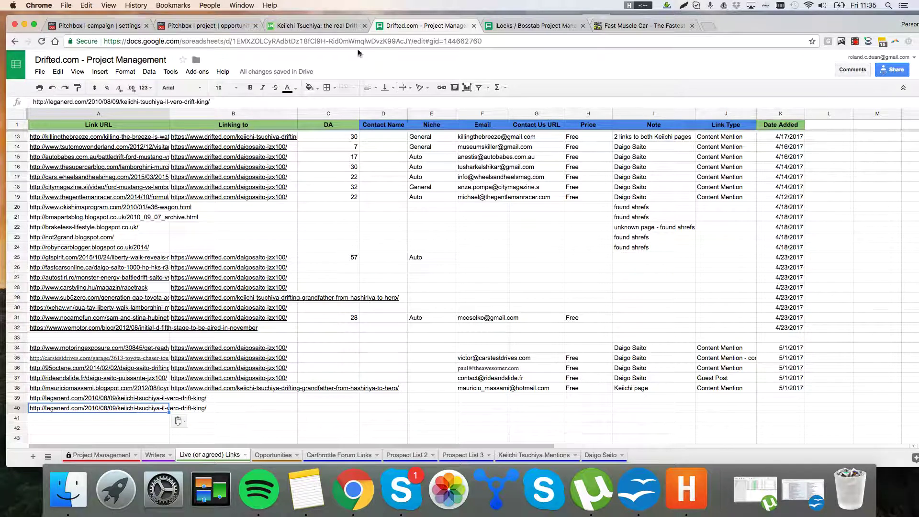
{"action": "left_click", "coordinate": [610, 25]}
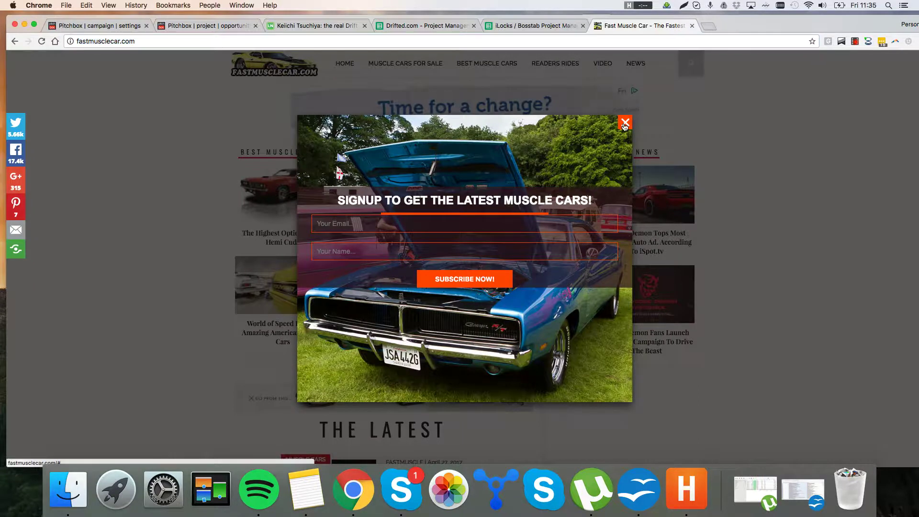
Step: Dismiss the Fast Muscle Car newsletter popup and close that page
{"action": "left_click", "coordinate": [625, 122]}
{"action": "key", "text": "super+3"}
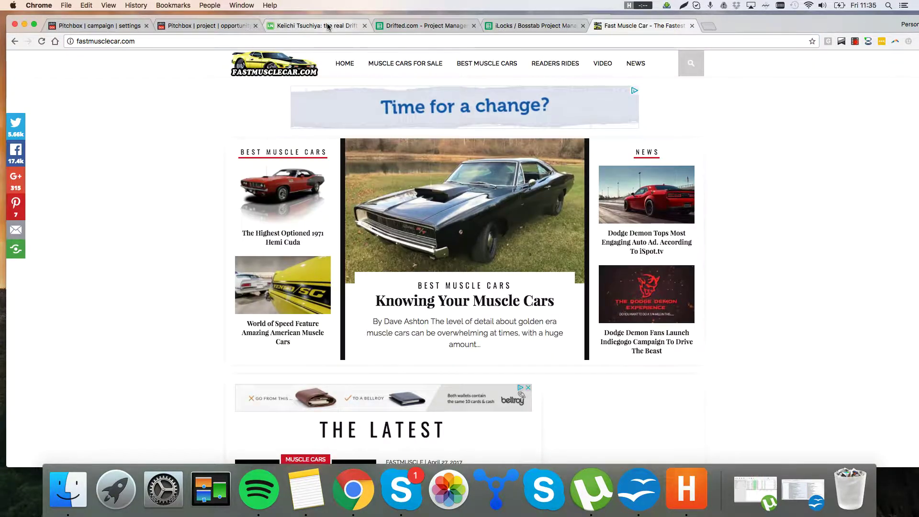
{"action": "left_click", "coordinate": [692, 25]}
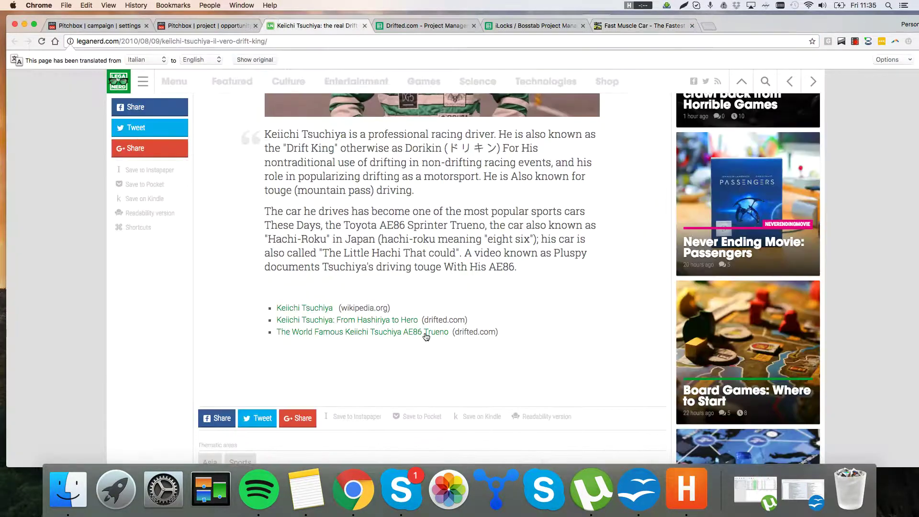
Step: Open the Hashiriya to Hero and World Famous drifted.com links in new tabs, copying the Hashiriya URL
{"action": "left_click", "coordinate": [396, 326], "text": "super"}
{"action": "right_click", "coordinate": [397, 331]}
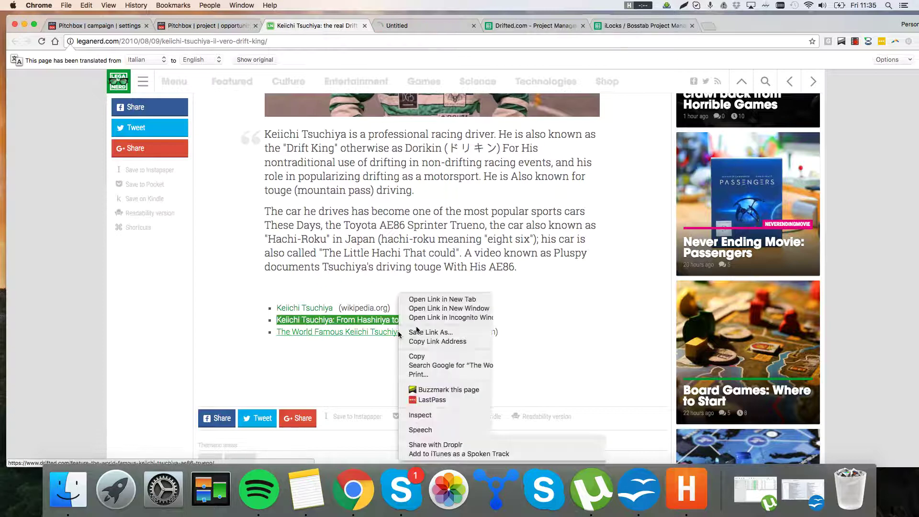
{"action": "left_click", "coordinate": [442, 299]}
{"action": "left_click", "coordinate": [380, 25]}
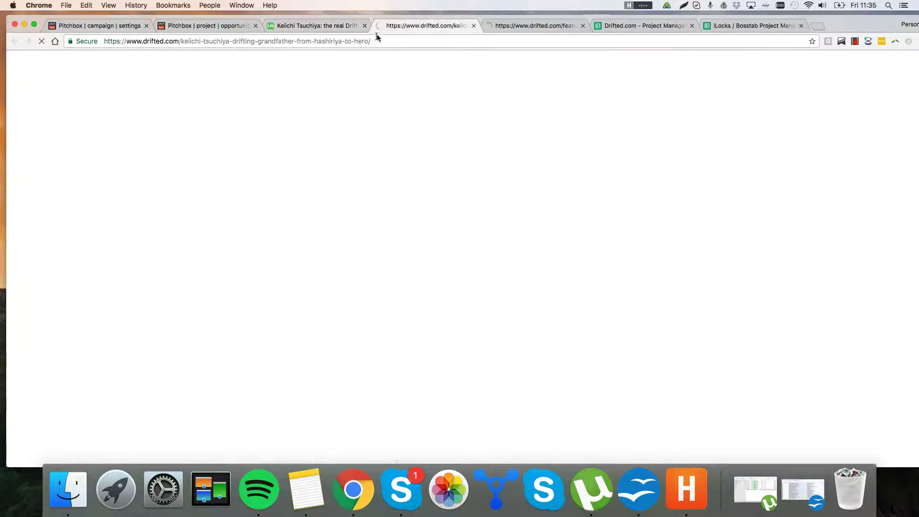
{"action": "left_click", "coordinate": [596, 42]}
{"action": "key", "text": "super+c"}
{"action": "left_click", "coordinate": [618, 26]}
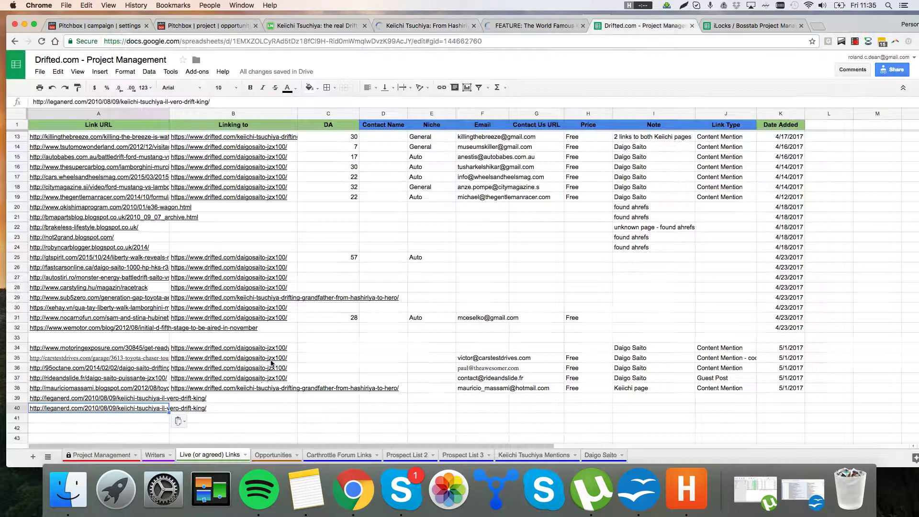
Step: Paste the Hashiriya to Hero URL into B39 and the World Famous URL into B40
{"action": "left_click", "coordinate": [258, 400]}
{"action": "key", "text": "super+v"}
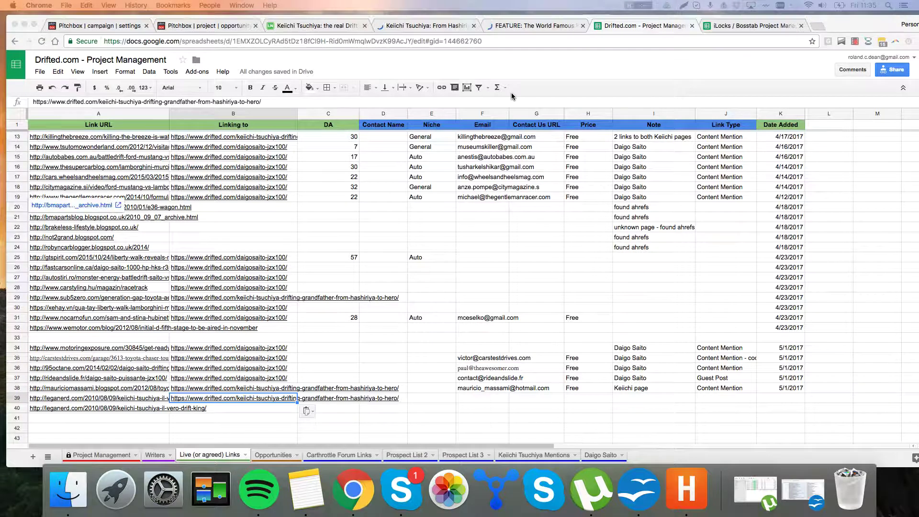
{"action": "left_click", "coordinate": [534, 27]}
{"action": "left_click", "coordinate": [527, 42]}
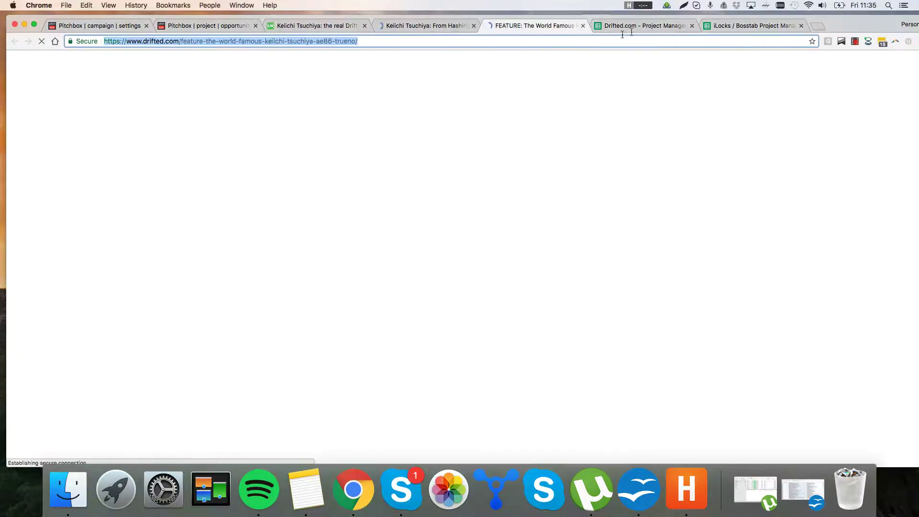
{"action": "left_click", "coordinate": [648, 25]}
{"action": "left_click", "coordinate": [276, 410]}
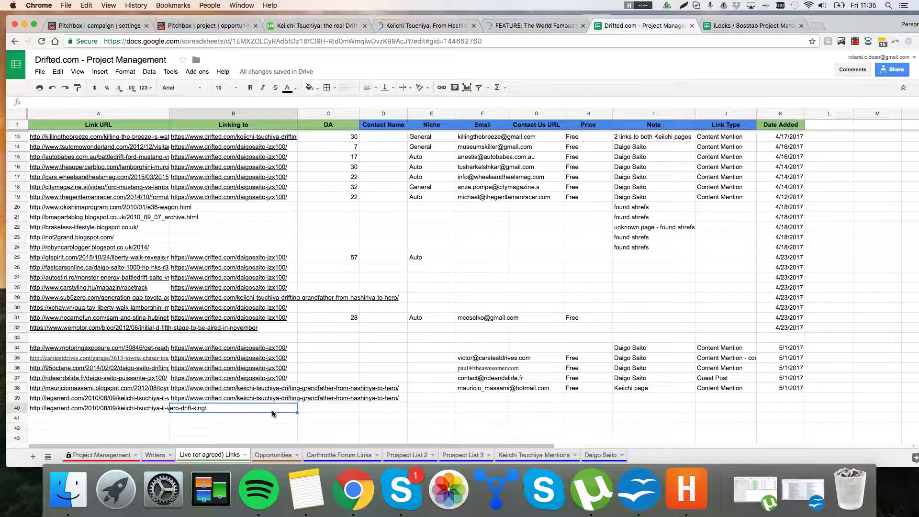
{"action": "key", "text": "ctrl+v"}
Step: Copy the sender's e-mail address from the Pitchbox reply into F39 and F40
{"action": "left_click", "coordinate": [206, 25]}
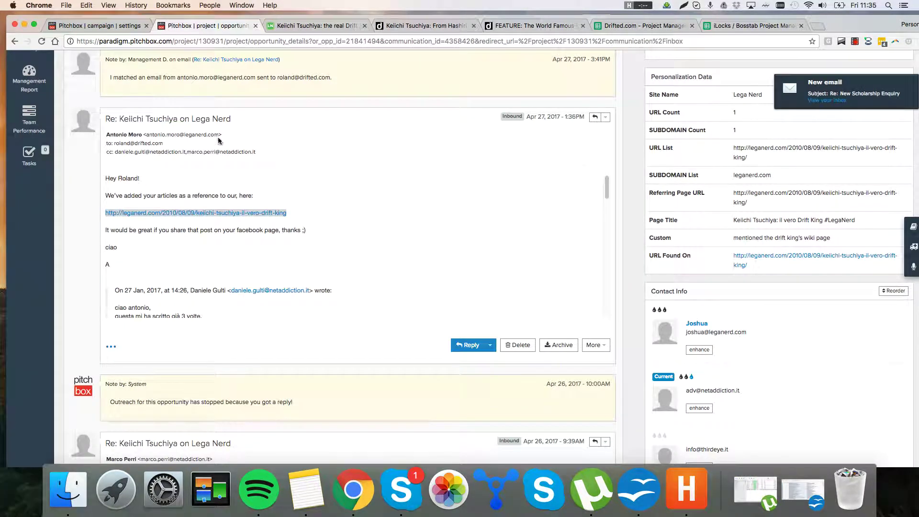
{"action": "left_click_drag", "start_coordinate": [219, 134], "coordinate": [151, 134]}
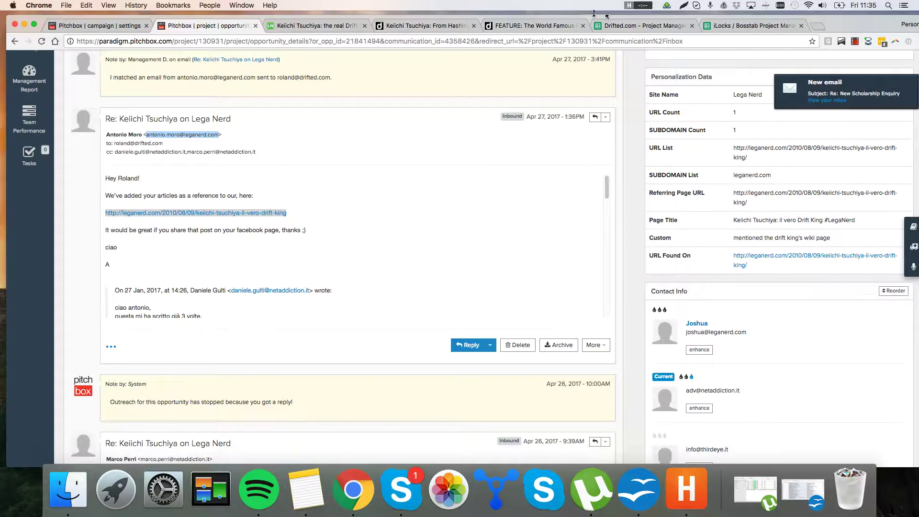
{"action": "left_click", "coordinate": [641, 26]}
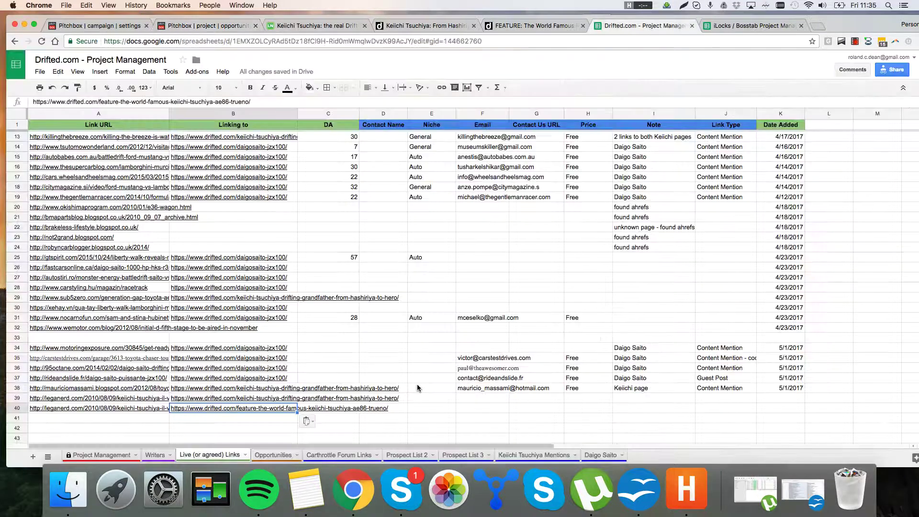
{"action": "left_click", "coordinate": [472, 401]}
{"action": "key", "text": "super+v"}
{"action": "key", "text": "Down"}
{"action": "key", "text": "super+v"}
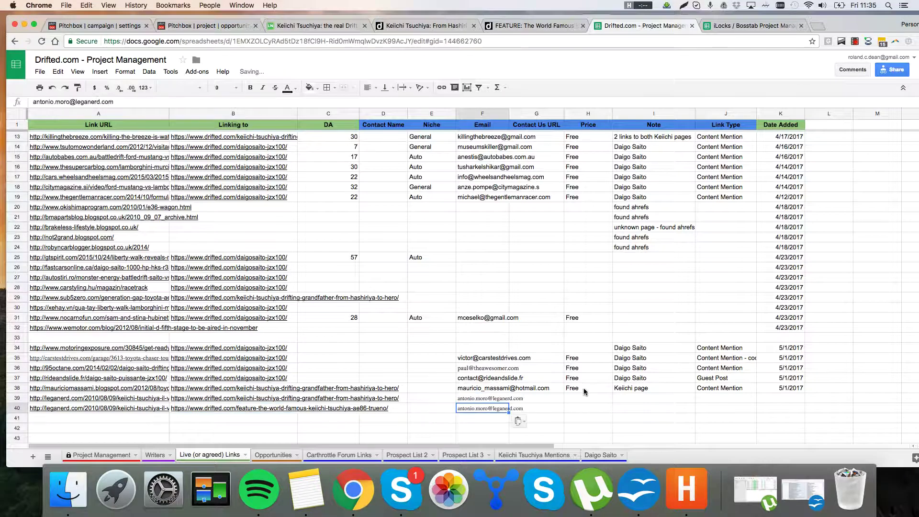
Step: Copy Free from H38 and Keiichi page from I38 down into rows 39 and 40
{"action": "left_click", "coordinate": [584, 391]}
{"action": "key", "text": "super+c"}
{"action": "left_click", "coordinate": [587, 401]}
{"action": "key", "text": "super+v"}
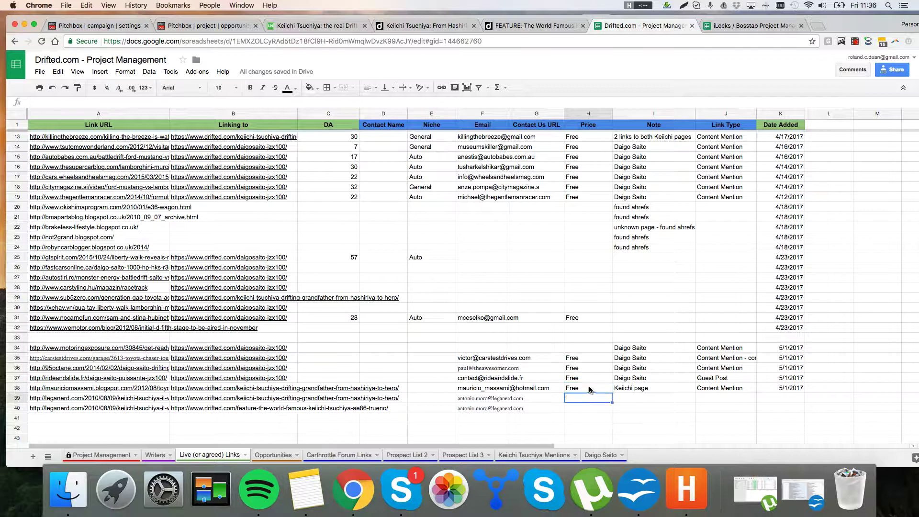
{"action": "key", "text": "Down"}
{"action": "key", "text": "super+v"}
{"action": "left_click", "coordinate": [626, 390]}
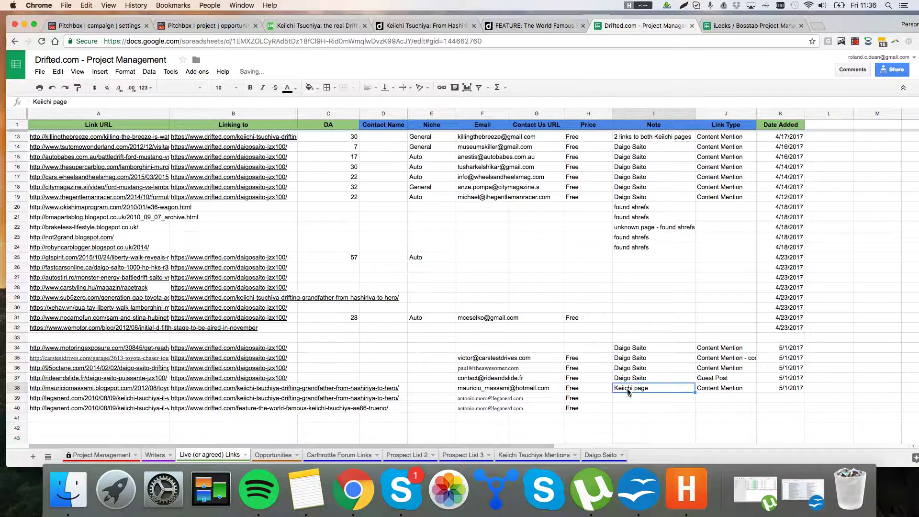
{"action": "key", "text": "super+c"}
{"action": "left_click", "coordinate": [630, 399]}
{"action": "key", "text": "super+v"}
{"action": "left_click", "coordinate": [632, 410]}
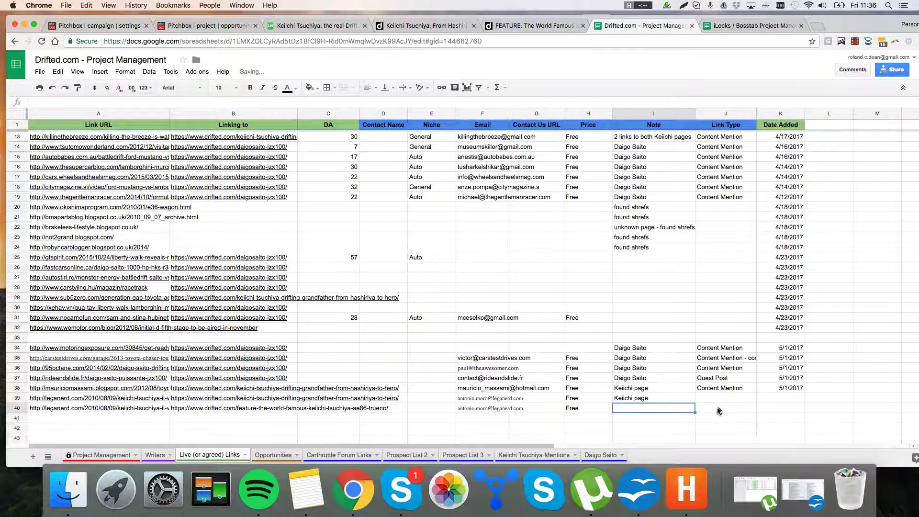
{"action": "key", "text": "super+v"}
Step: Copy Content Mention from J38 and 5/1/2017 from K38 down into rows 39 and 40
{"action": "left_click", "coordinate": [718, 390]}
{"action": "key", "text": "super+c"}
{"action": "left_click", "coordinate": [717, 400]}
{"action": "key", "text": "super+v"}
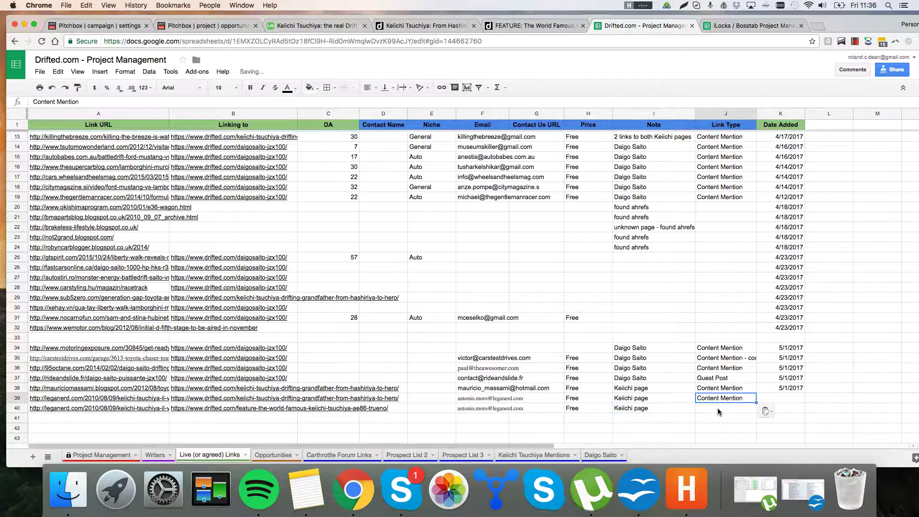
{"action": "left_click", "coordinate": [718, 410]}
{"action": "key", "text": "super+v"}
{"action": "left_click", "coordinate": [783, 390]}
{"action": "key", "text": "super+c"}
{"action": "left_click", "coordinate": [782, 399]}
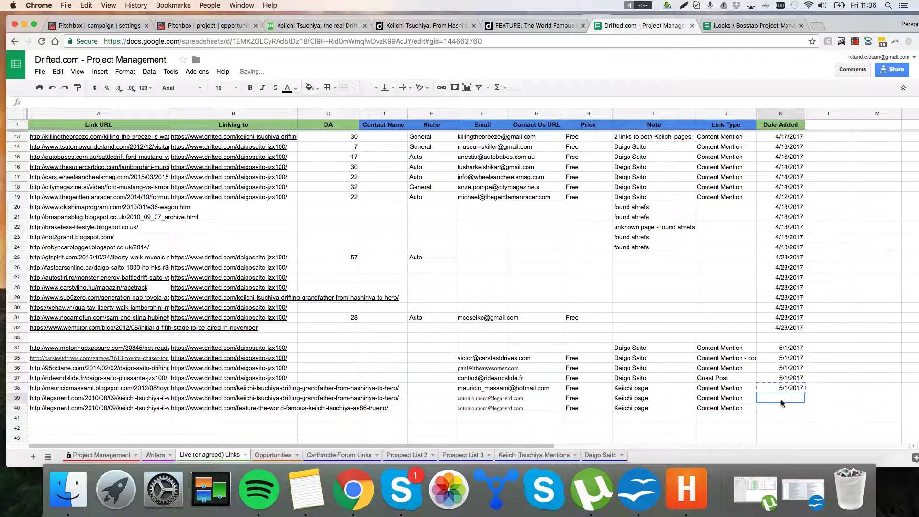
{"action": "key", "text": "super+v"}
{"action": "left_click", "coordinate": [783, 409]}
{"action": "key", "text": "super+v"}
{"action": "left_click", "coordinate": [654, 337]}
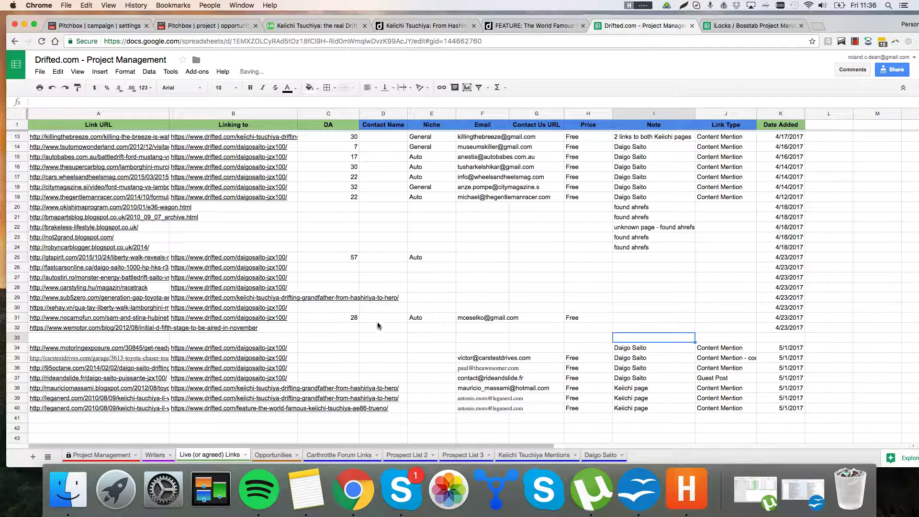
Step: Review the Main pipeline status list in the Pitchbox.odt outreach notes
{"action": "left_click", "coordinate": [214, 26]}
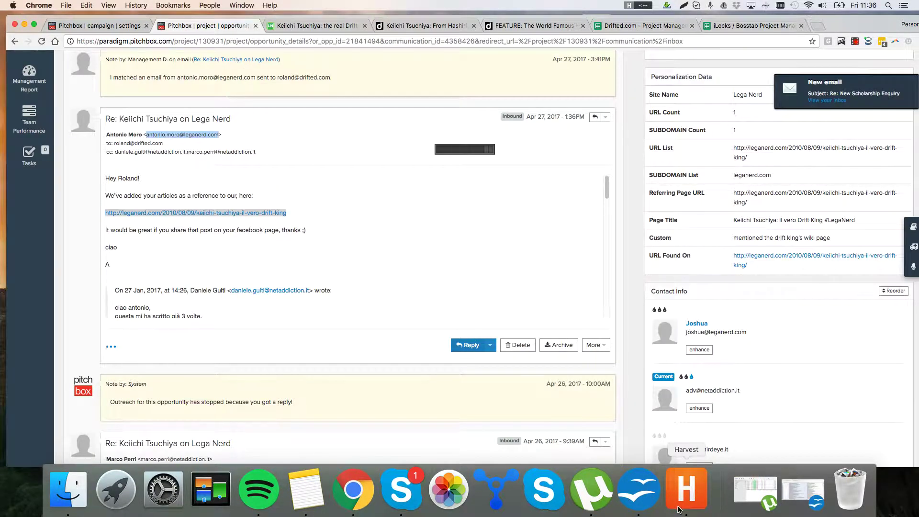
{"action": "left_click", "coordinate": [638, 488]}
{"action": "left_click", "coordinate": [614, 307]}
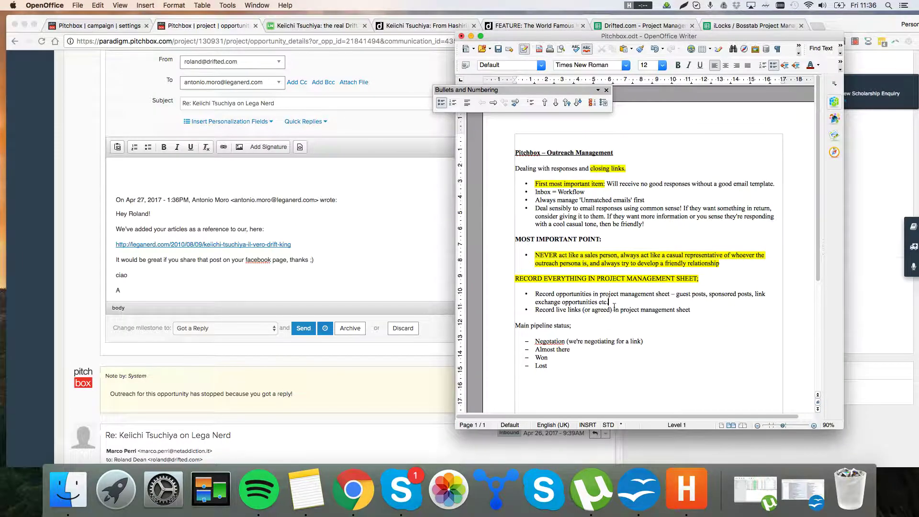
{"action": "left_click_drag", "start_coordinate": [530, 317], "coordinate": [574, 373]}
{"action": "left_click", "coordinate": [545, 362]}
{"action": "left_click", "coordinate": [374, 273]}
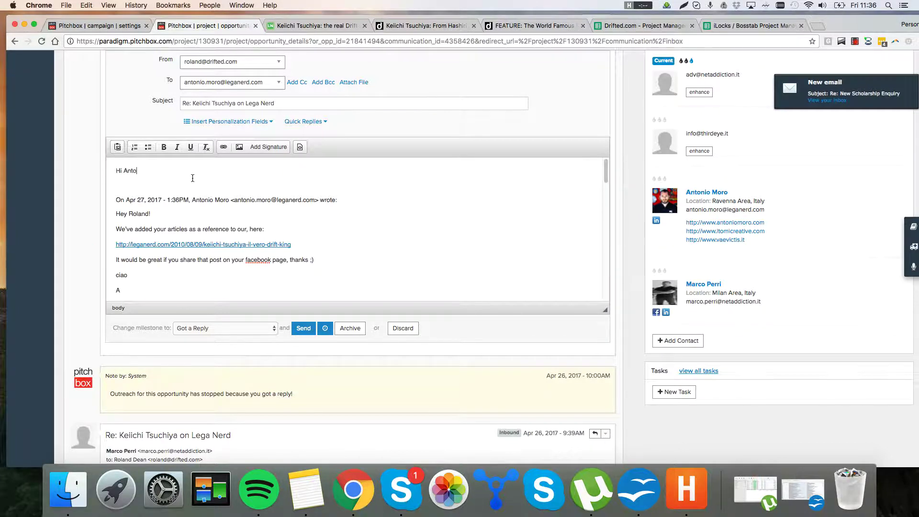
Step: Write the thank-you reply promising to share the article, signed 'Kind Regards,' with the sender's name
{"action": "type", "text": "o,"}
{"action": "key", "text": "Return"}
{"action": "type", "text": "Fna"}
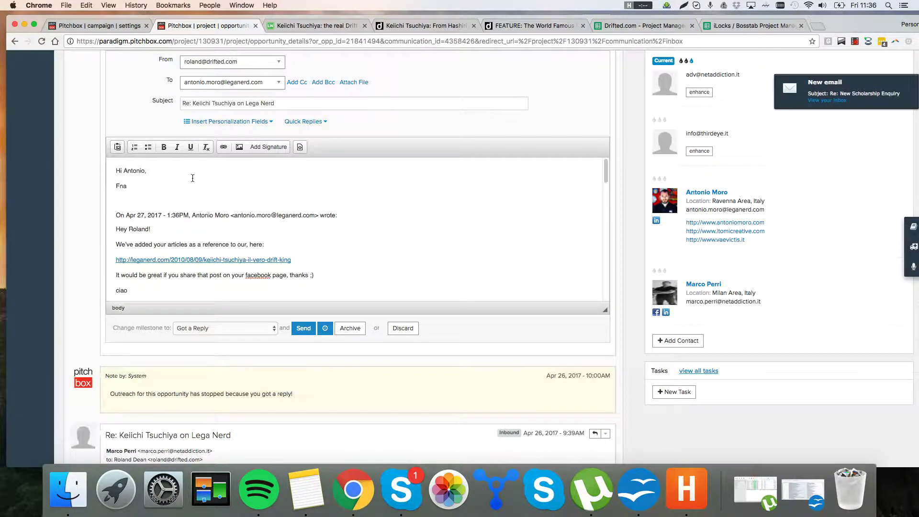
{"action": "key", "text": "BackSpace"}
{"action": "key", "text": "BackSpace"}
{"action": "type", "text": "an"}
{"action": "type", "text": "day!"}
{"action": "key", "text": "Return"}
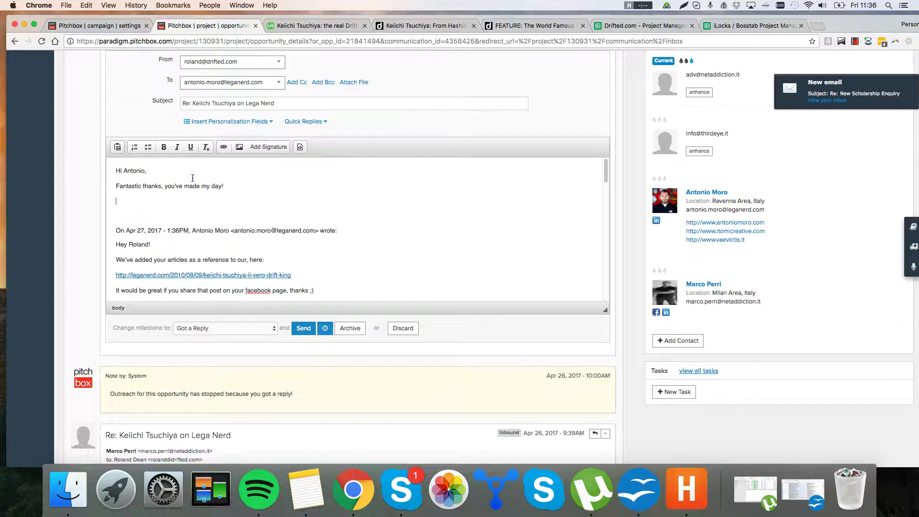
{"action": "type", "text": "We'll share that indeed. Just copying "}
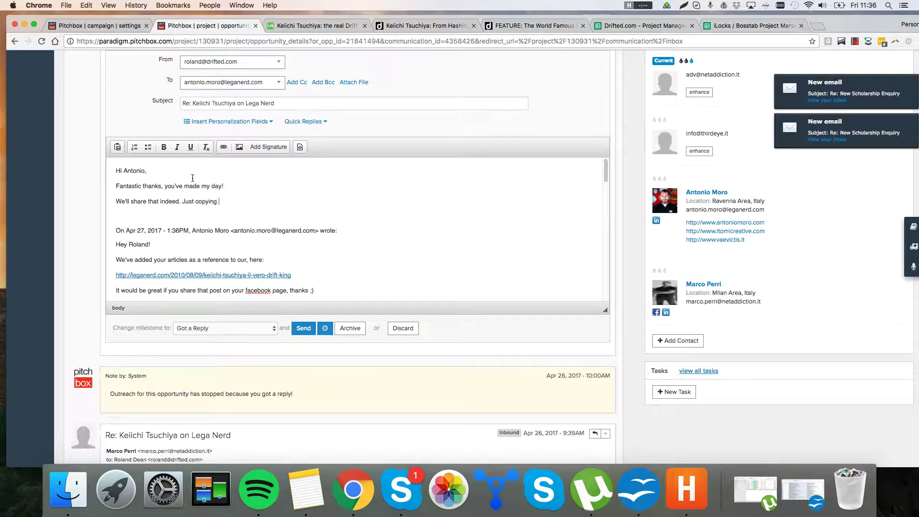
{"action": "type", "text": "in my "}
{"action": "type", "text": "e who will share this on our Facebook page."}
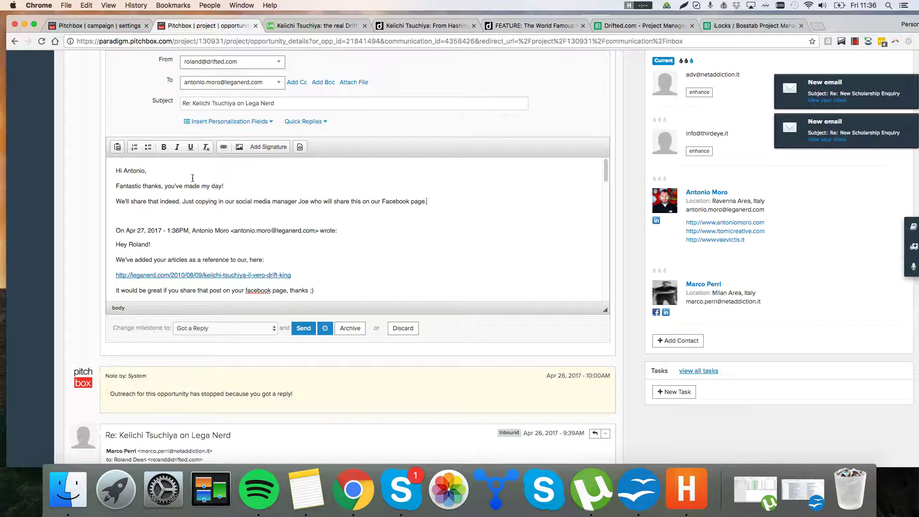
{"action": "key", "text": "Return"}
{"action": "type", "text": "Hope t"}
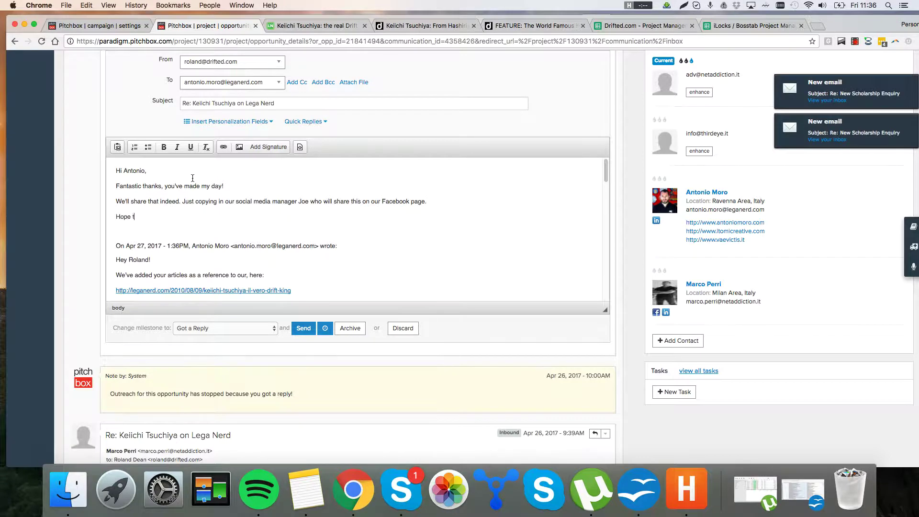
{"action": "type", "text": "o cross paths again in the future"}
{"action": "type", "text": "."}
{"action": "key", "text": "Return"}
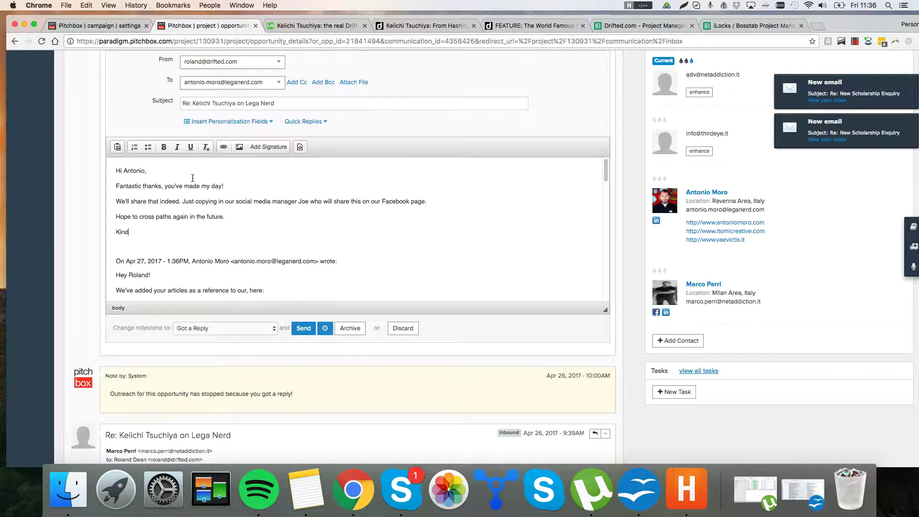
{"action": "type", "text": "Kind Regards,"}
{"action": "key", "text": "shift+Return"}
{"action": "type", "text": "R"}
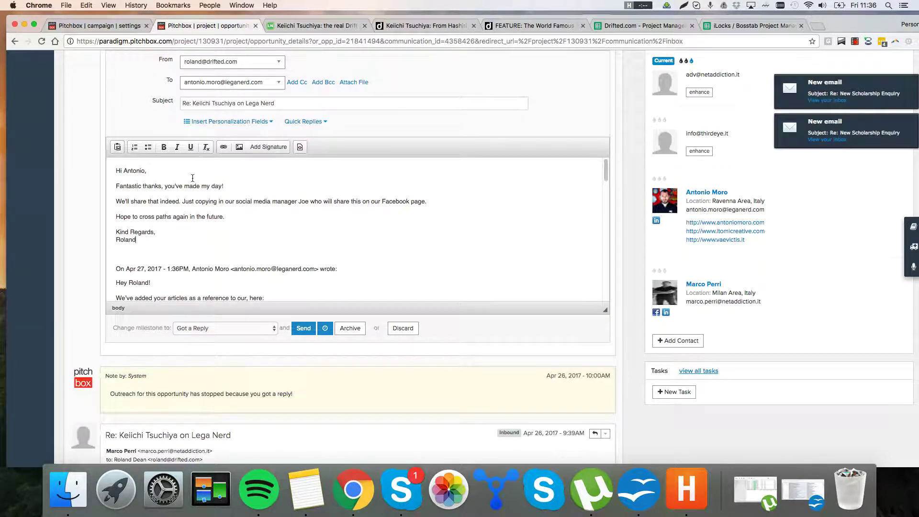
Step: CC the social media manager's address, set the milestone to Won, and send the reply
{"action": "scroll", "coordinate": [304, 112], "scroll_direction": "up", "scroll_amount": 1}
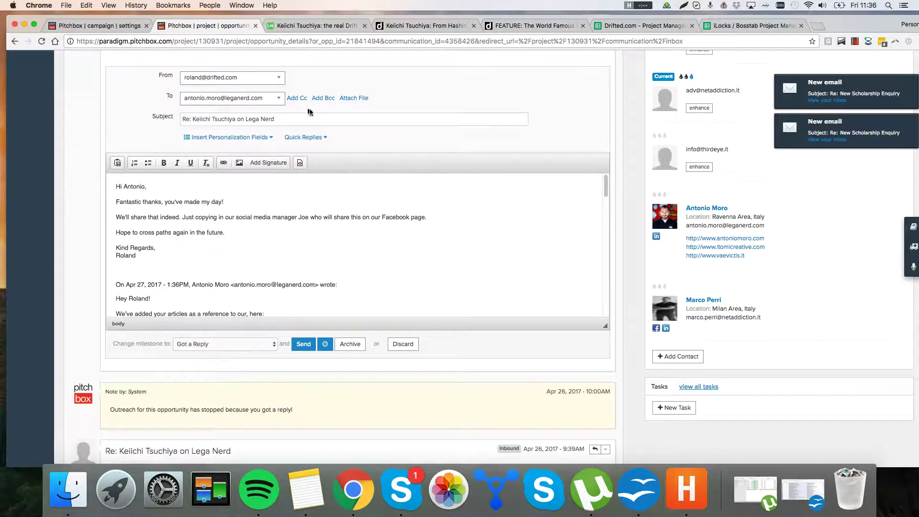
{"action": "left_click", "coordinate": [297, 97]}
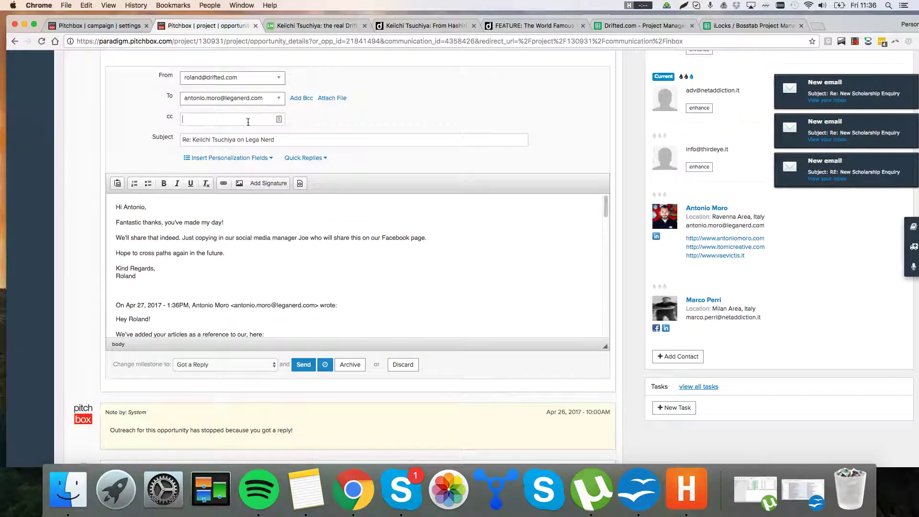
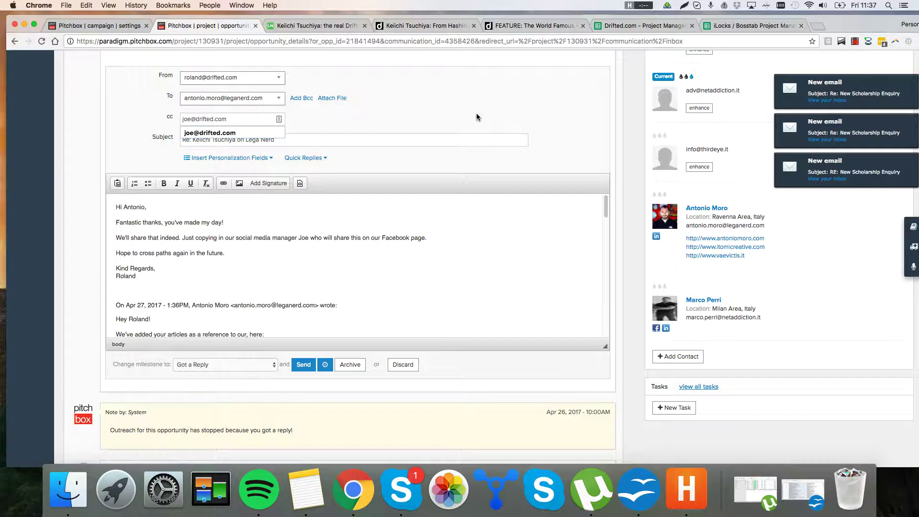
{"action": "key", "text": "Return"}
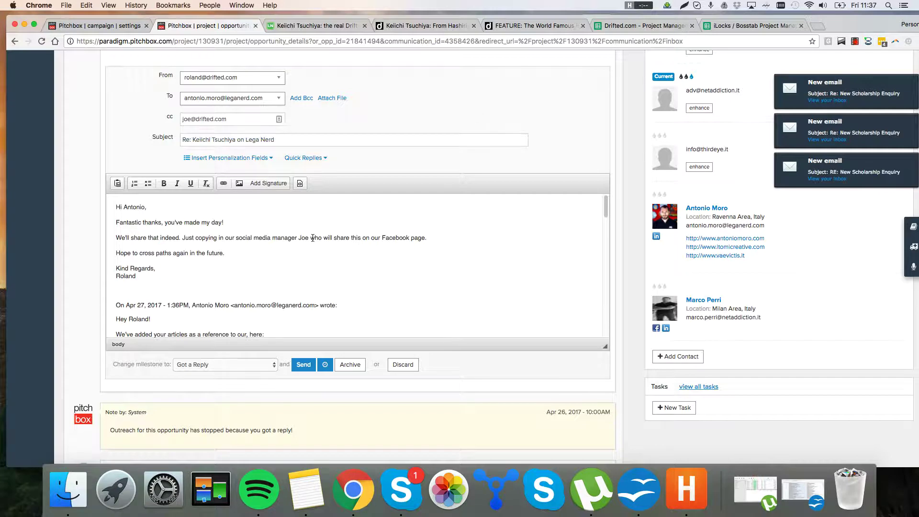
{"action": "key", "text": "BackSpace"}
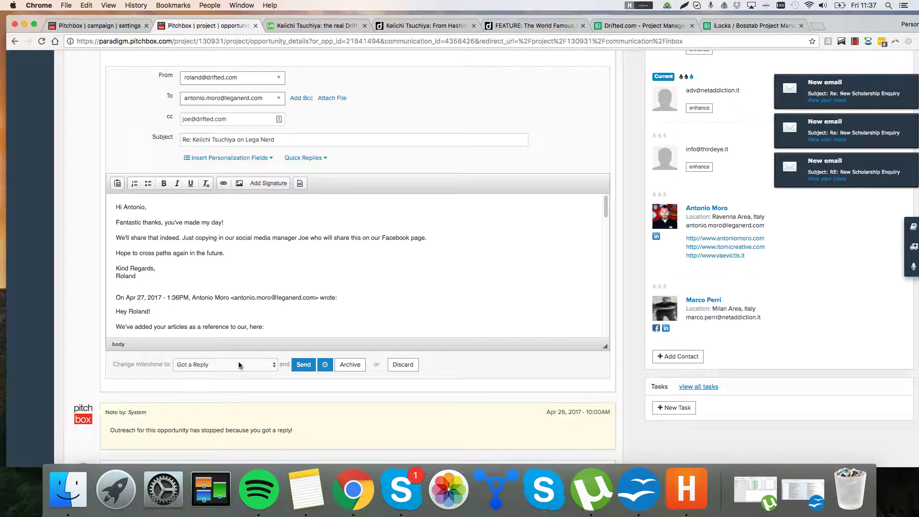
{"action": "left_click", "coordinate": [304, 365]}
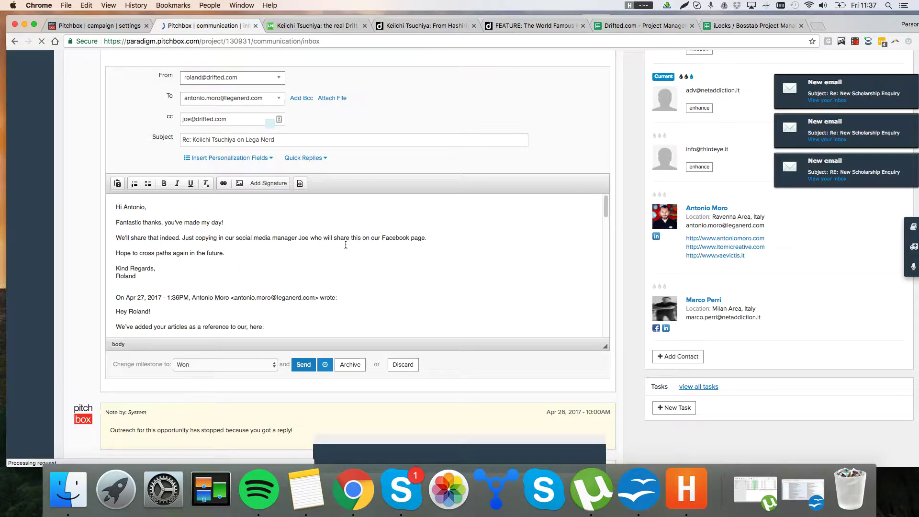
{"action": "scroll", "coordinate": [373, 258], "scroll_direction": "down", "scroll_amount": 5}
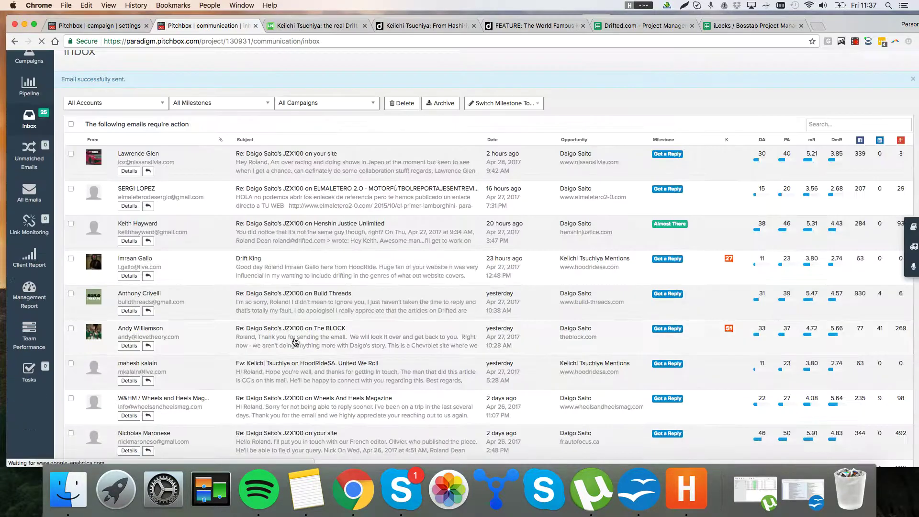
{"action": "scroll", "coordinate": [397, 274], "scroll_direction": "down", "scroll_amount": 5}
{"action": "scroll", "coordinate": [397, 274], "scroll_direction": "up", "scroll_amount": 10}
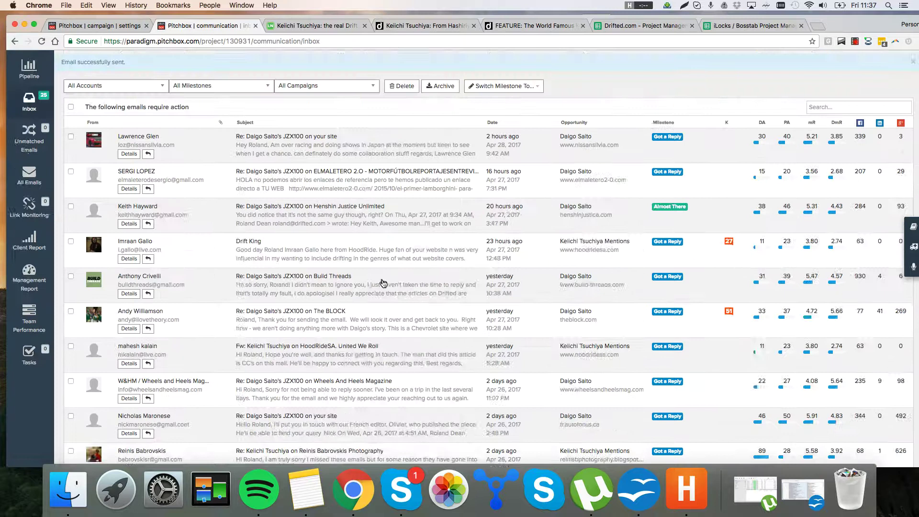
{"action": "left_click", "coordinate": [644, 480]}
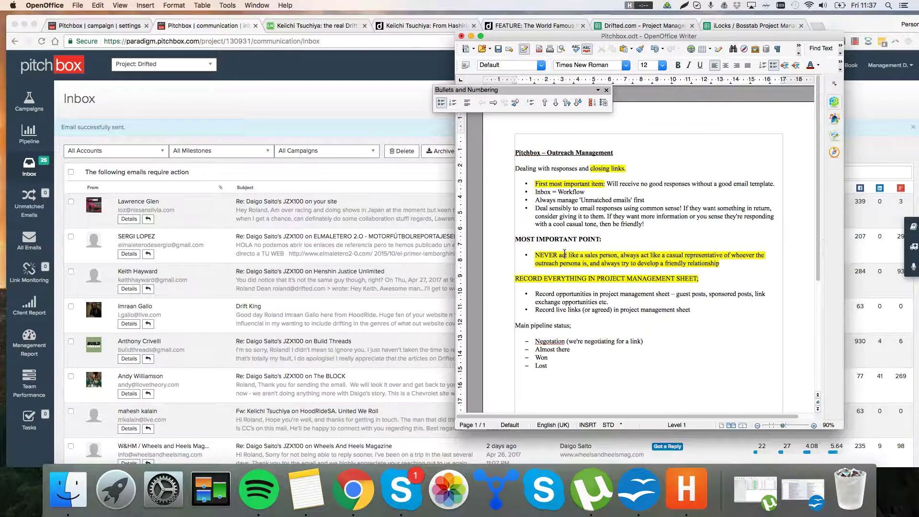
Step: Add 'Bottom line: Nobody wants to give free links to someone from an SEO agency.' below Lost
{"action": "mouse_move", "coordinate": [540, 253]}
{"action": "left_mouse_down"}
{"action": "mouse_move", "coordinate": [683, 276]}
{"action": "mouse_move", "coordinate": [736, 263]}
{"action": "mouse_move", "coordinate": [533, 251]}
{"action": "left_mouse_up"}
{"action": "left_click", "coordinate": [616, 271]}
{"action": "left_click", "coordinate": [606, 369]}
{"action": "key", "text": "Return"}
{"action": "key", "text": "Return"}
{"action": "type", "text": "Bottom line: No"}
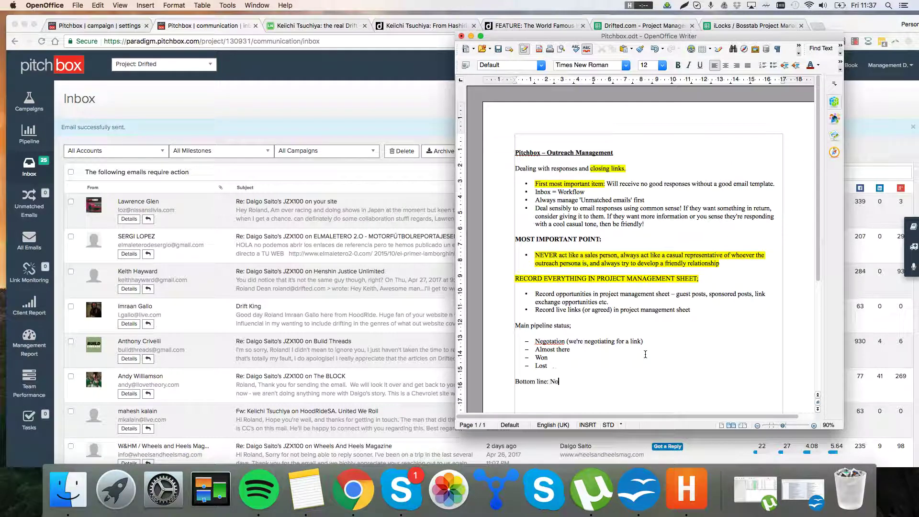
{"action": "type", "text": "body wants to give free links to someonm"}
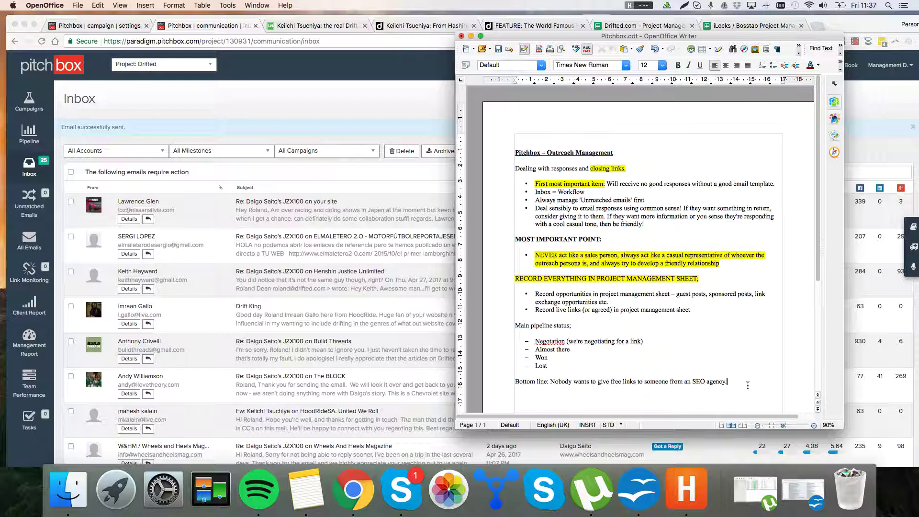
Step: Move the notes window left and reselect the Bottom line paragraph, ending after 'agency.'
{"action": "left_click_drag", "start_coordinate": [748, 385], "coordinate": [536, 381]}
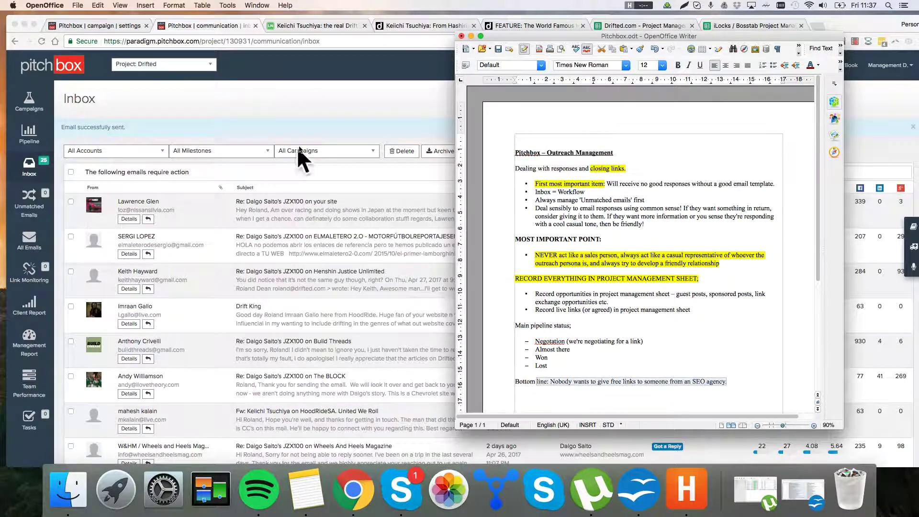
{"action": "left_click_drag", "start_coordinate": [669, 41], "coordinate": [602, 30]}
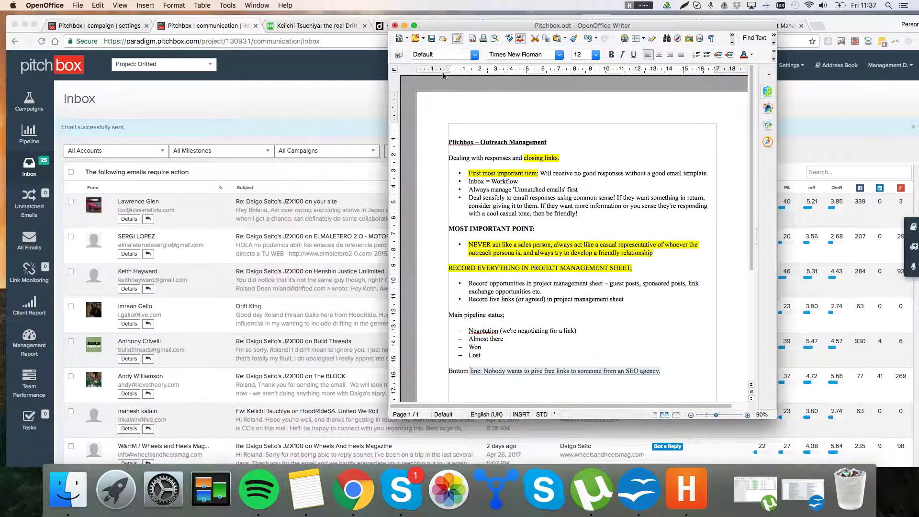
{"action": "left_click_drag", "start_coordinate": [453, 30], "coordinate": [451, 26]}
{"action": "scroll", "coordinate": [431, 192], "scroll_direction": "down", "scroll_amount": 1}
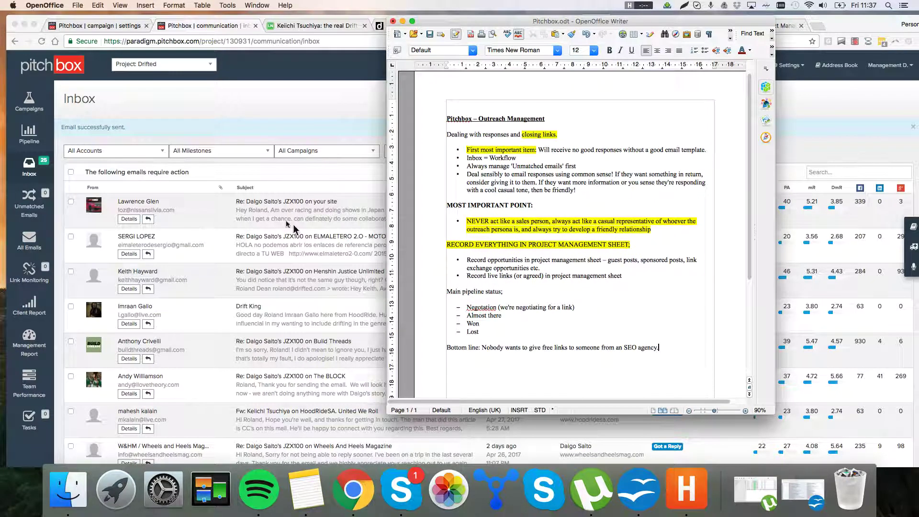
{"action": "scroll", "coordinate": [480, 341], "scroll_direction": "down", "scroll_amount": 2}
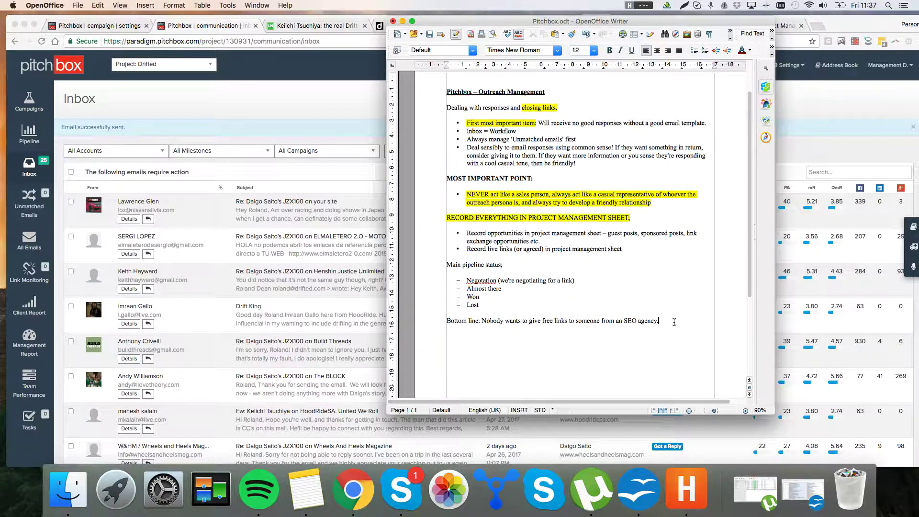
{"action": "left_click_drag", "start_coordinate": [673, 322], "coordinate": [443, 320]}
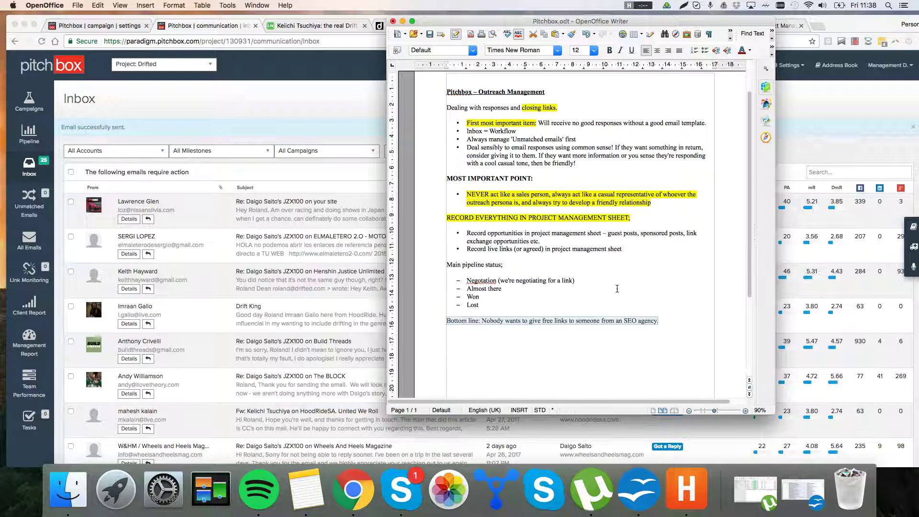
{"action": "left_click", "coordinate": [659, 331]}
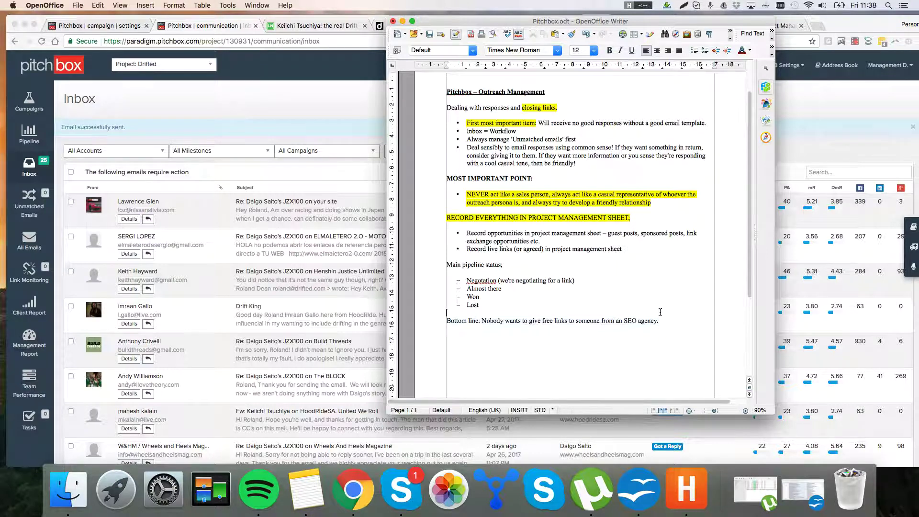
{"action": "left_click_drag", "start_coordinate": [524, 320], "coordinate": [447, 321]}
{"action": "left_click", "coordinate": [531, 339]}
{"action": "left_click", "coordinate": [295, 266]}
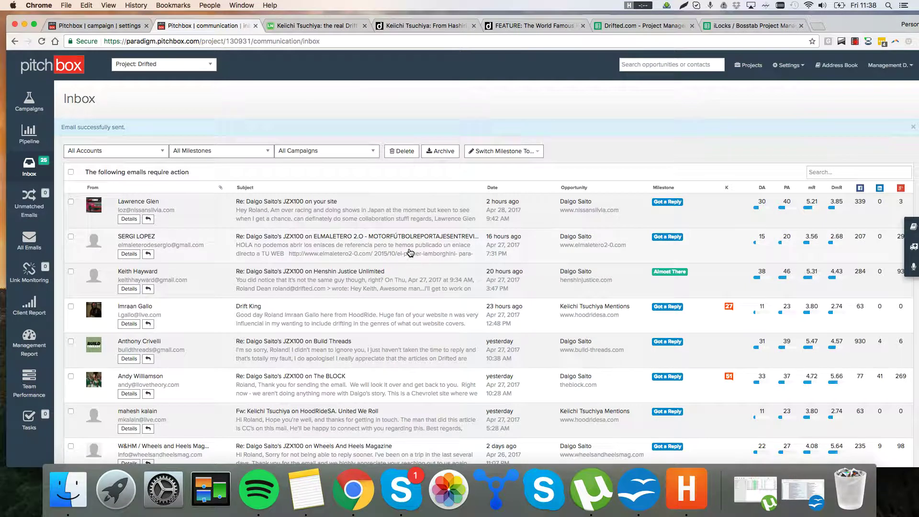
{"action": "scroll", "coordinate": [550, 343], "scroll_direction": "down", "scroll_amount": 3}
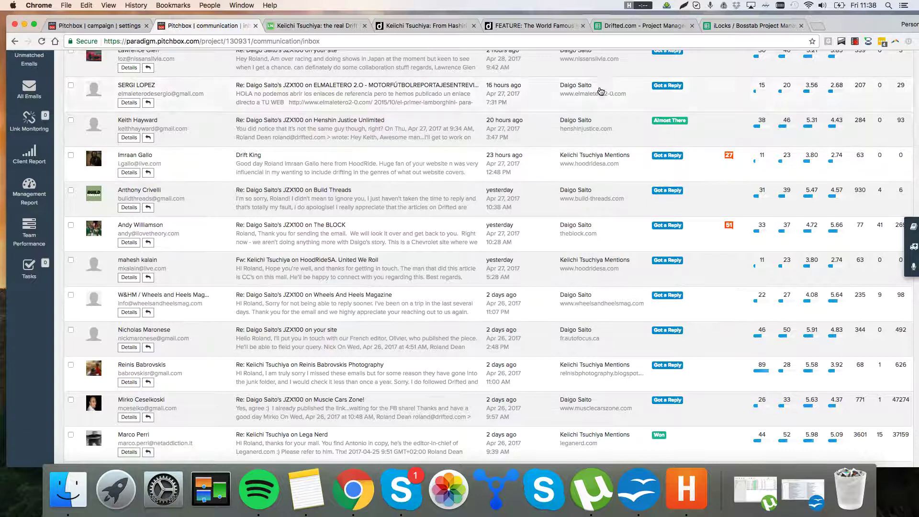
{"action": "scroll", "coordinate": [349, 202], "scroll_direction": "up", "scroll_amount": 3}
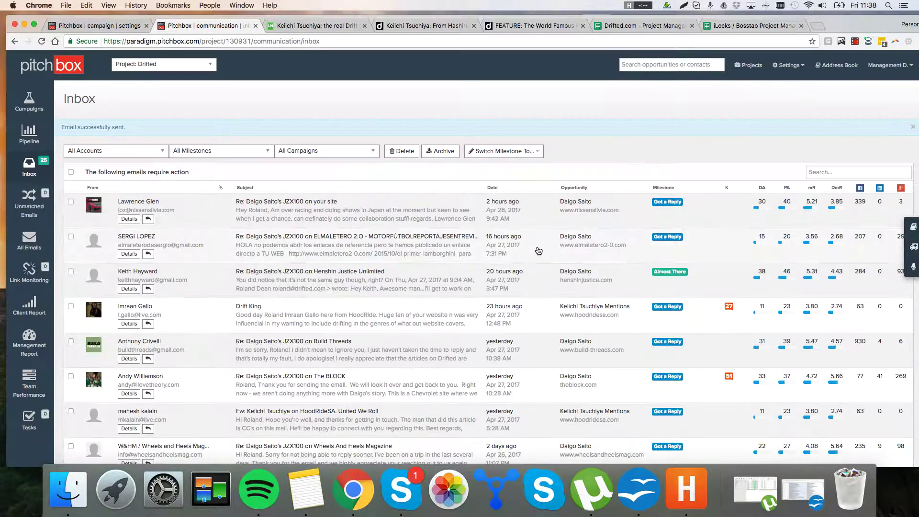
{"action": "scroll", "coordinate": [538, 249], "scroll_direction": "down", "scroll_amount": 3}
{"action": "scroll", "coordinate": [394, 252], "scroll_direction": "down", "scroll_amount": 5}
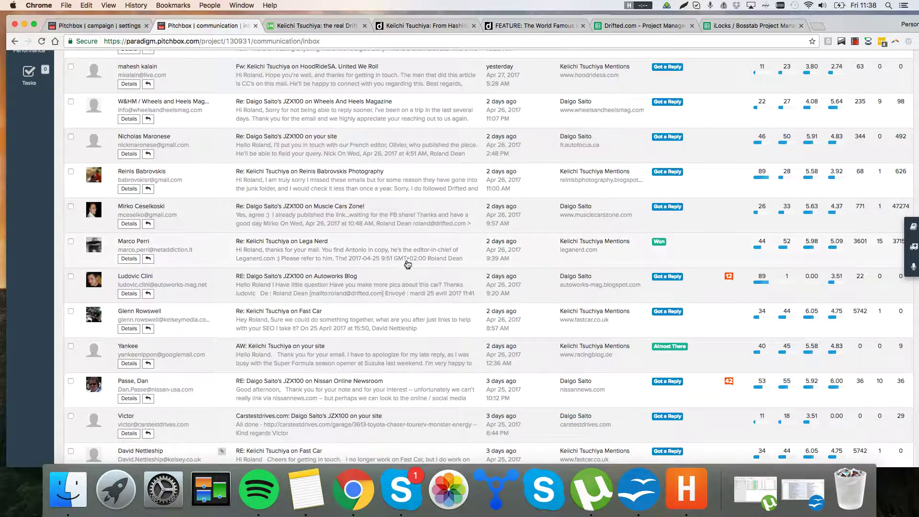
{"action": "scroll", "coordinate": [416, 249], "scroll_direction": "up", "scroll_amount": 9}
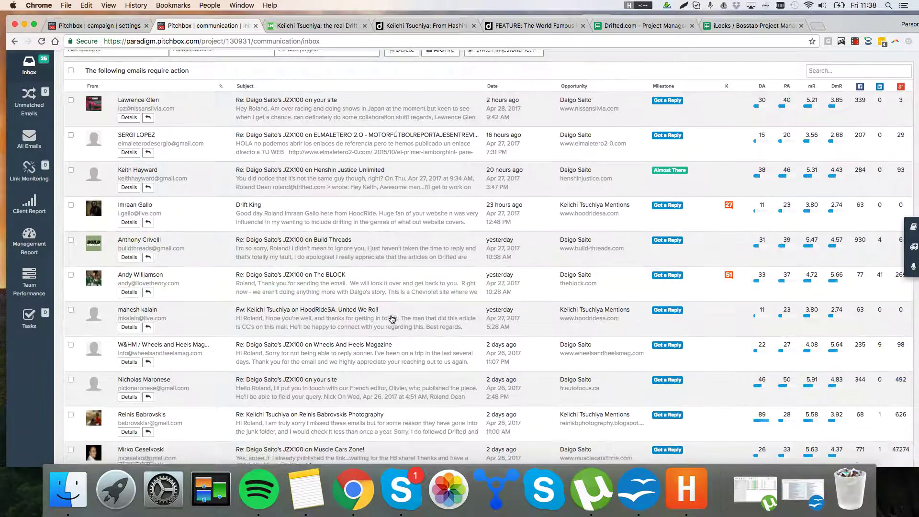
{"action": "scroll", "coordinate": [391, 319], "scroll_direction": "down", "scroll_amount": 7}
{"action": "scroll", "coordinate": [385, 330], "scroll_direction": "down", "scroll_amount": 1}
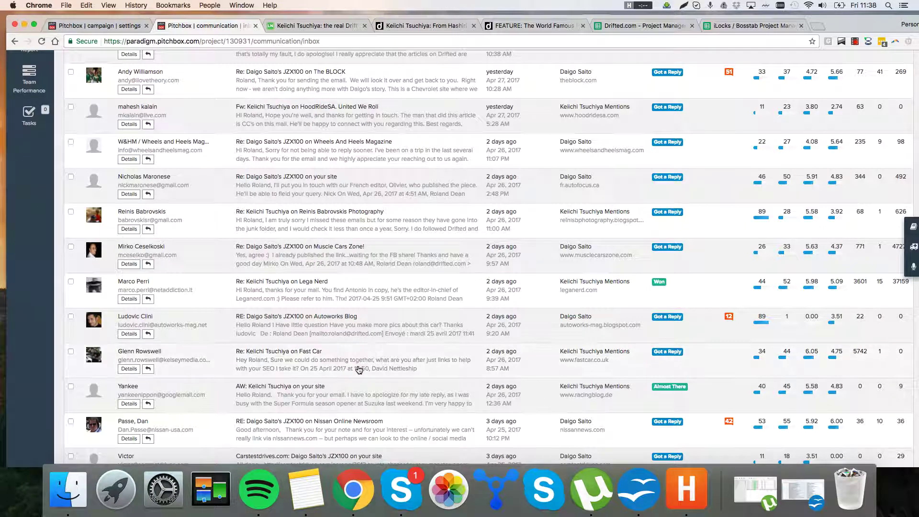
{"action": "scroll", "coordinate": [387, 374], "scroll_direction": "down", "scroll_amount": 1}
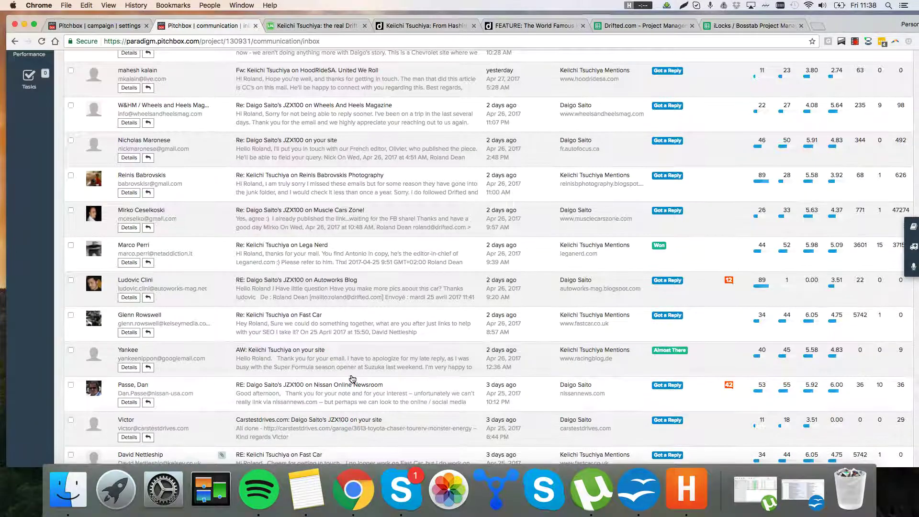
{"action": "scroll", "coordinate": [354, 378], "scroll_direction": "down", "scroll_amount": 1}
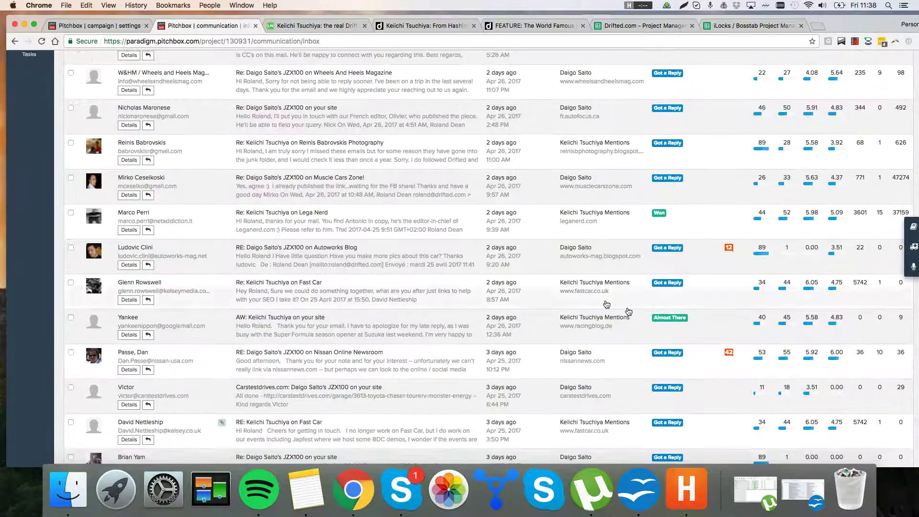
Step: Open the carstestdrives.com opportunity details and read its 'All done' reply with the article link
{"action": "left_click", "coordinate": [410, 400]}
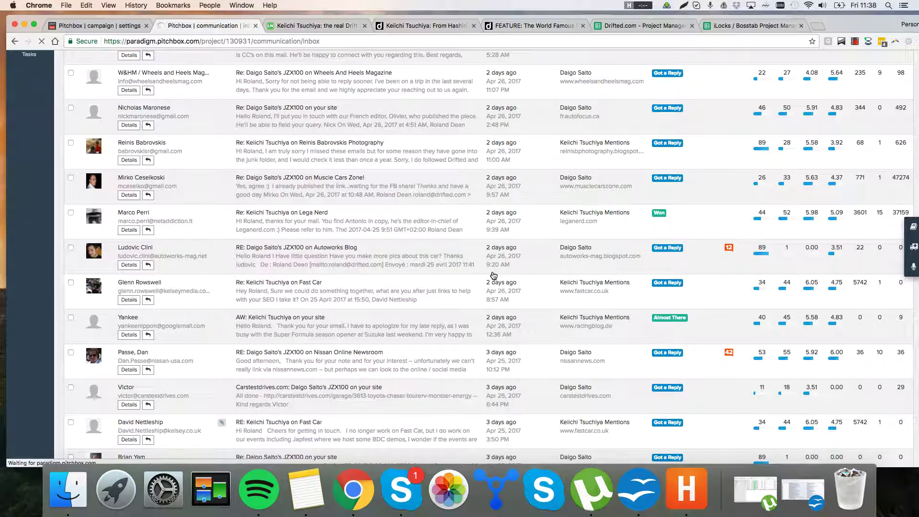
{"action": "scroll", "coordinate": [302, 344], "scroll_direction": "down", "scroll_amount": 3}
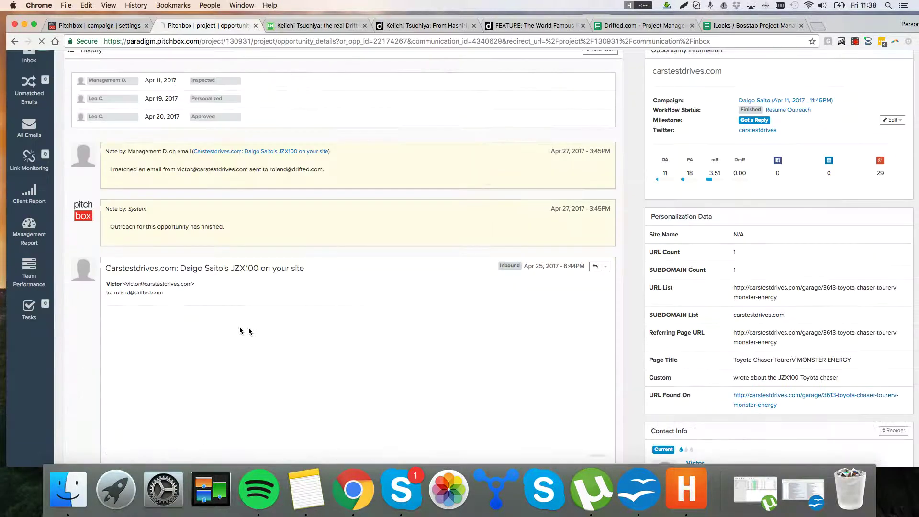
{"action": "scroll", "coordinate": [244, 287], "scroll_direction": "down", "scroll_amount": 5}
{"action": "scroll", "coordinate": [338, 211], "scroll_direction": "up", "scroll_amount": 2}
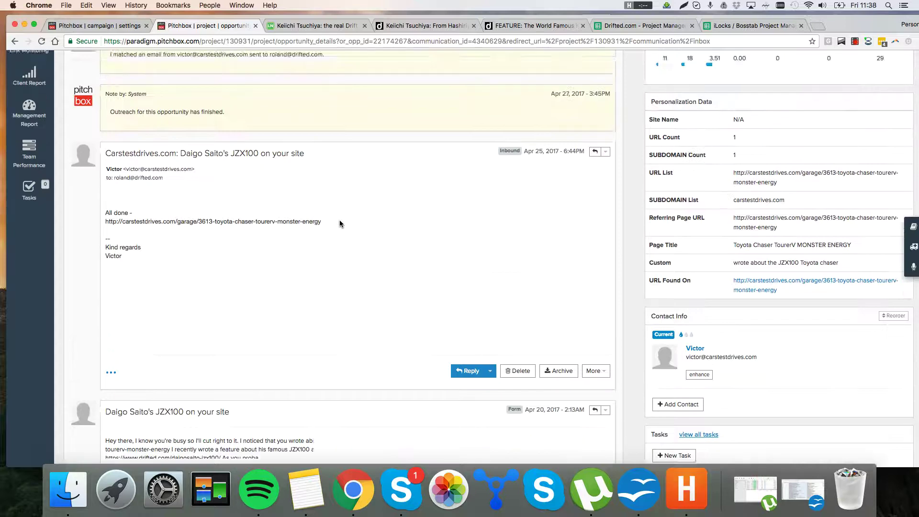
{"action": "scroll", "coordinate": [340, 223], "scroll_direction": "up", "scroll_amount": 3}
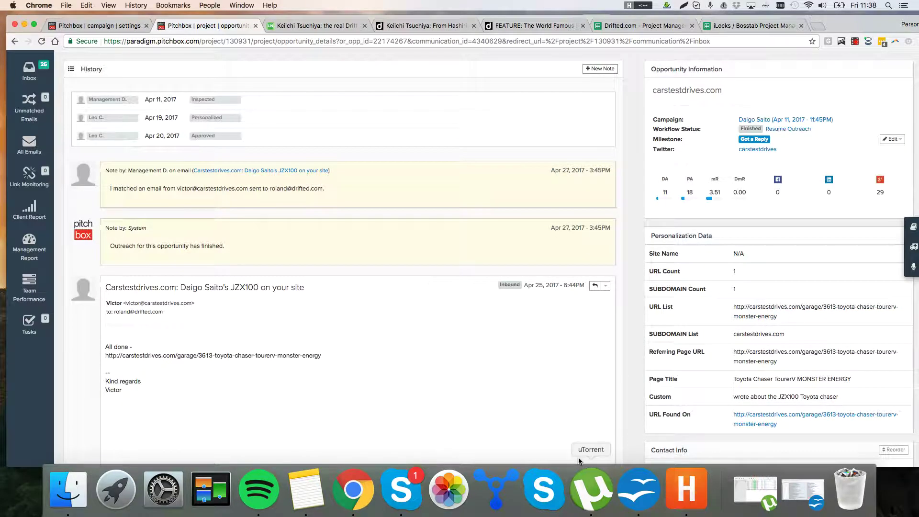
{"action": "left_click", "coordinate": [642, 497]}
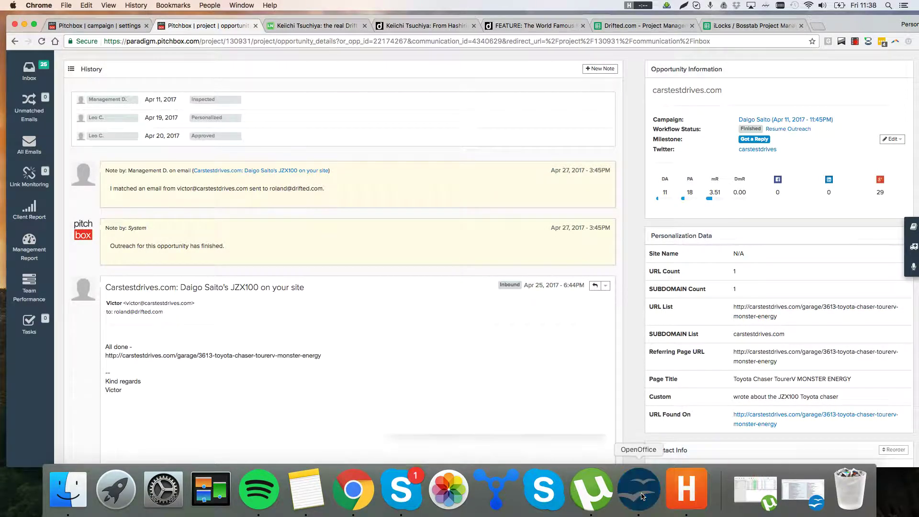
{"action": "left_click", "coordinate": [52, 108]}
{"action": "scroll", "coordinate": [53, 108], "scroll_direction": "up", "scroll_amount": 2}
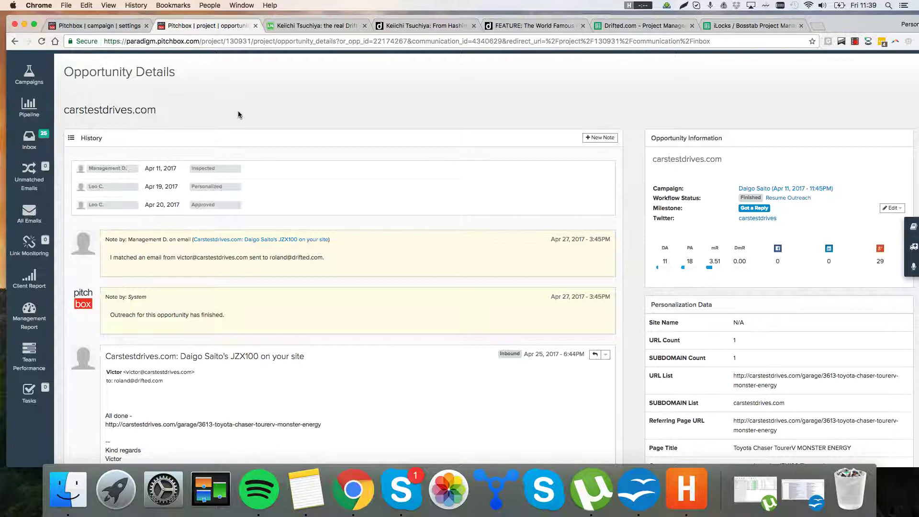
{"action": "scroll", "coordinate": [371, 235], "scroll_direction": "up", "scroll_amount": 1}
Step: Bring up the iLocks / Bosstab spreadsheet and scan its Opportunities sheet, checking the C14 note and E21 contact email
{"action": "left_click", "coordinate": [624, 32]}
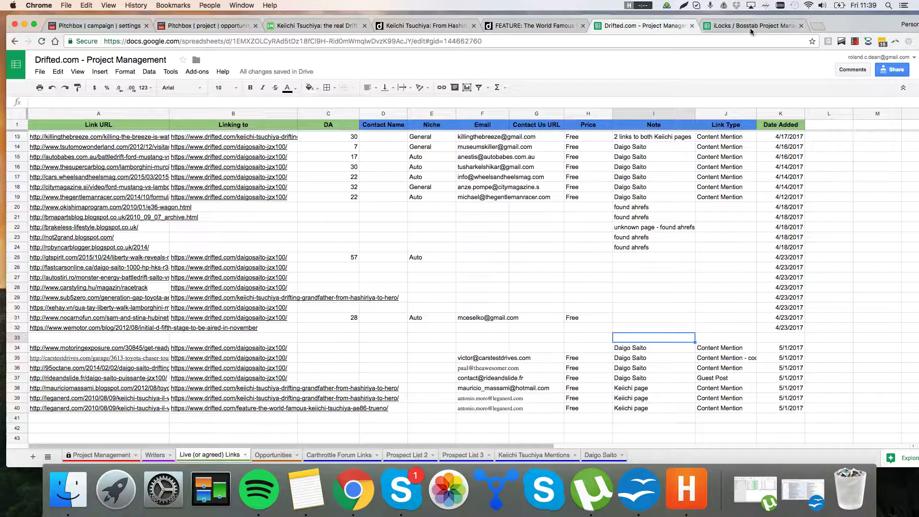
{"action": "left_click", "coordinate": [733, 29]}
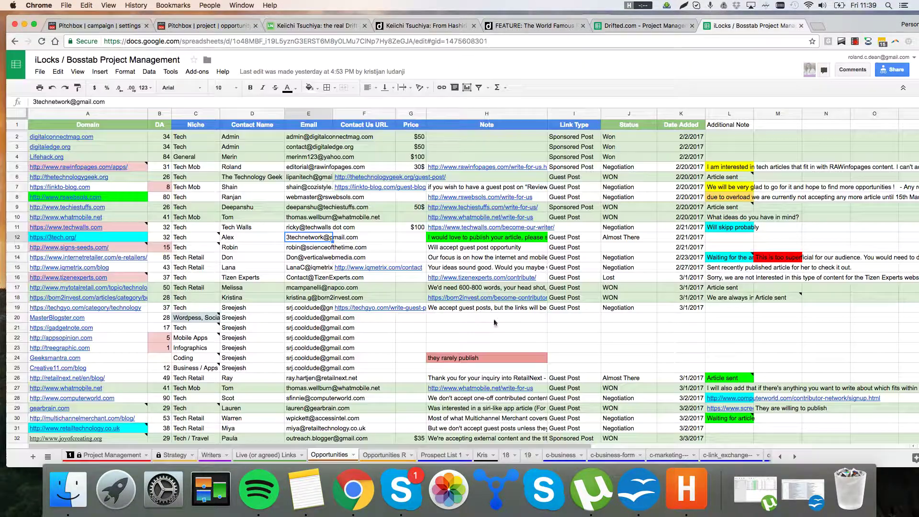
{"action": "scroll", "coordinate": [408, 294], "scroll_direction": "down", "scroll_amount": 2}
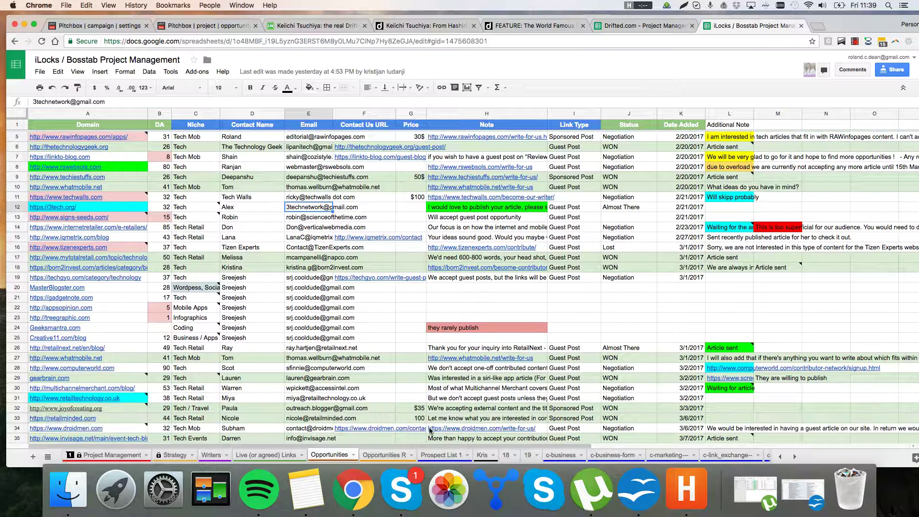
{"action": "left_click", "coordinate": [206, 224]}
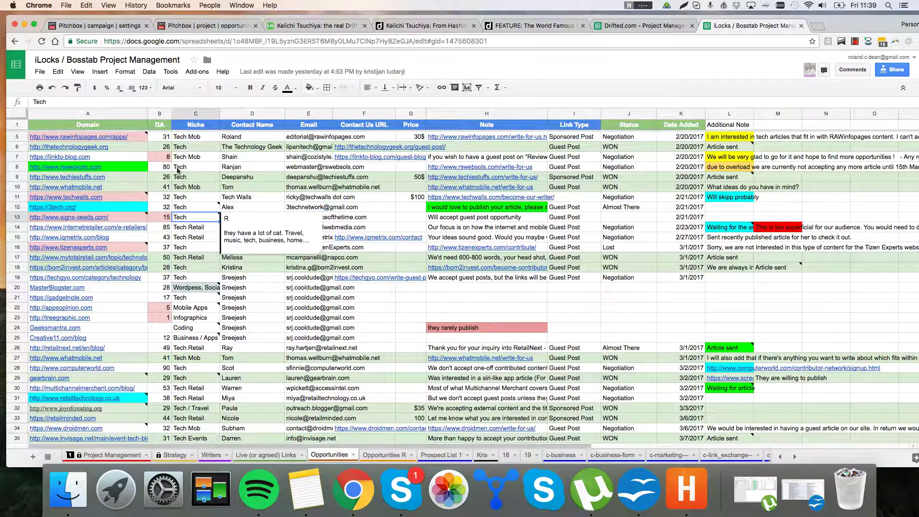
{"action": "left_click", "coordinate": [318, 301]}
{"action": "scroll", "coordinate": [237, 222], "scroll_direction": "down", "scroll_amount": 10}
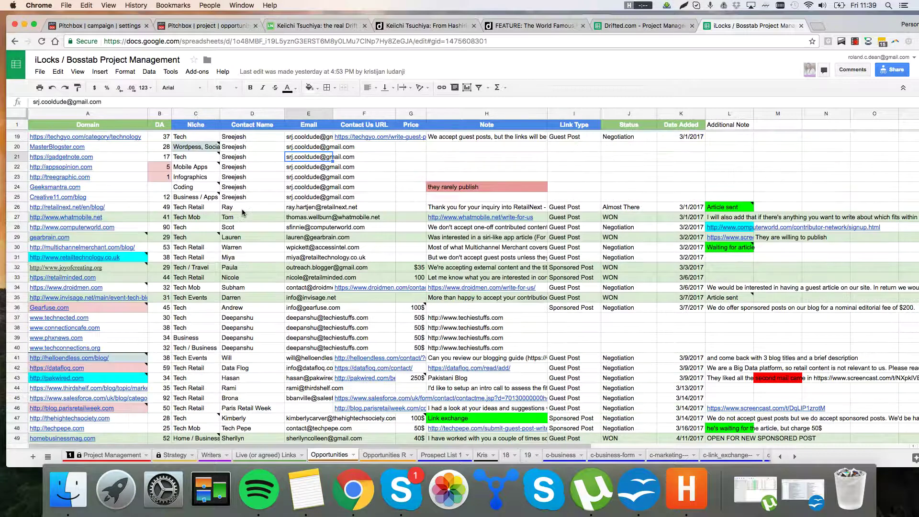
{"action": "scroll", "coordinate": [320, 244], "scroll_direction": "down", "scroll_amount": 5}
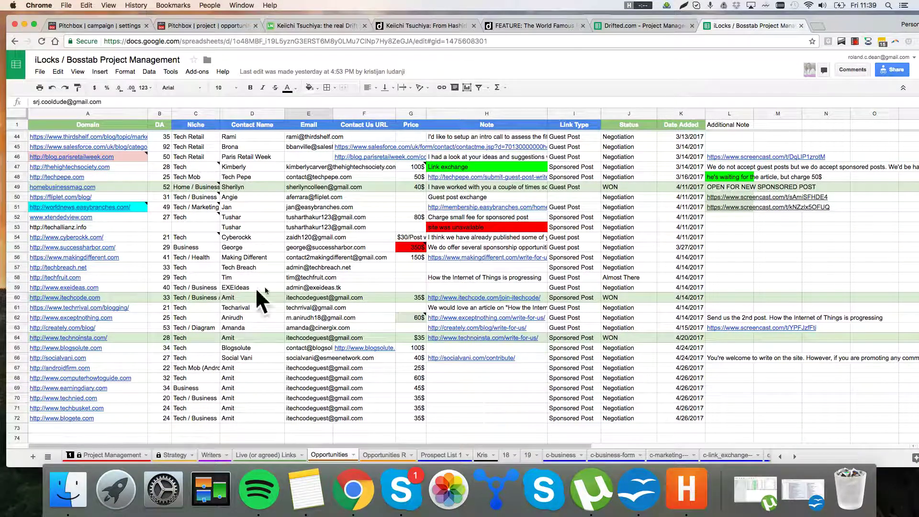
Step: On the Live (or agreed) Links sheet, select the target and link URLs in rows 3–19
{"action": "left_click", "coordinate": [276, 458]}
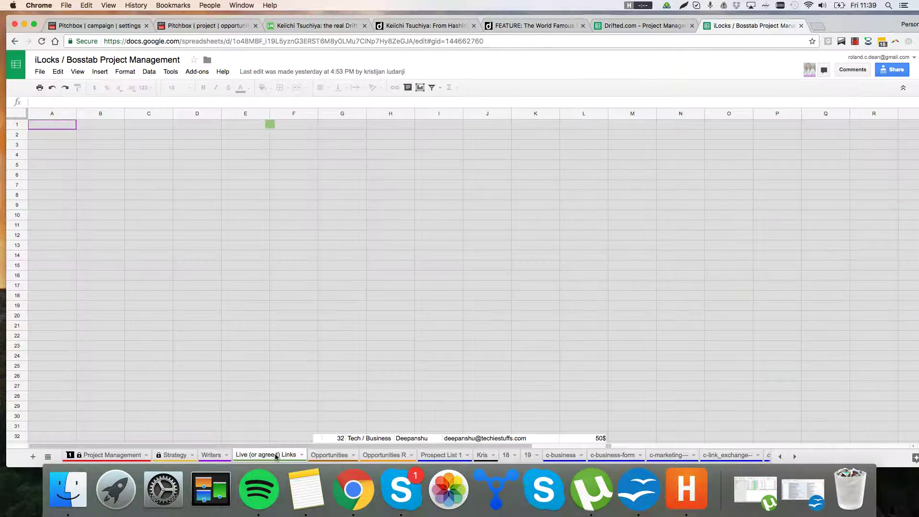
{"action": "scroll", "coordinate": [191, 220], "scroll_direction": "down", "scroll_amount": 5}
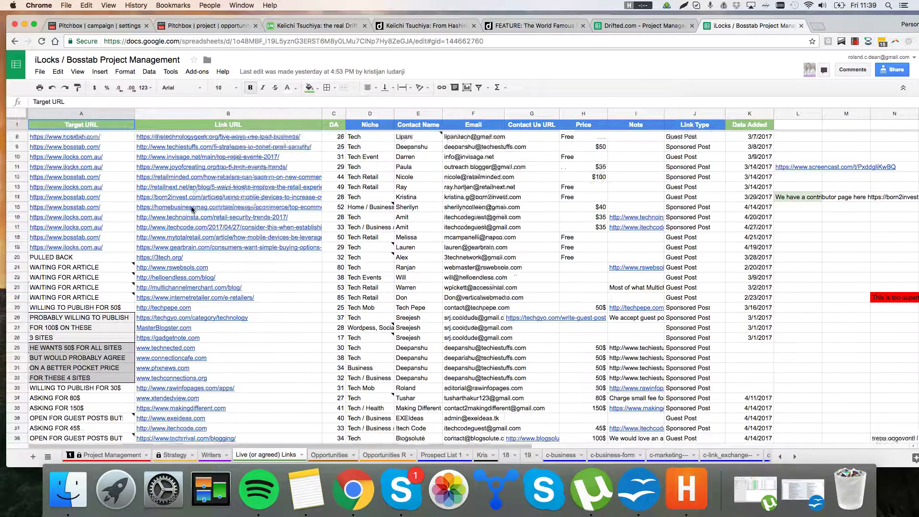
{"action": "scroll", "coordinate": [252, 282], "scroll_direction": "up", "scroll_amount": 5}
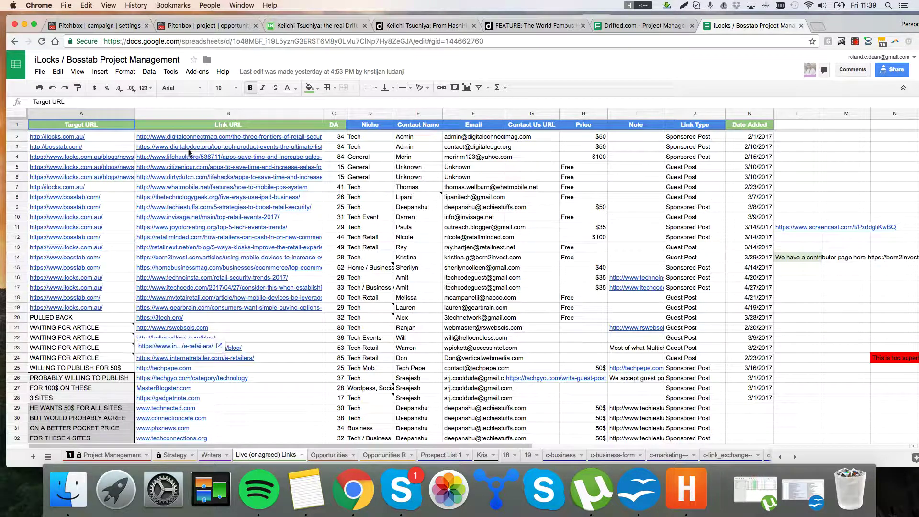
{"action": "left_click_drag", "start_coordinate": [189, 147], "coordinate": [109, 309]}
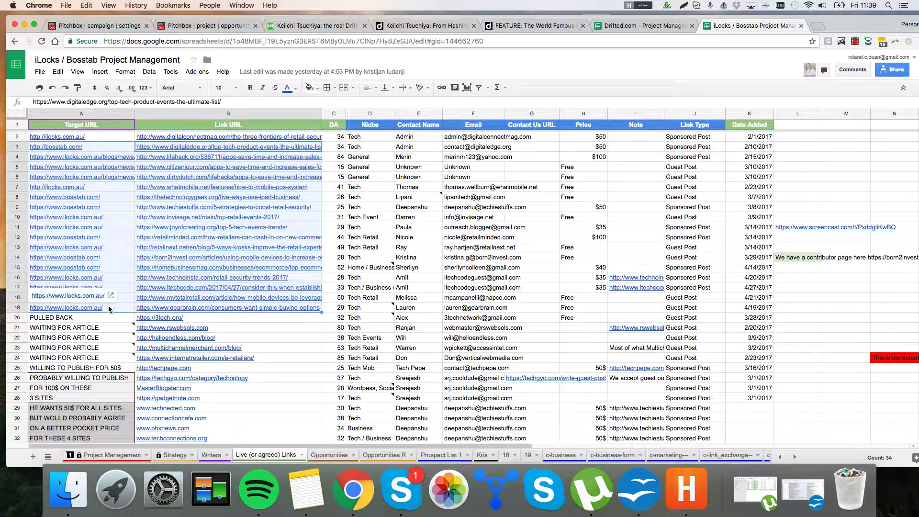
{"action": "scroll", "coordinate": [233, 295], "scroll_direction": "down", "scroll_amount": 10}
{"action": "scroll", "coordinate": [249, 335], "scroll_direction": "up", "scroll_amount": 10}
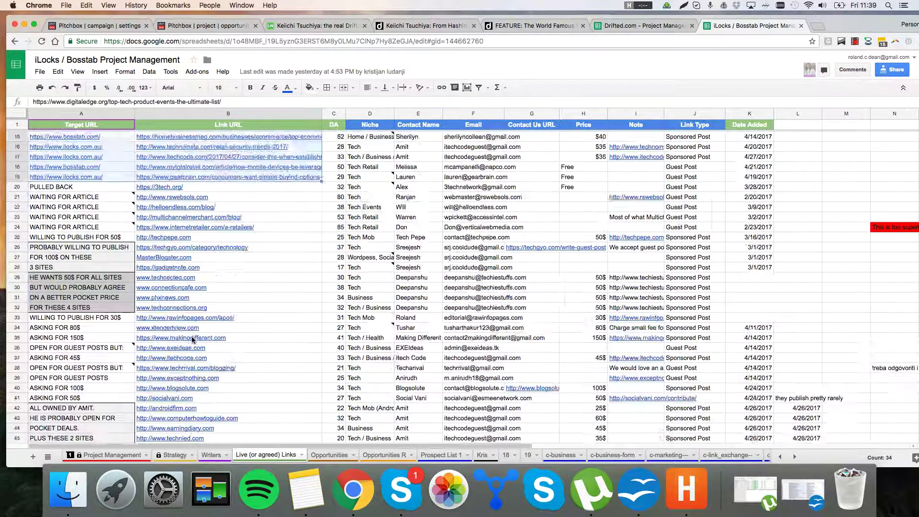
Step: Return to the Opportunities sheet and scroll back to its top
{"action": "left_click", "coordinate": [314, 455]}
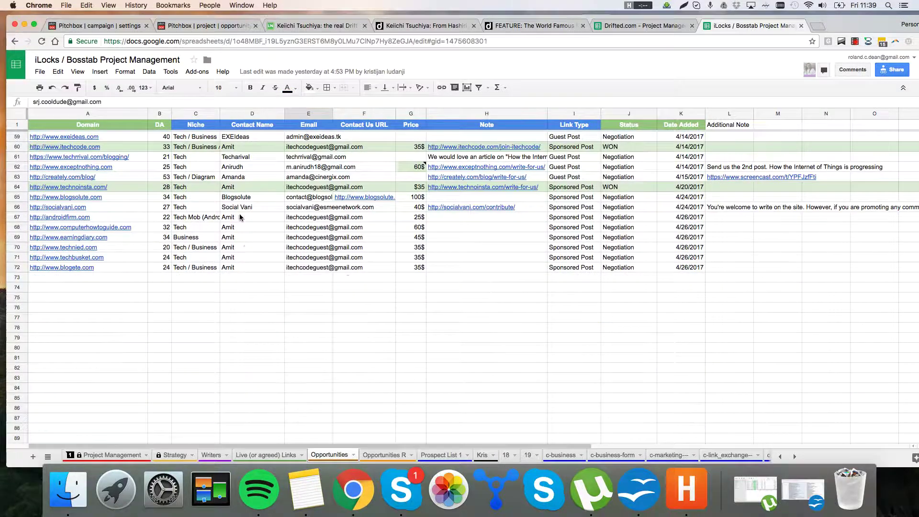
{"action": "scroll", "coordinate": [240, 217], "scroll_direction": "up", "scroll_amount": 5}
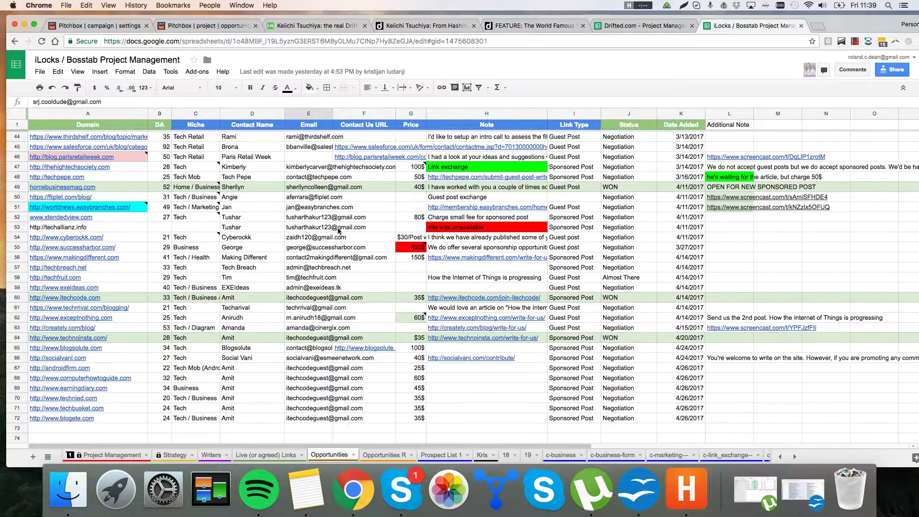
{"action": "scroll", "coordinate": [214, 274], "scroll_direction": "up", "scroll_amount": 8}
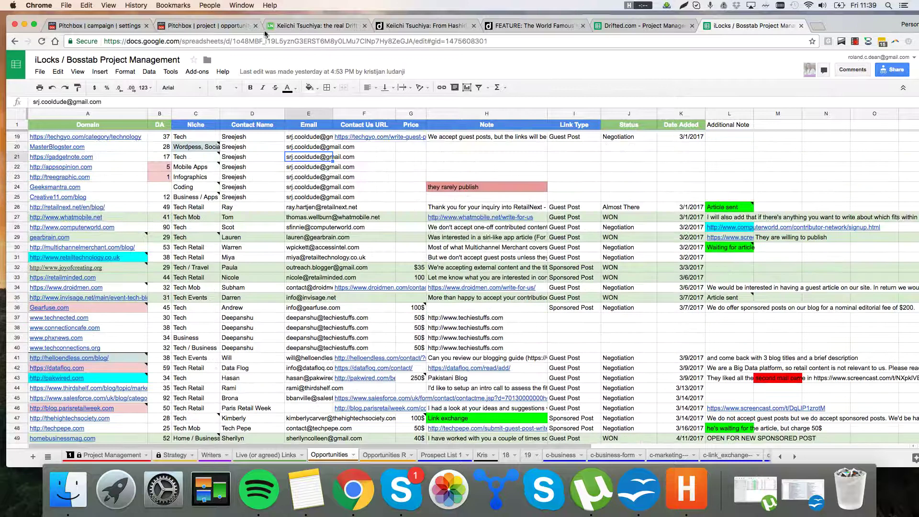